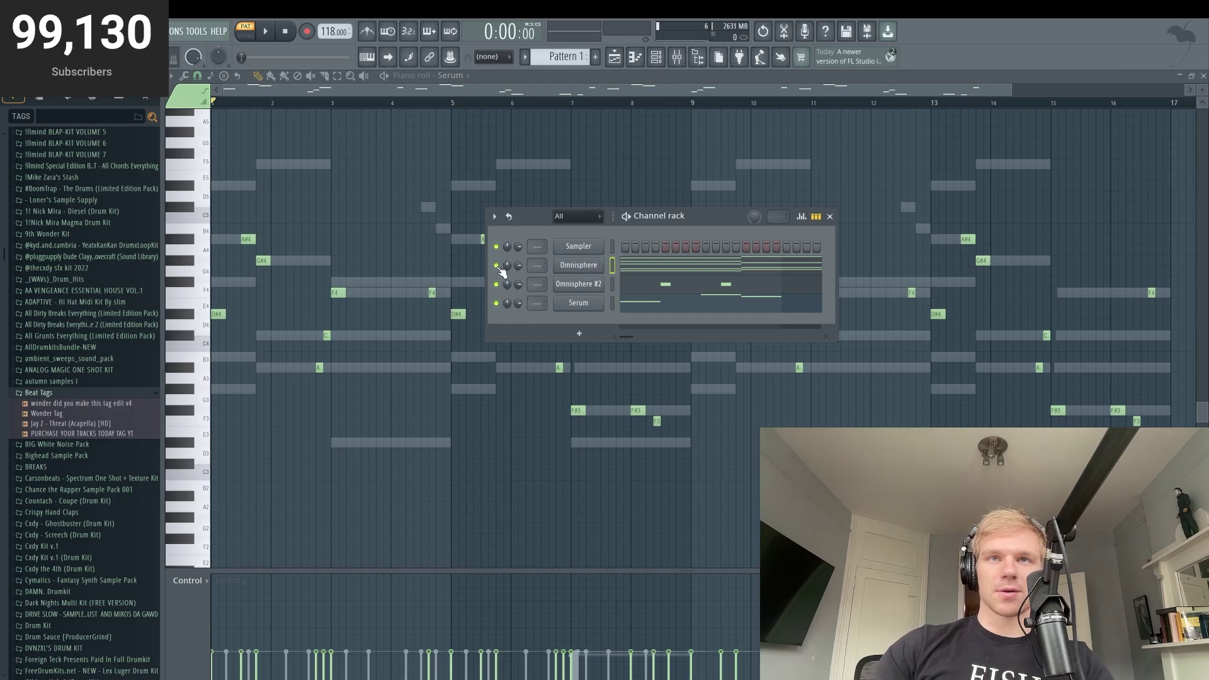
Step: Open the Omnisphere chord notes in the piano roll and play them
click(620, 268)
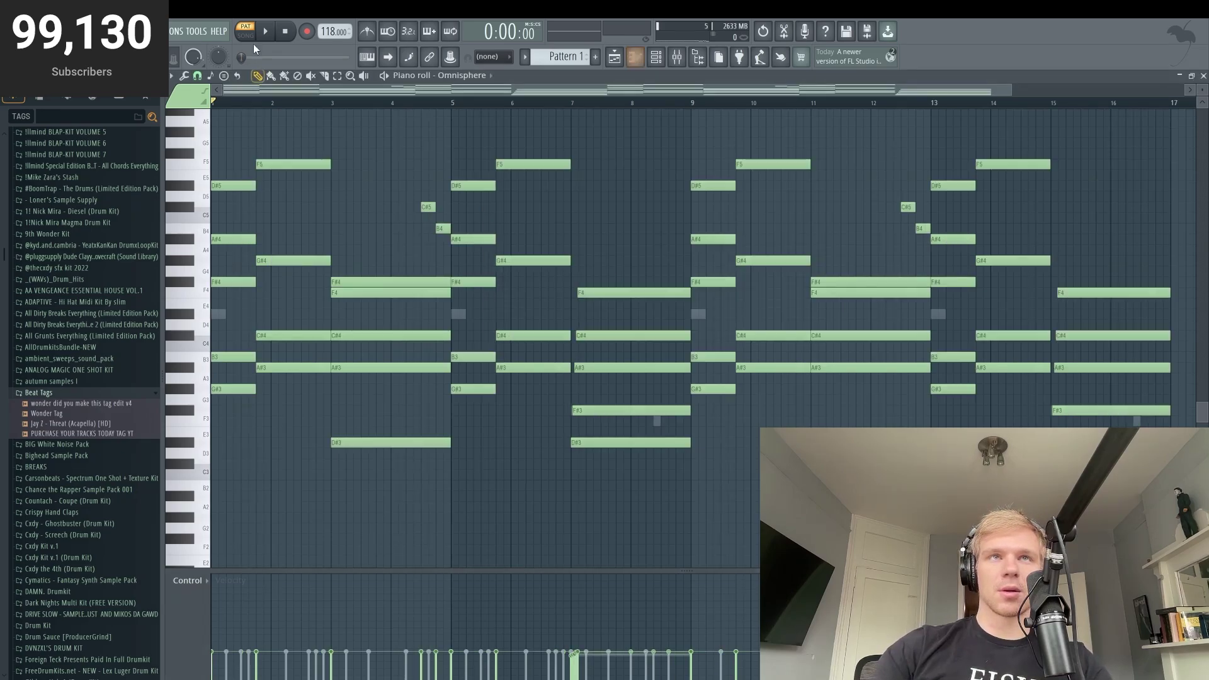
click(267, 33)
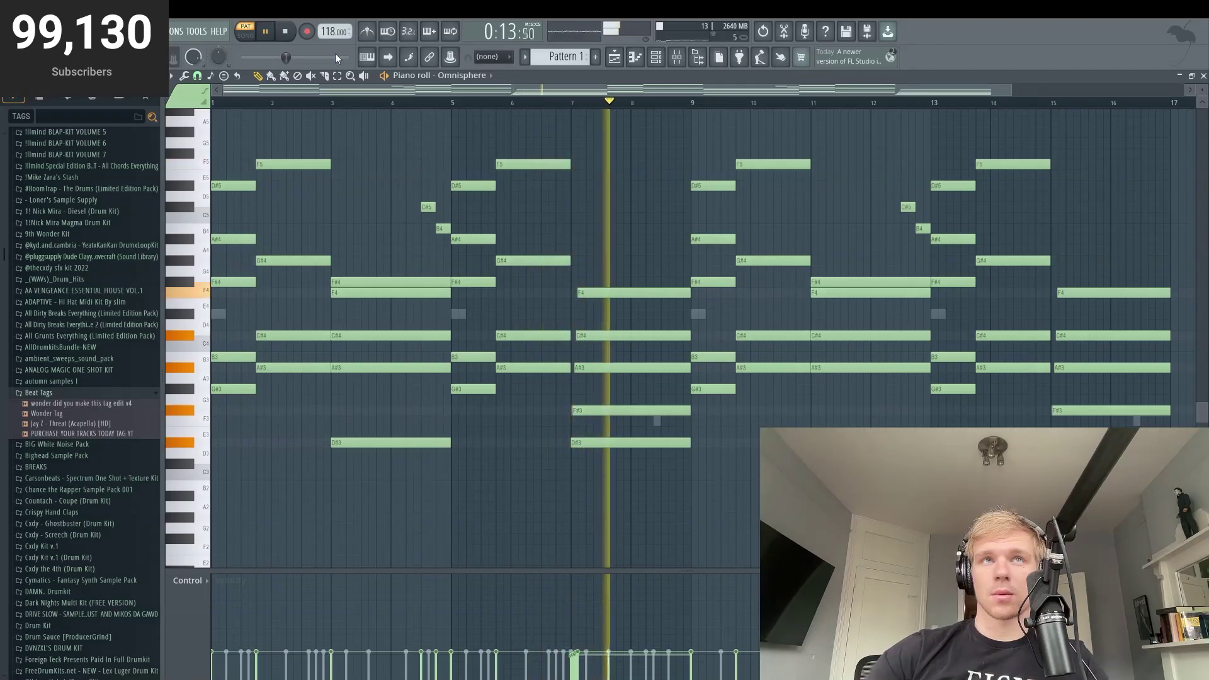
key(space)
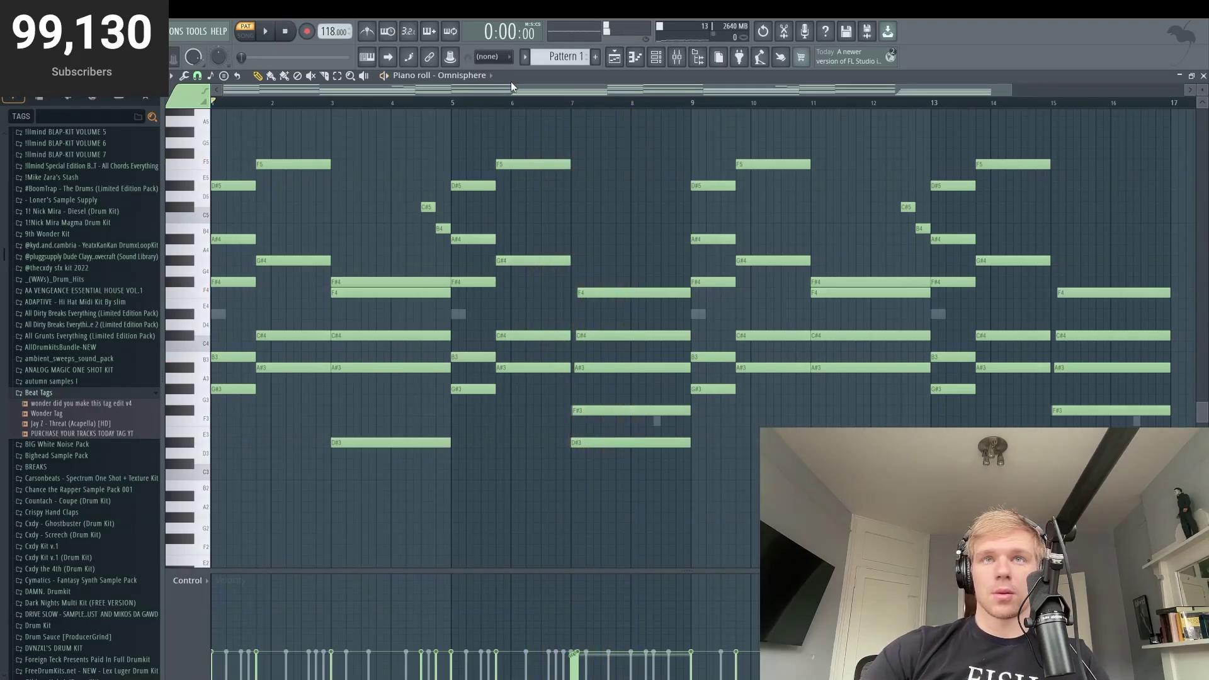
Step: Open the Omnisphere #2 notes in the piano roll and play that part
click(665, 61)
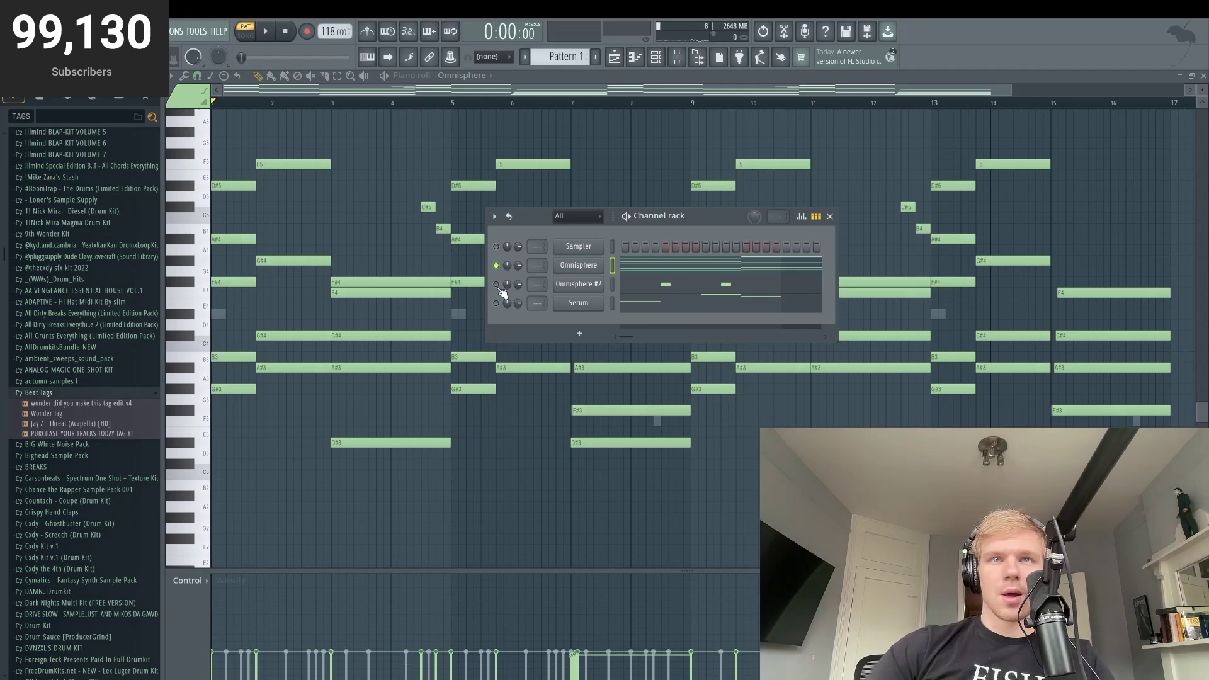
click(637, 286)
scroll(326, 230, up, 8)
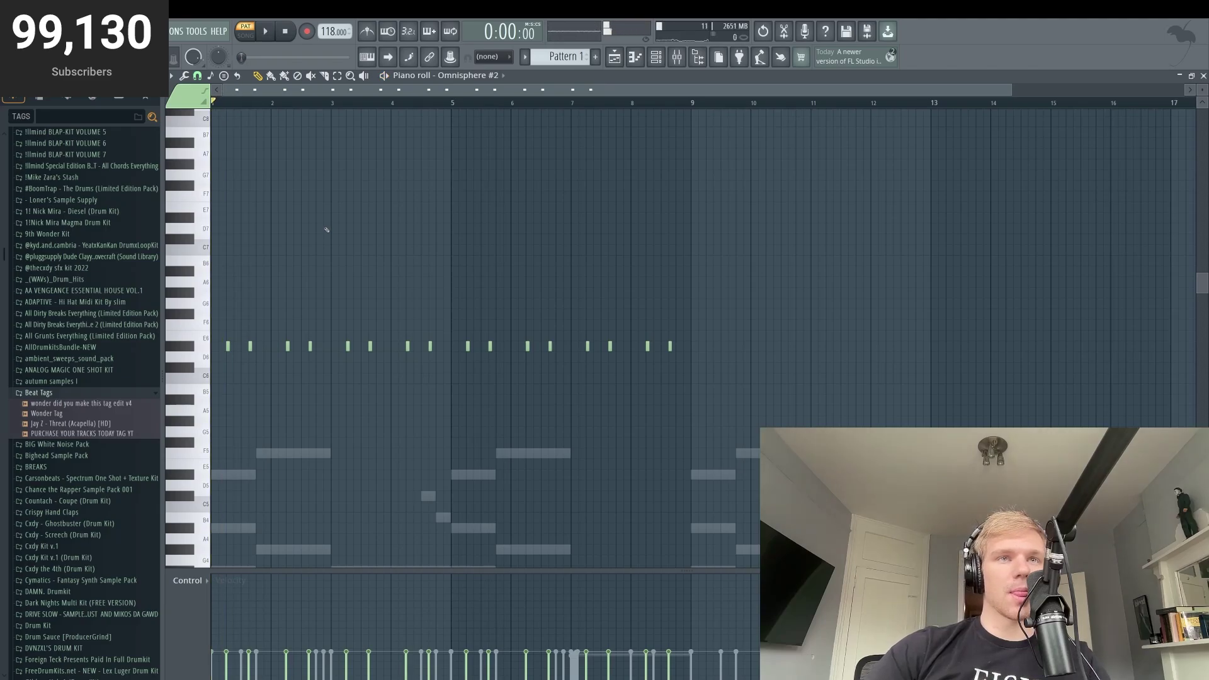
key(space)
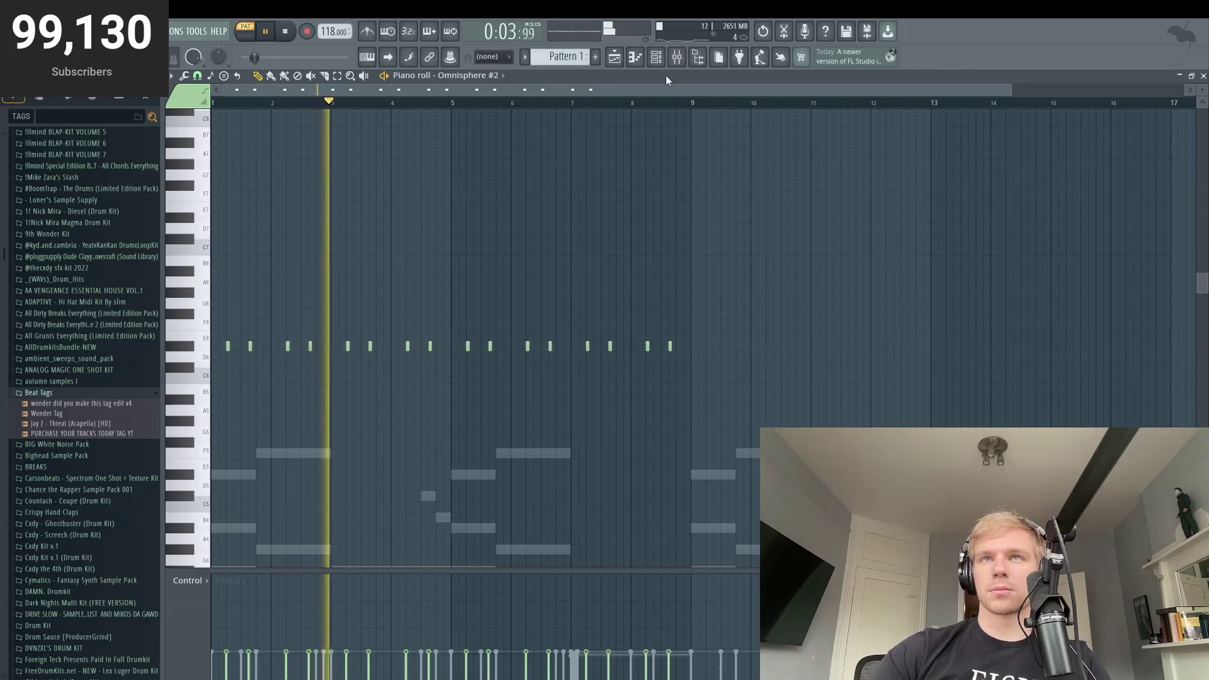
key(space)
Step: Solo Serum for playback, re-enable both Omnisphere channels and show the Serum melody in the piano roll
click(655, 57)
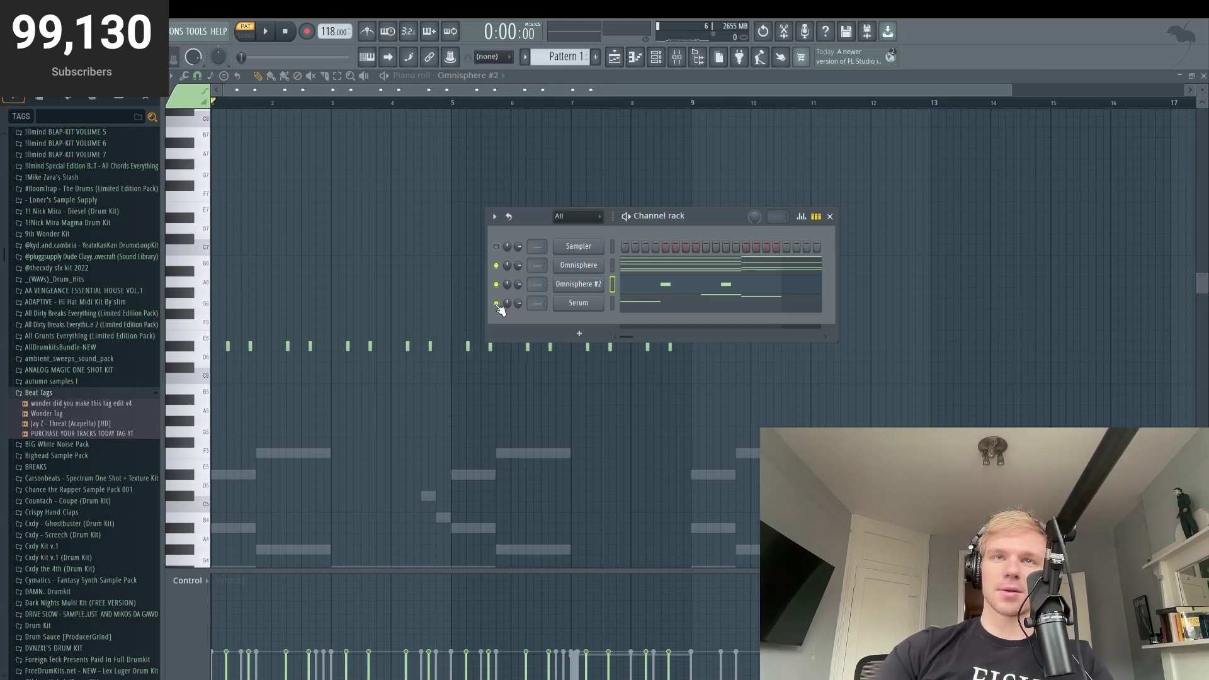
right_click(495, 303)
key(space)
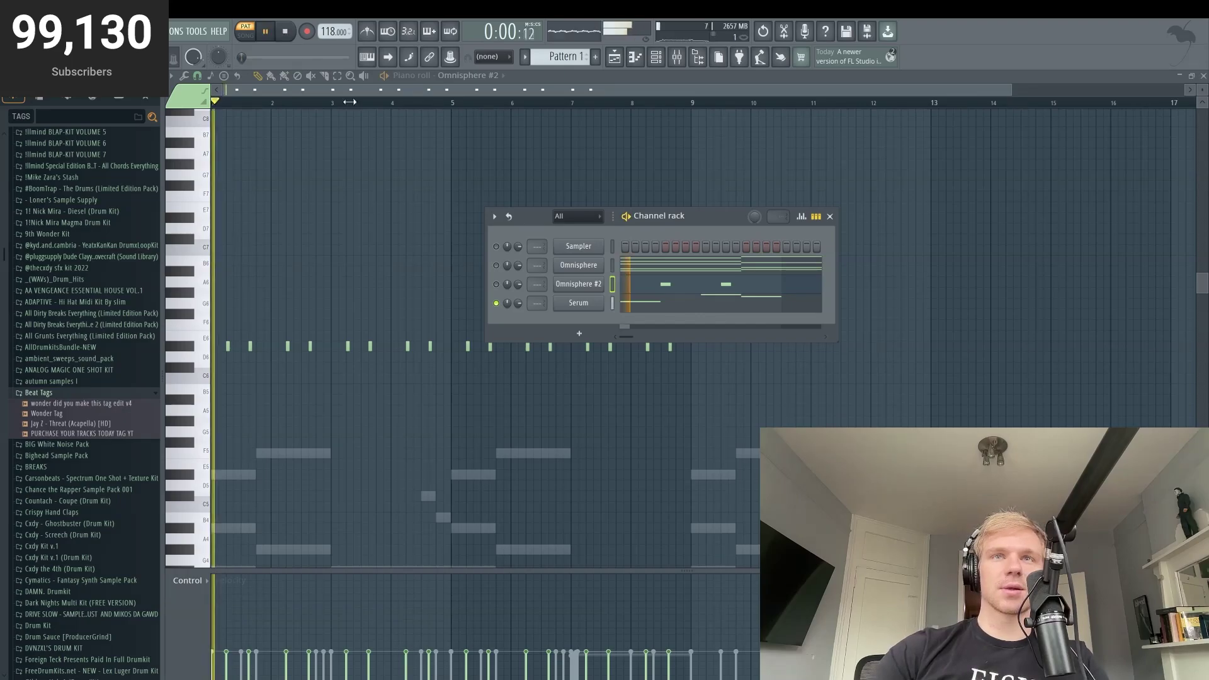
click(495, 284)
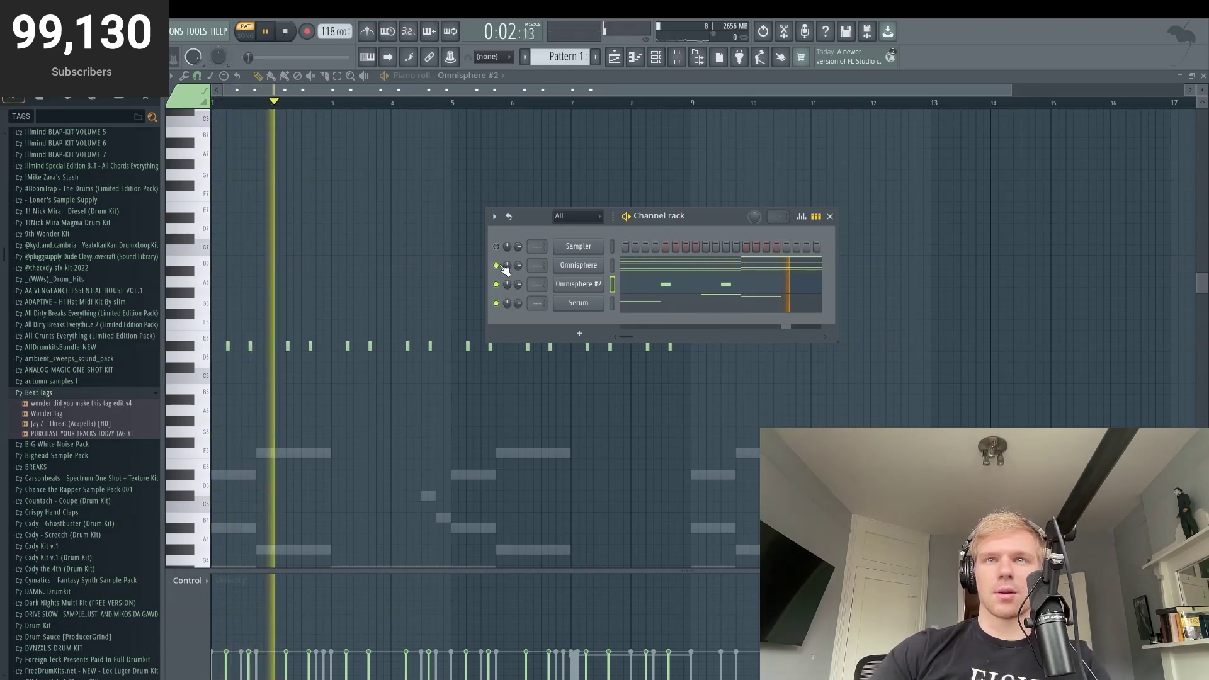
click(495, 265)
click(626, 303)
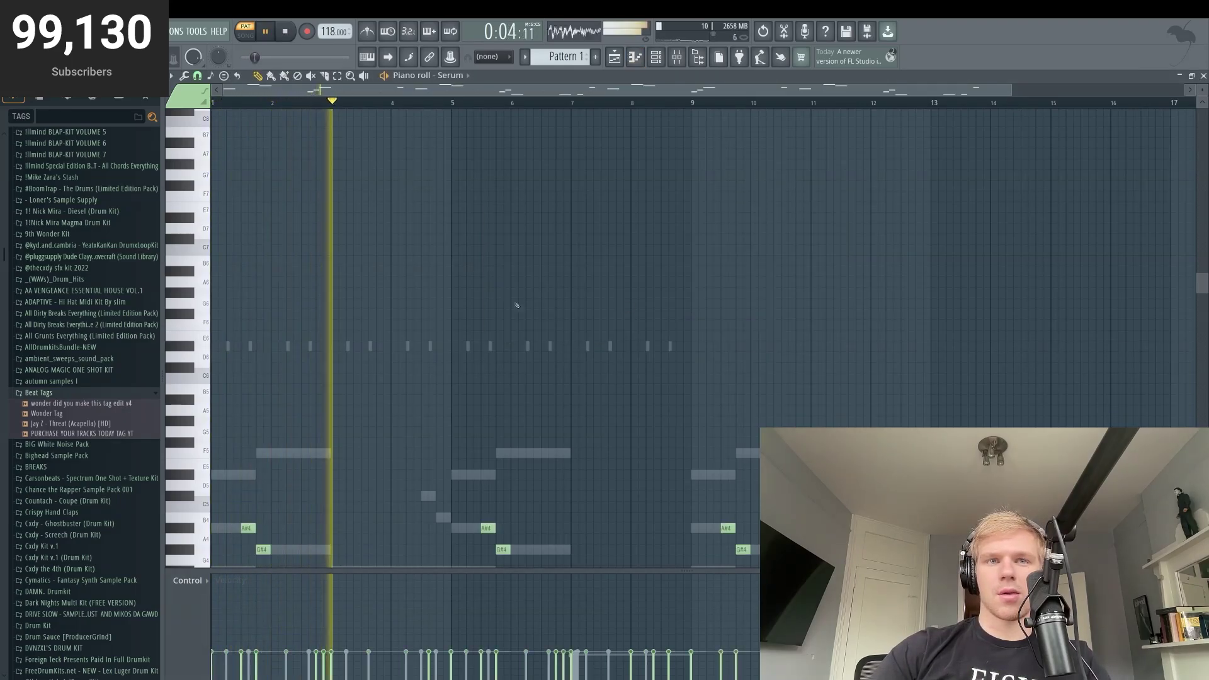
key(space)
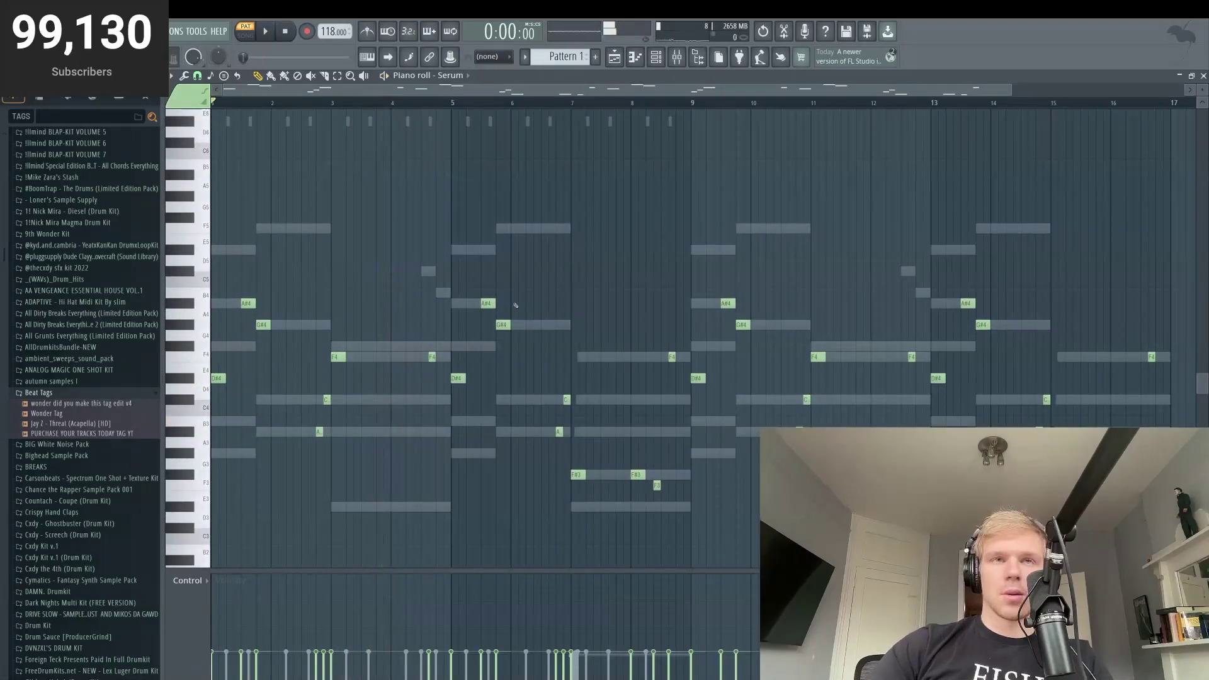
Step: Show the channel rack, move it aside and play the pattern
click(655, 57)
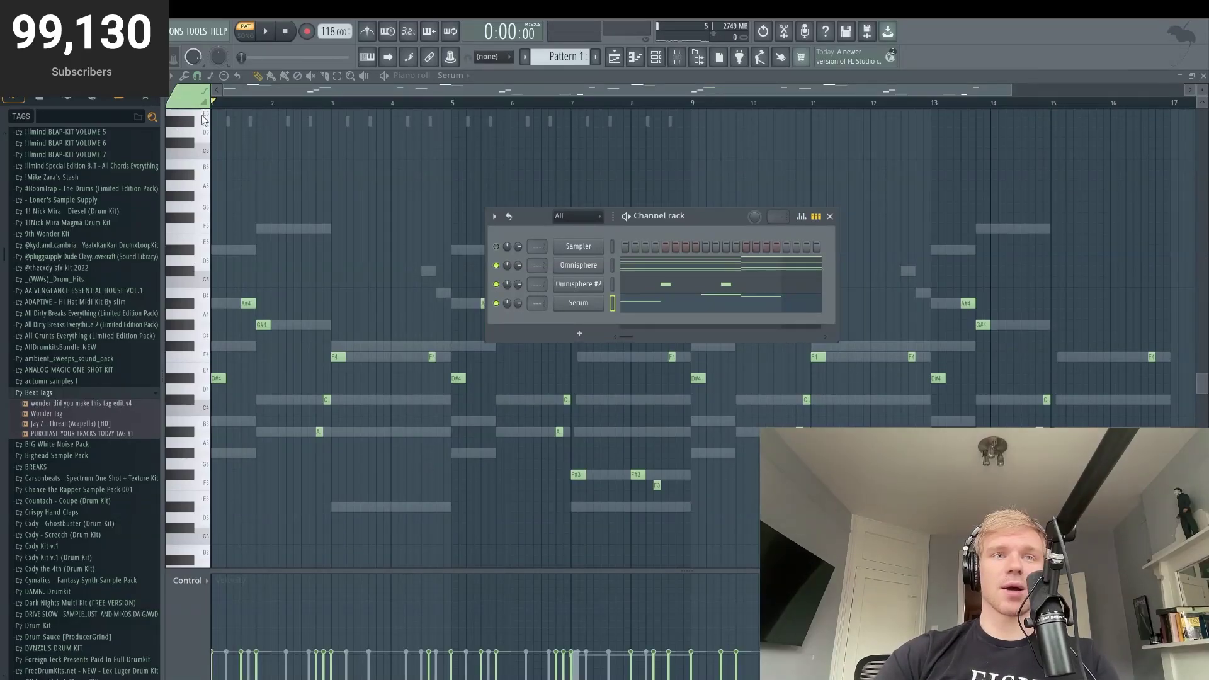
drag(699, 230, 513, 242)
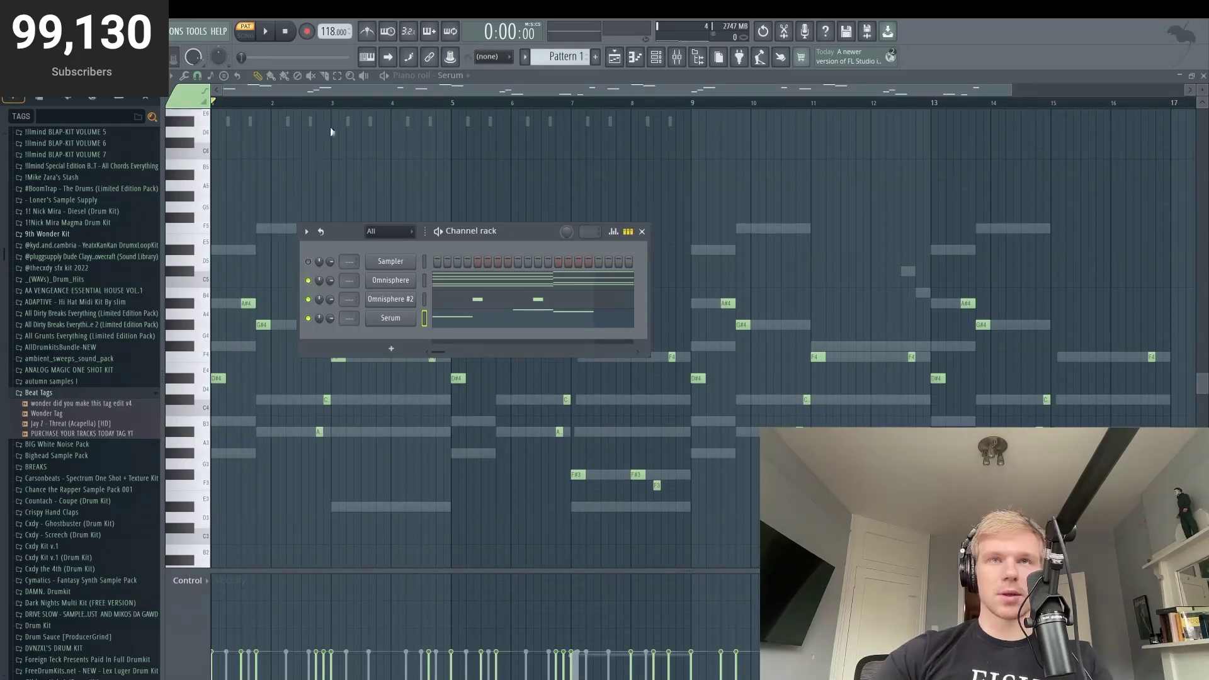
click(268, 32)
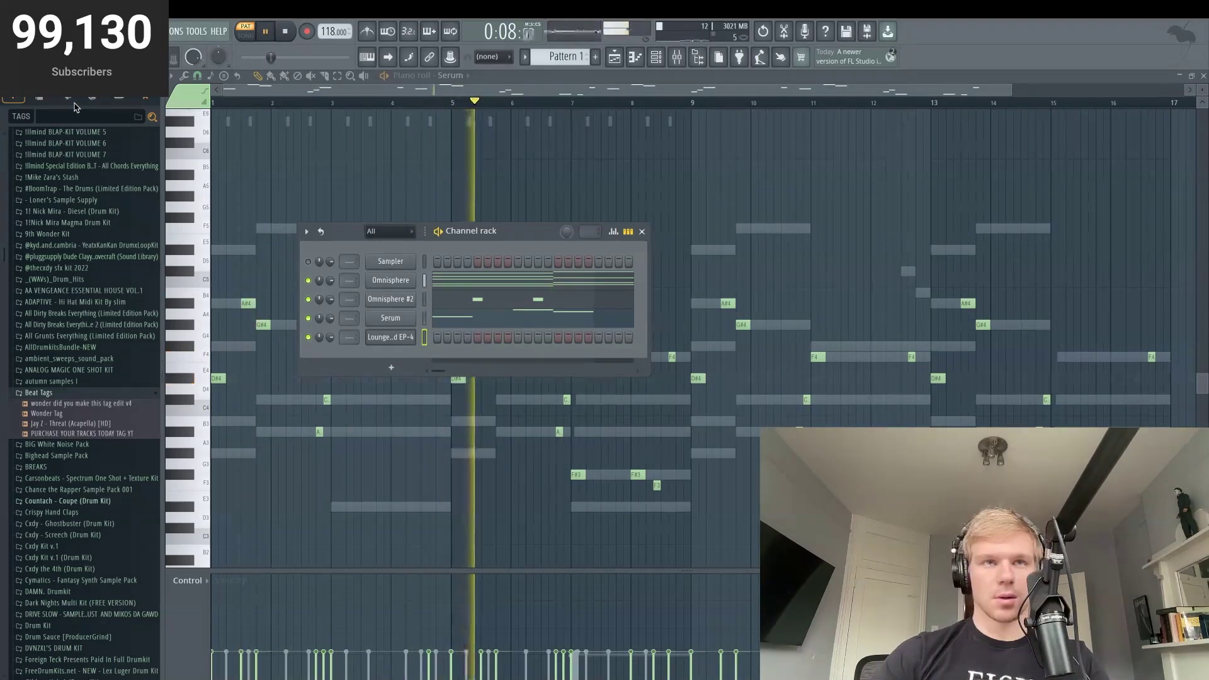
Step: Rework the Serum melody in bar 8, ending the phrase with short F4 and F#4 notes
click(641, 231)
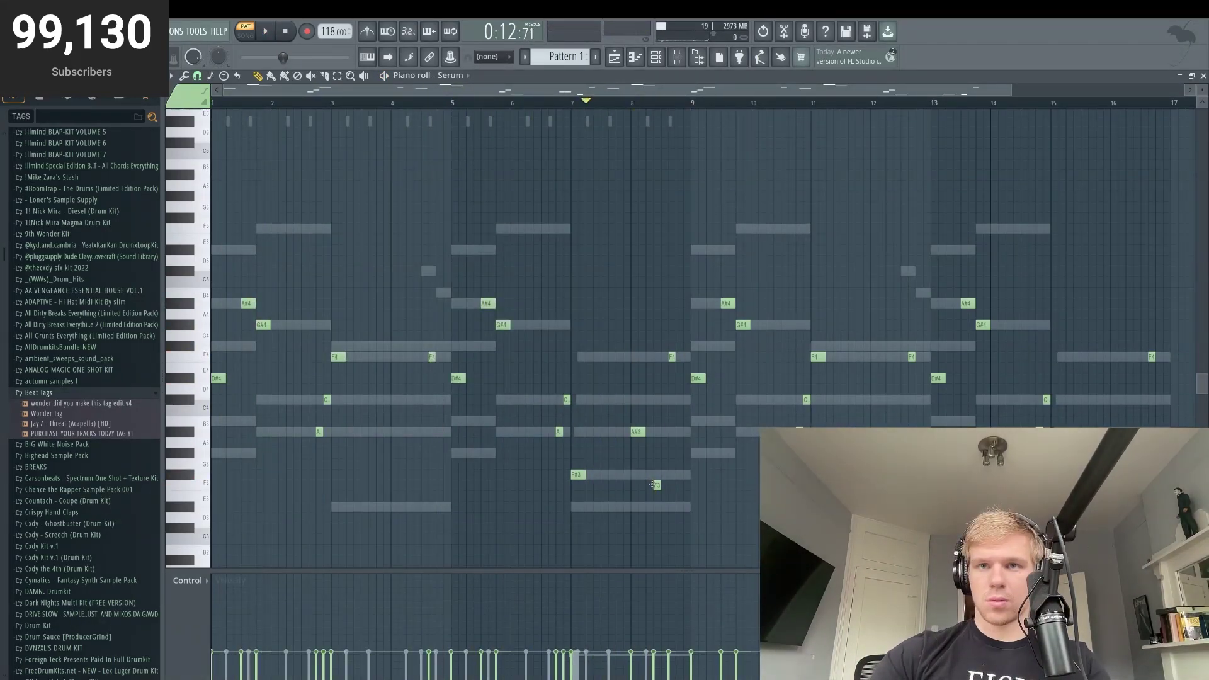
key(space)
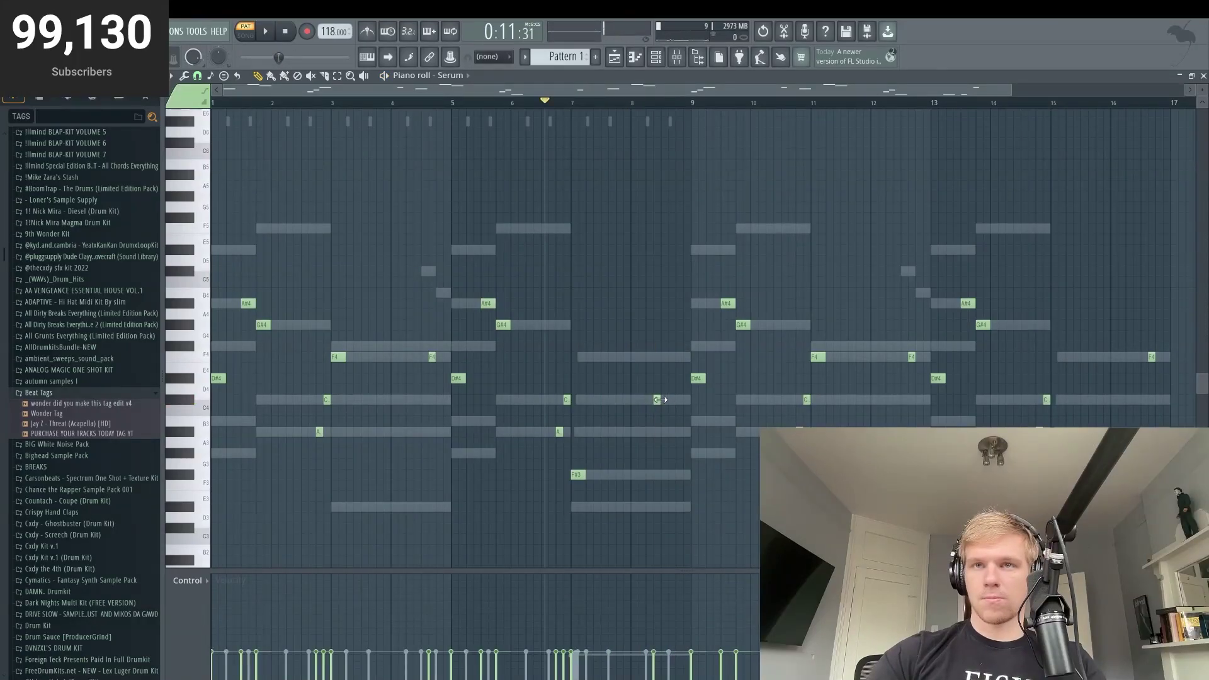
click(664, 303)
click(672, 324)
right_click(671, 324)
right_click(663, 303)
click(679, 356)
click(686, 345)
key(space)
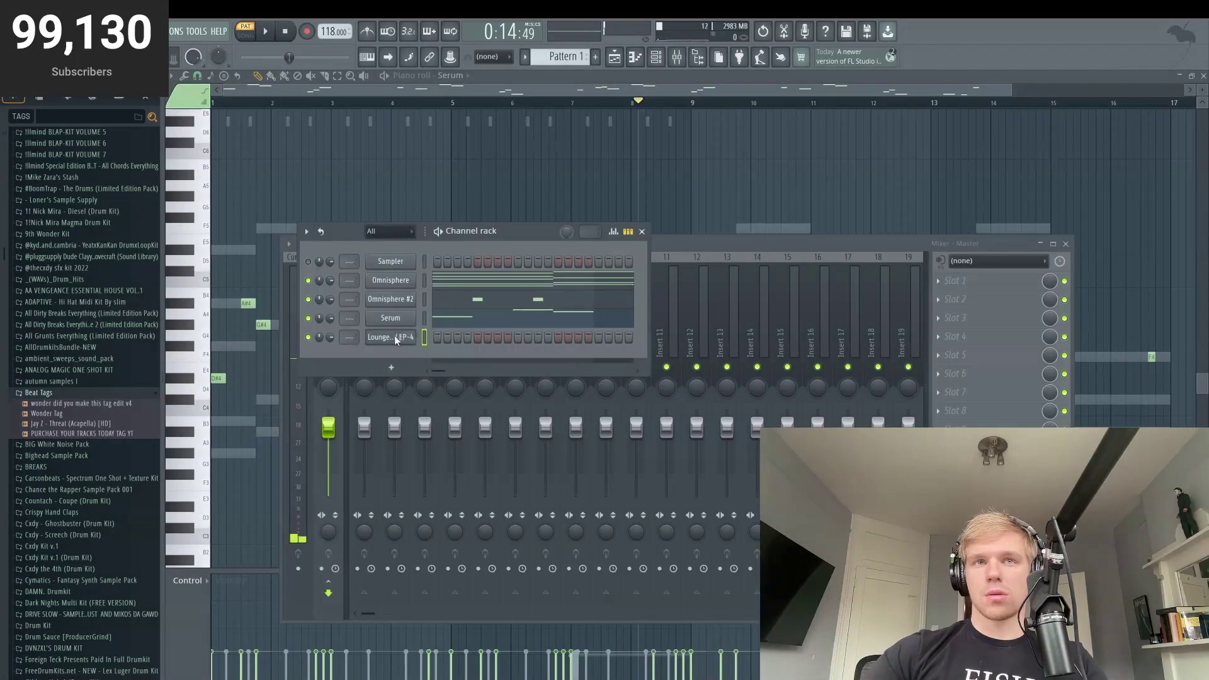
Step: Copy the Omnisphere chords into the Lounge Lizard EP-4 channel one octave higher and play the pattern
key(F9)
click(403, 336)
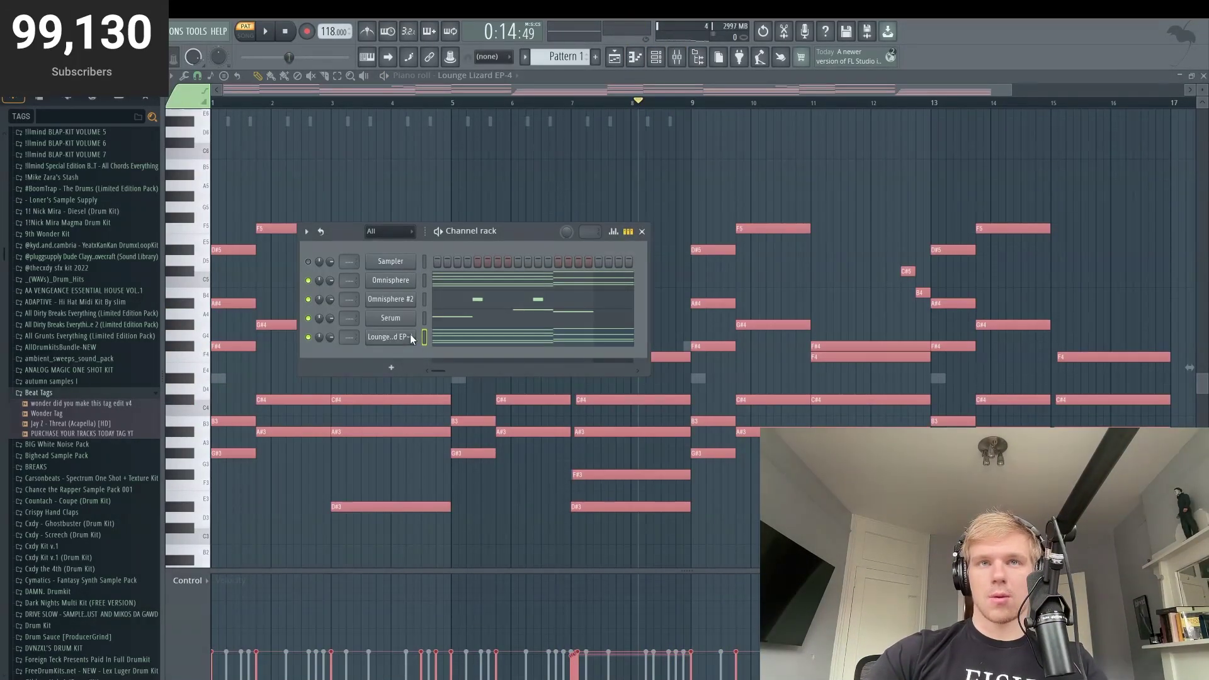
key(F6)
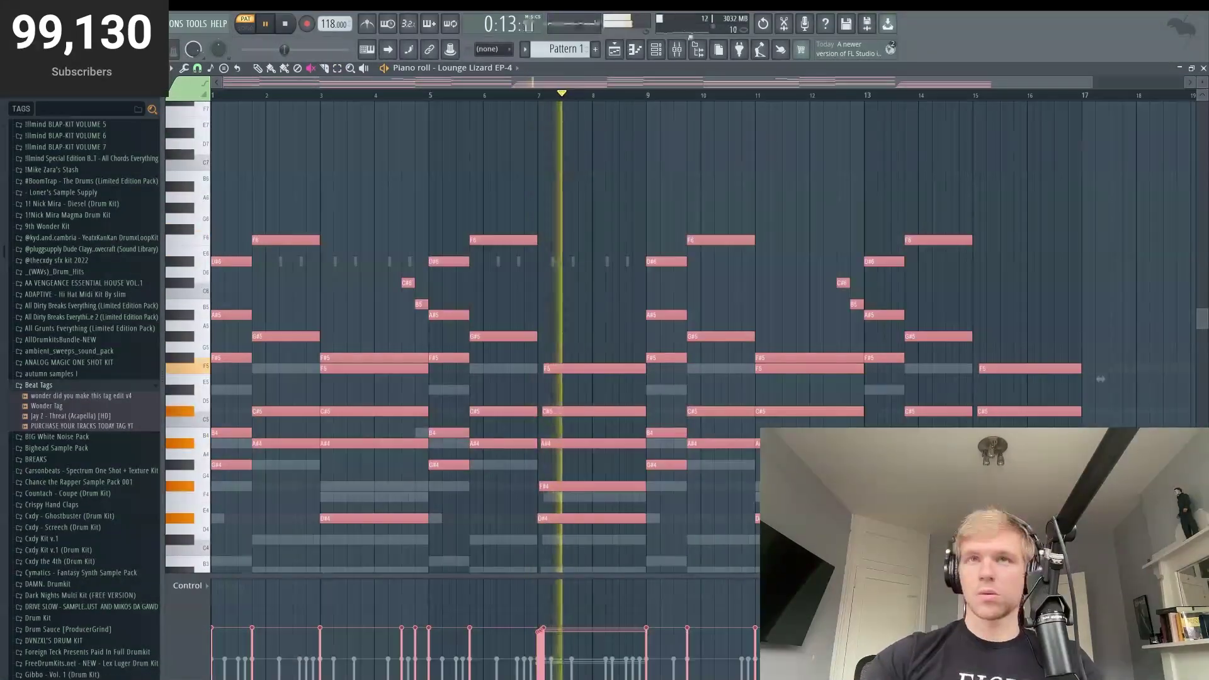
key(F6)
key(space)
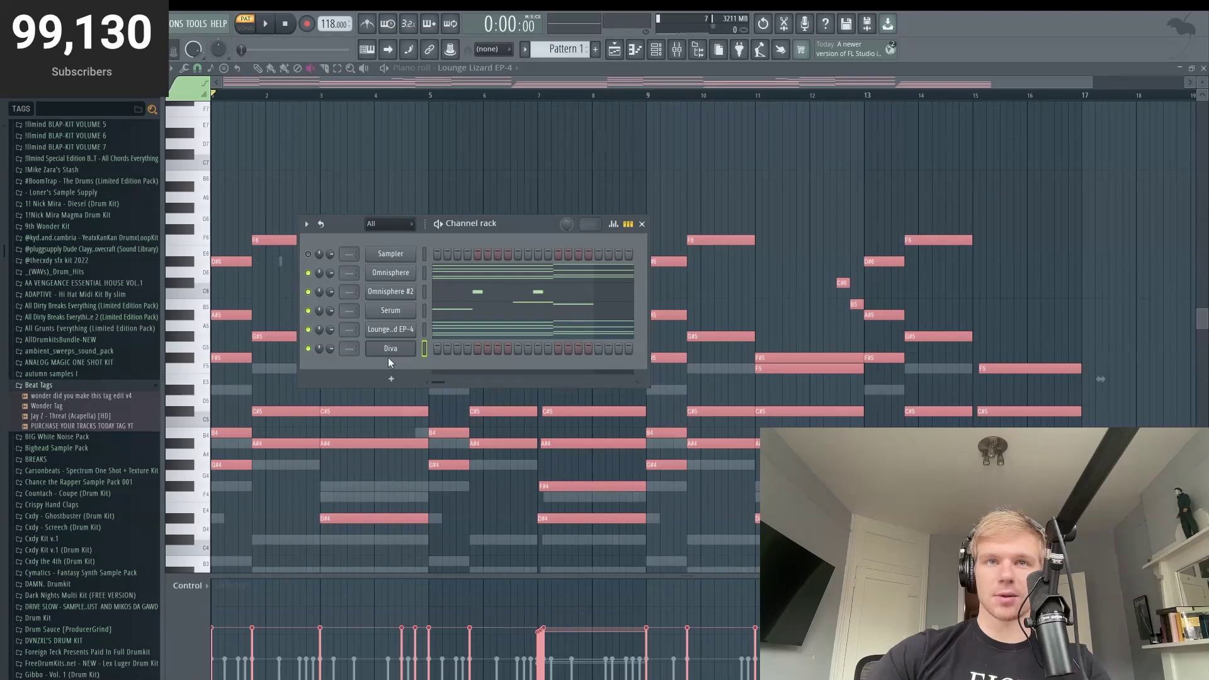
Step: Draw a run of short melody notes for Diva from bar 1, beginning with A#5 and G#5
click(425, 350)
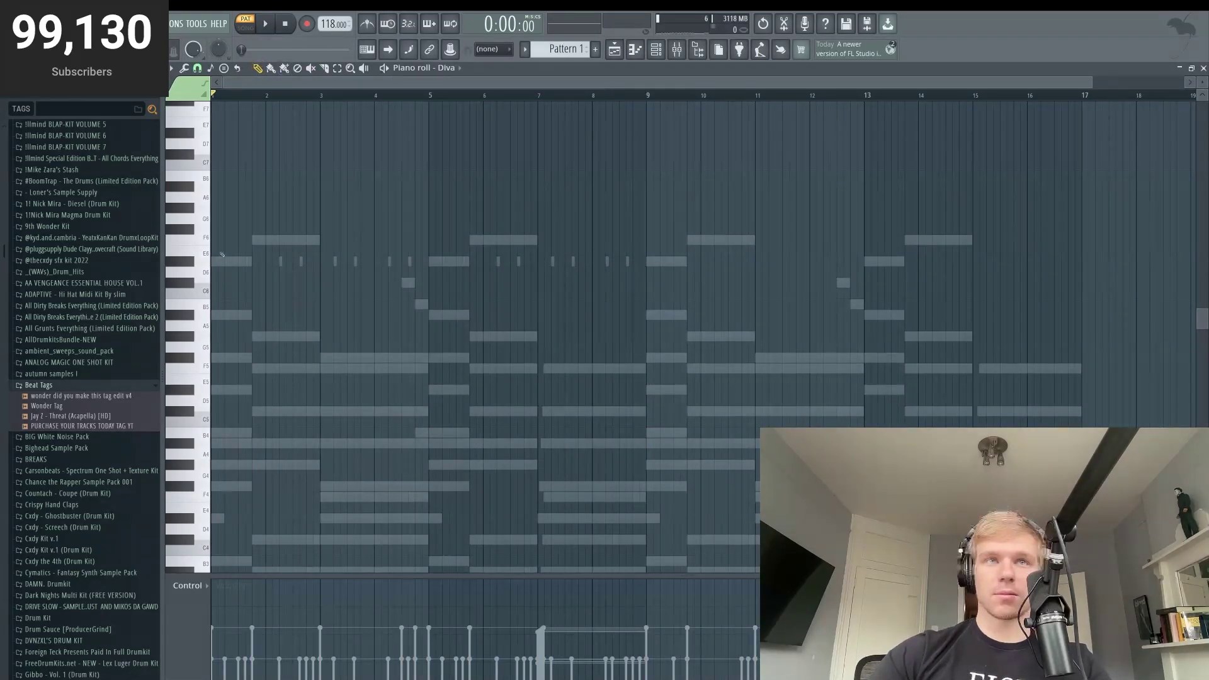
click(217, 315)
click(231, 337)
click(243, 283)
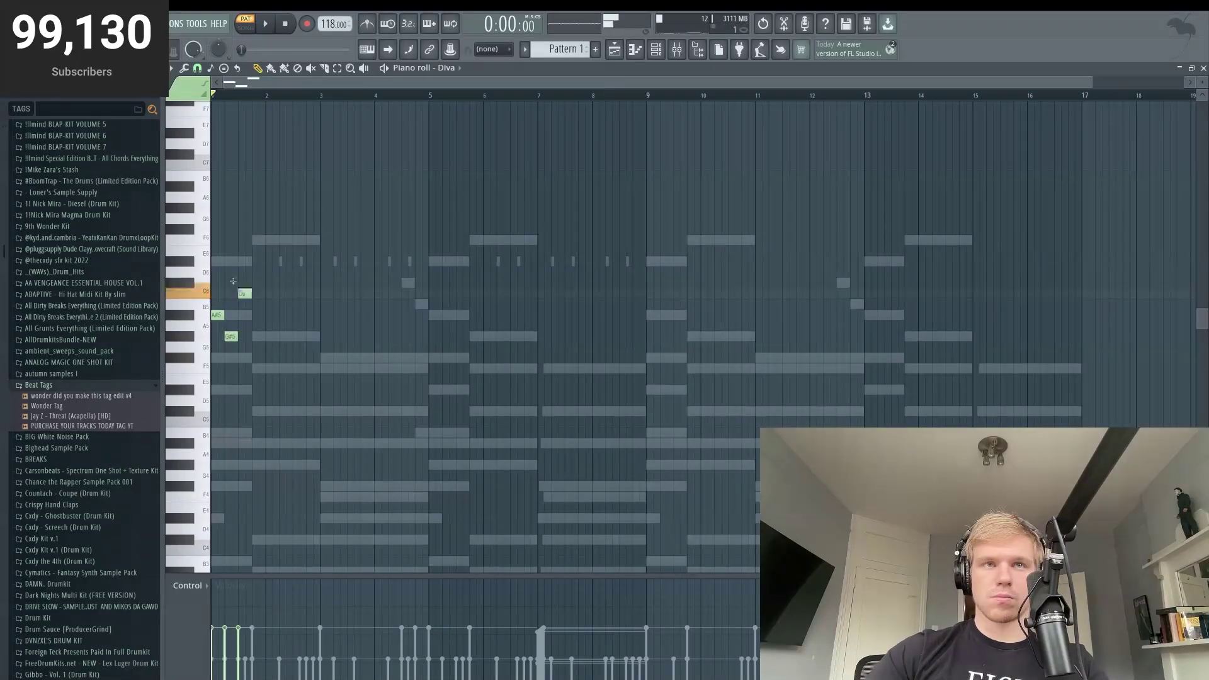
click(258, 304)
click(275, 315)
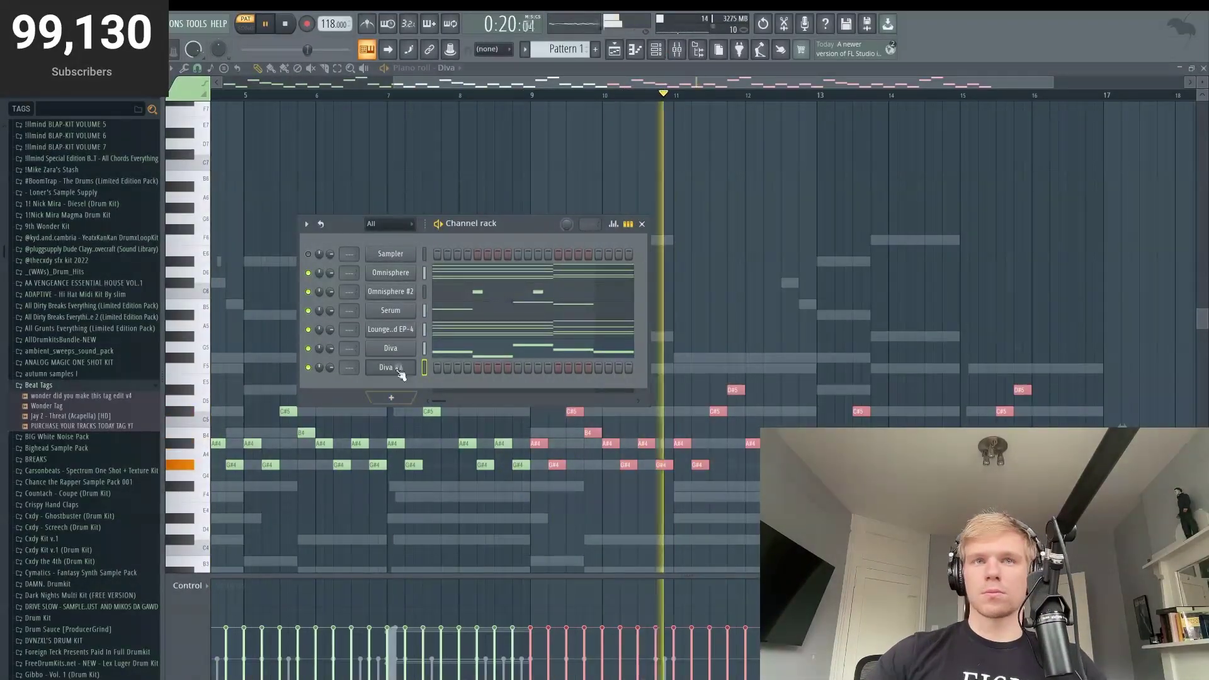
Step: Draw long F#5 and F5 notes for Diva #2 at bar 1 and repeat the pair at bar 5
key(F7)
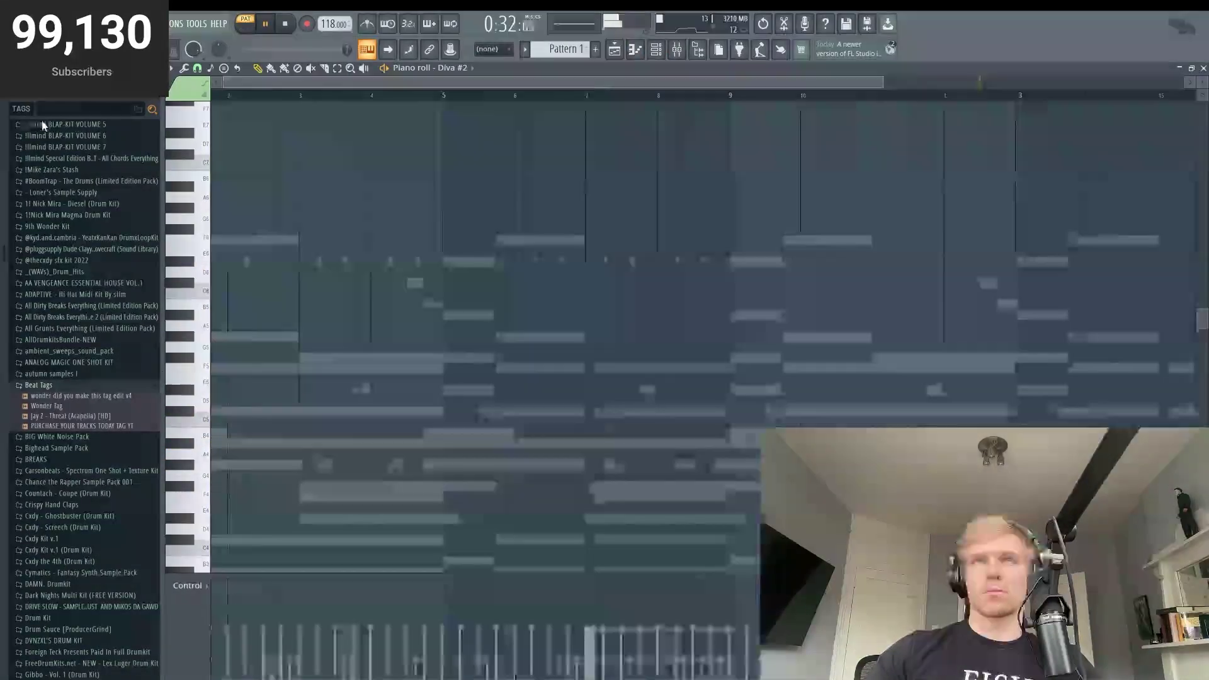
click(226, 358)
drag(228, 358, 265, 358)
click(277, 368)
key(space)
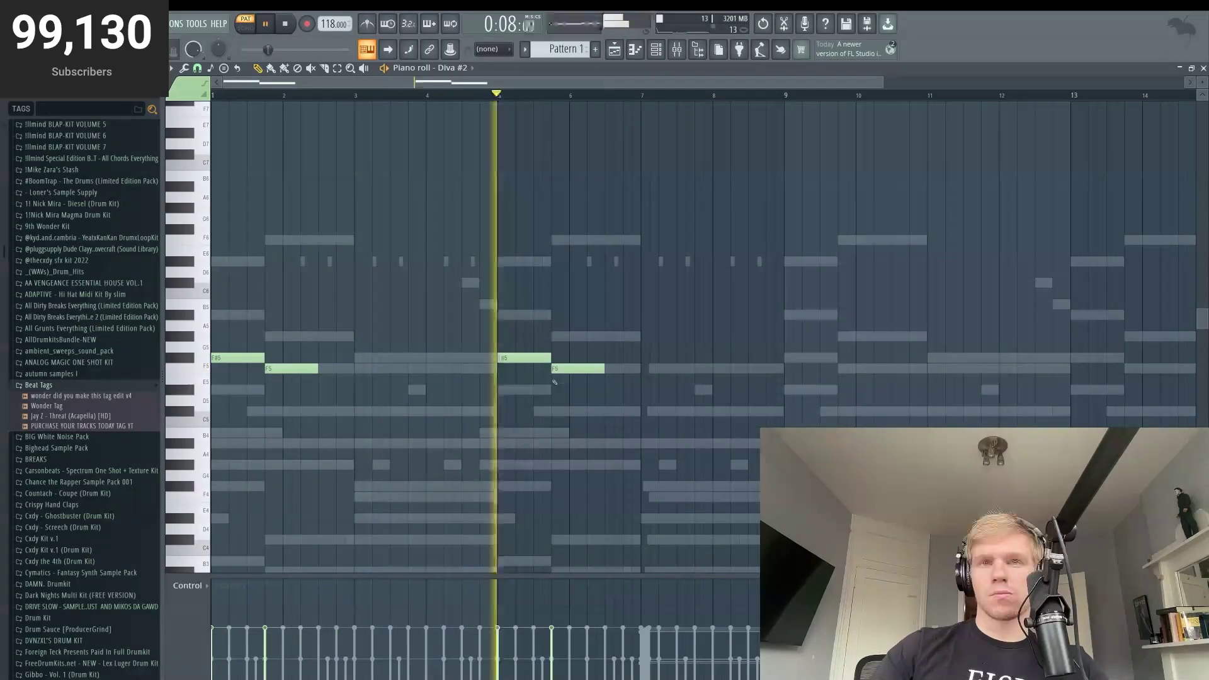
click(510, 358)
click(564, 368)
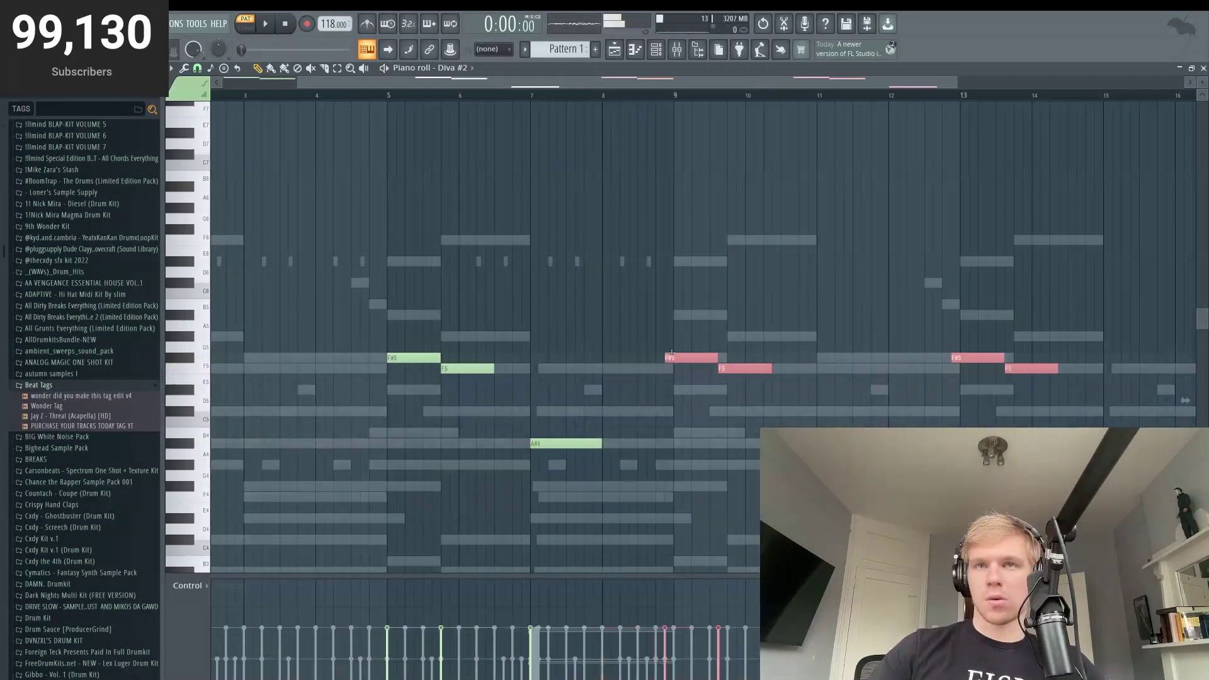
Step: Route the six instrument channels to mixer tracks 1 to 6 and play the pattern with the Serum track selected
key(F6)
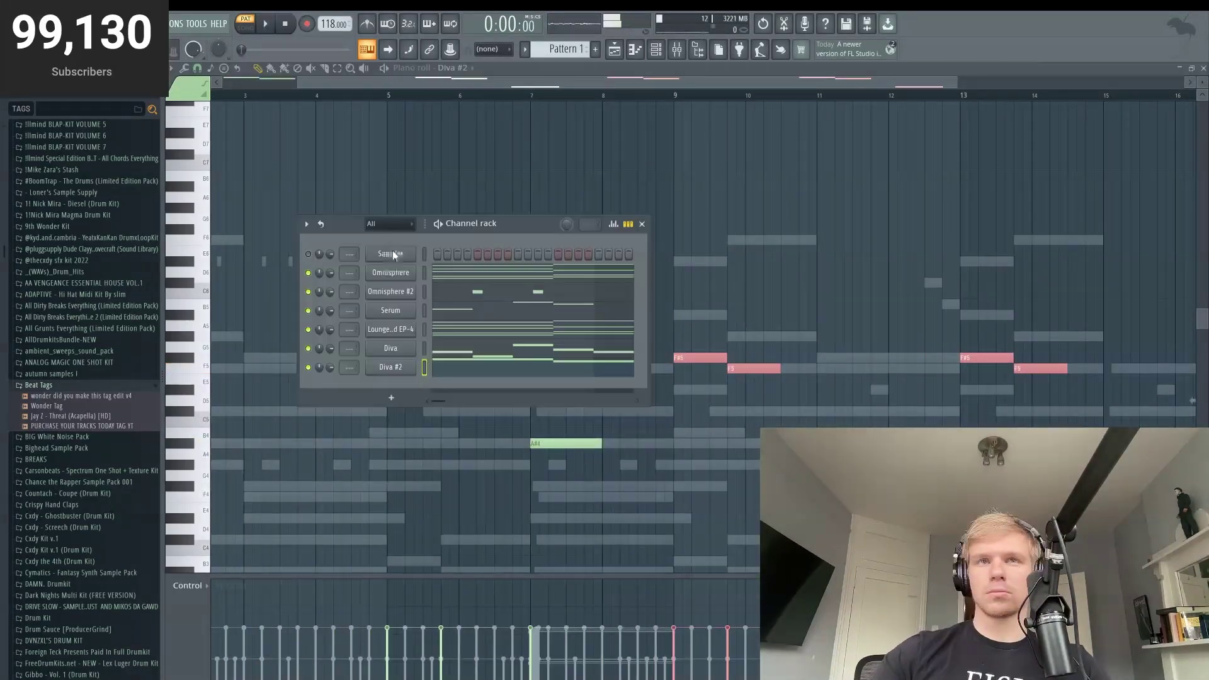
key(space)
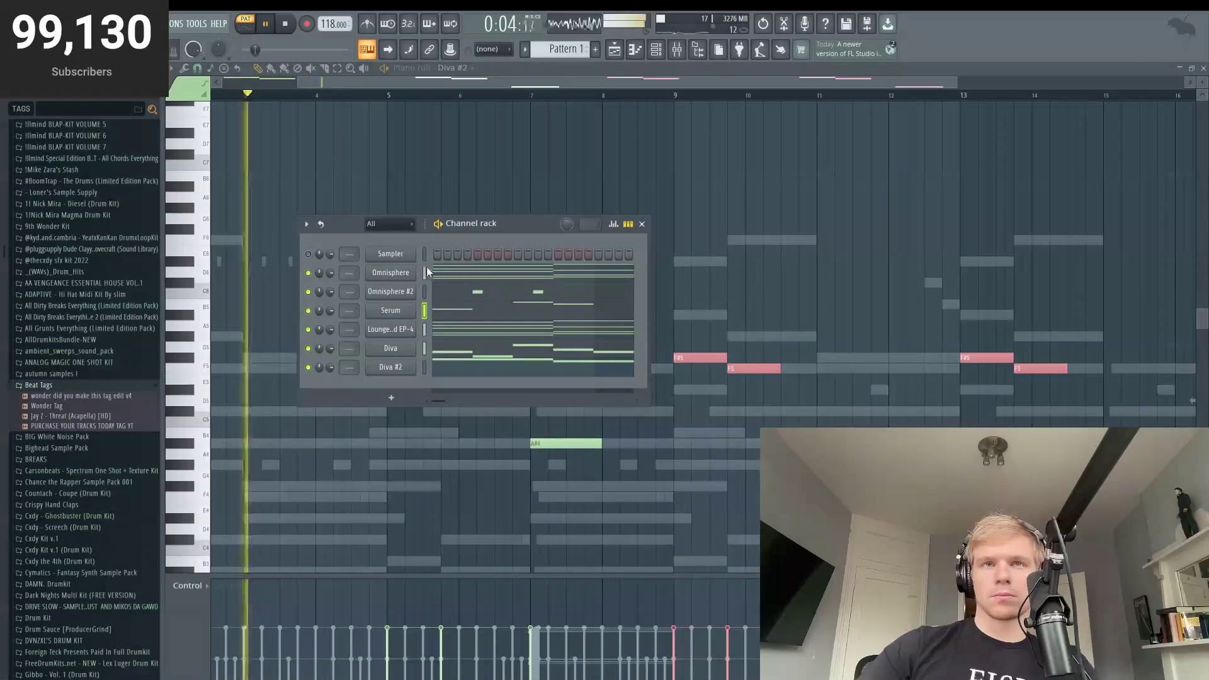
key(space)
key(F9)
key(space)
click(425, 327)
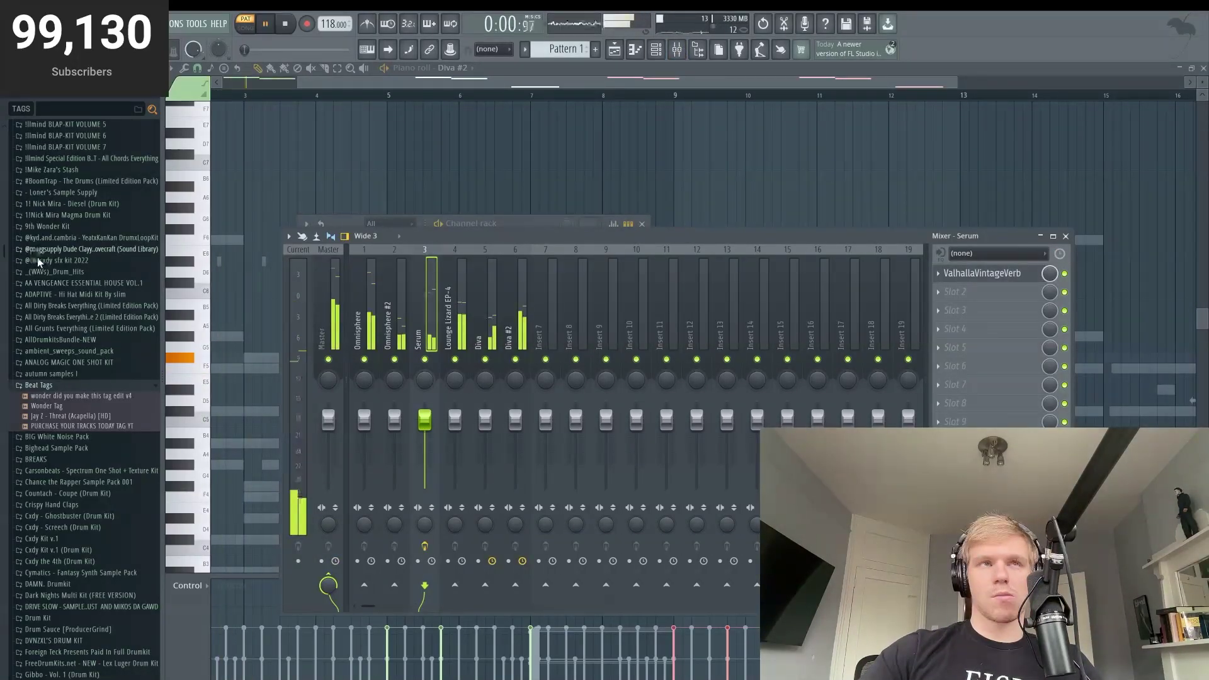
key(space)
key(F9)
Step: Show the Serum melody in the piano roll with all its notes selected and play the pattern
key(F6)
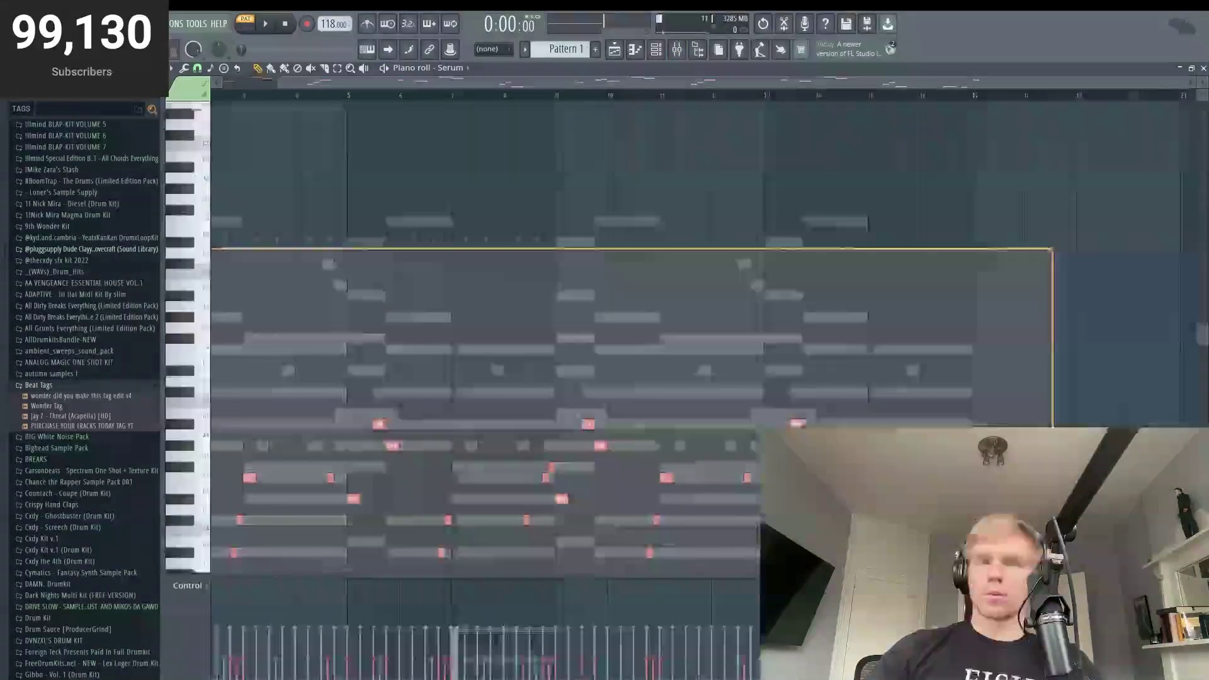
key(space)
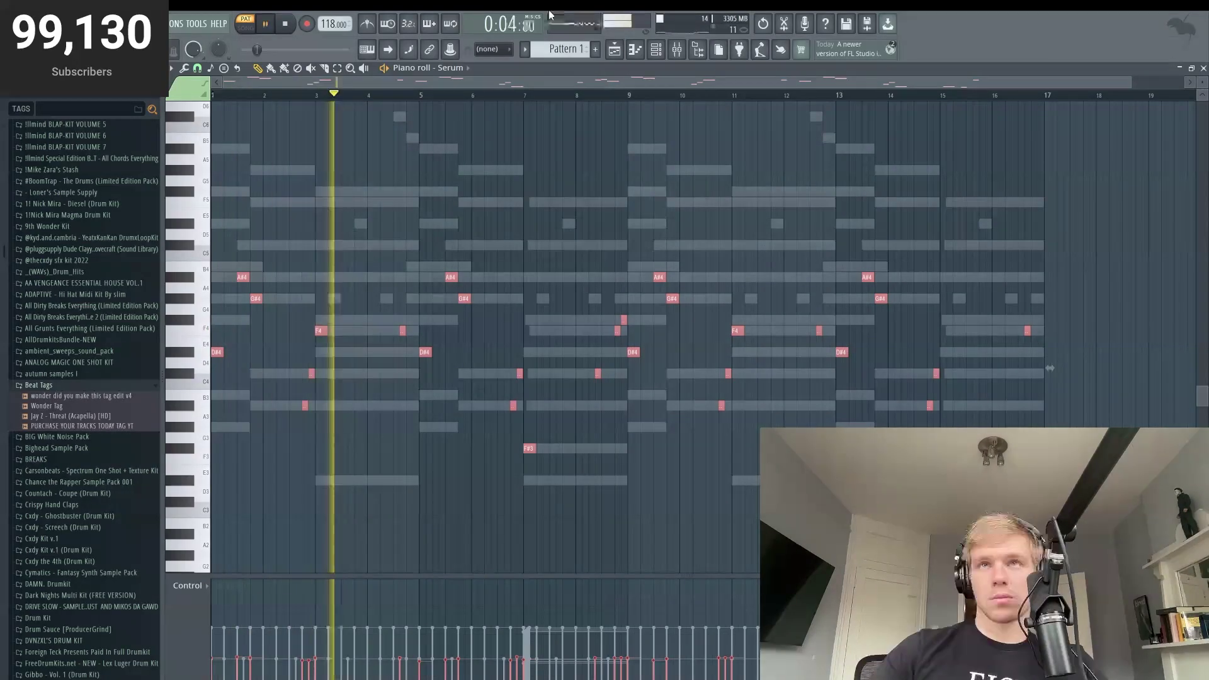
key(space)
Step: Solo Lounge Lizard EP-4, play its chords in the piano roll and select all of its notes
key(F6)
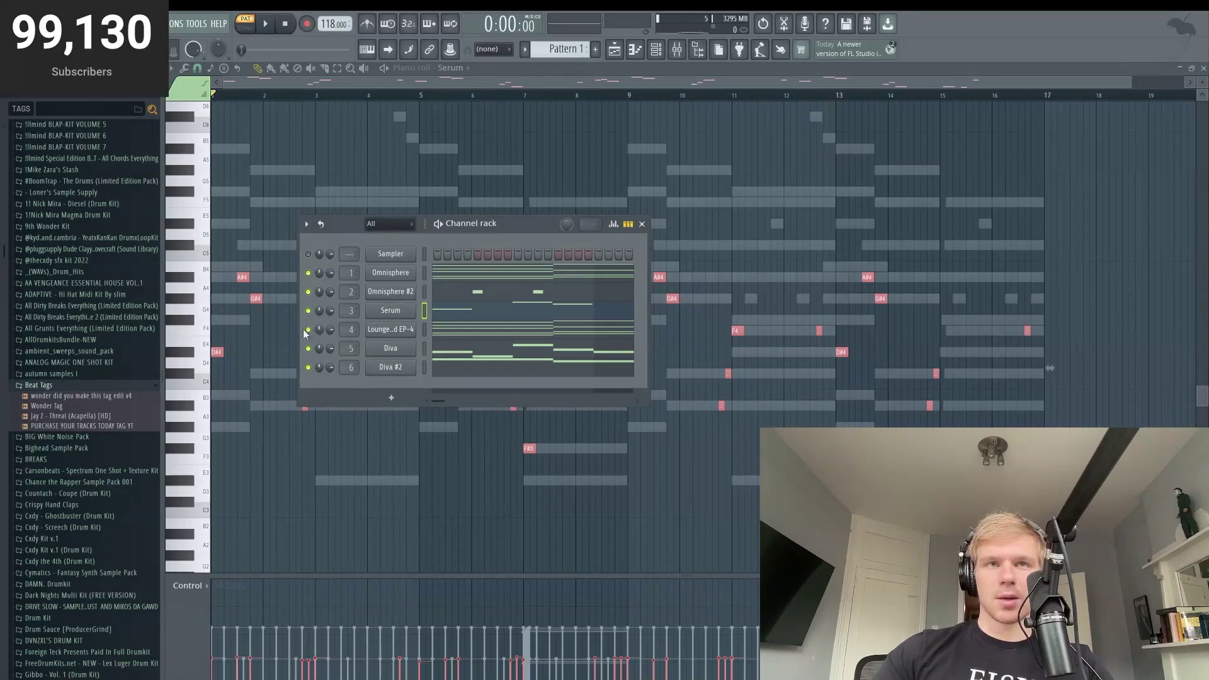
click(401, 332)
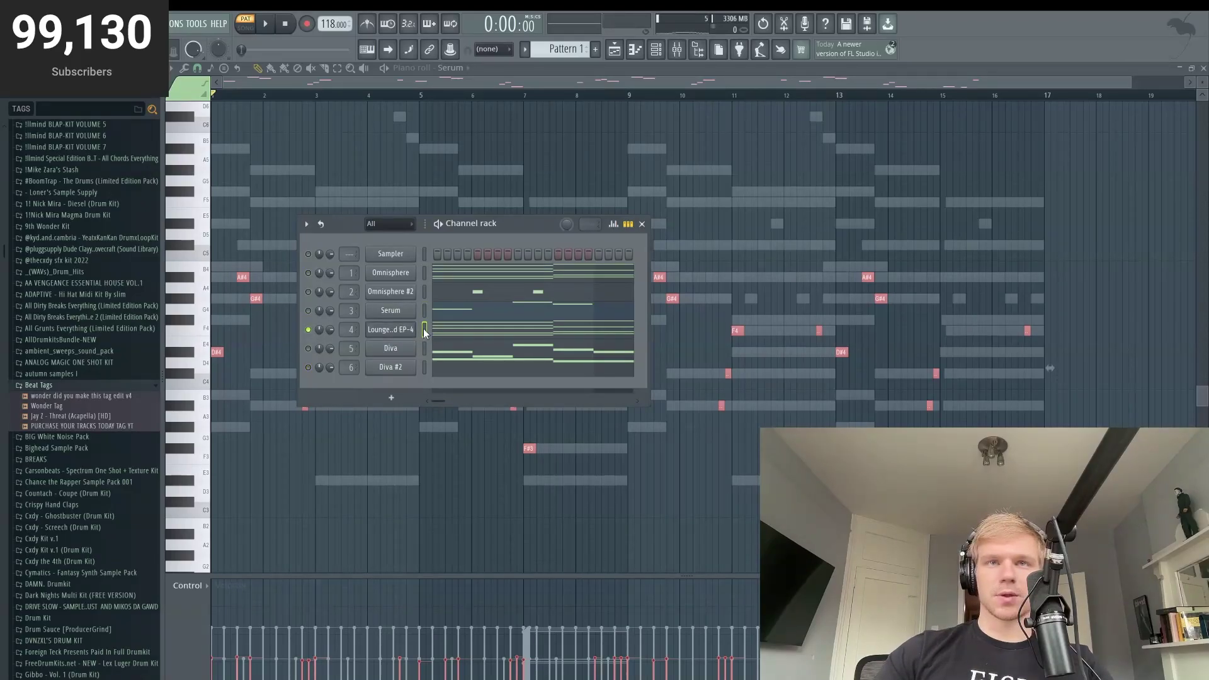
click(436, 329)
key(space)
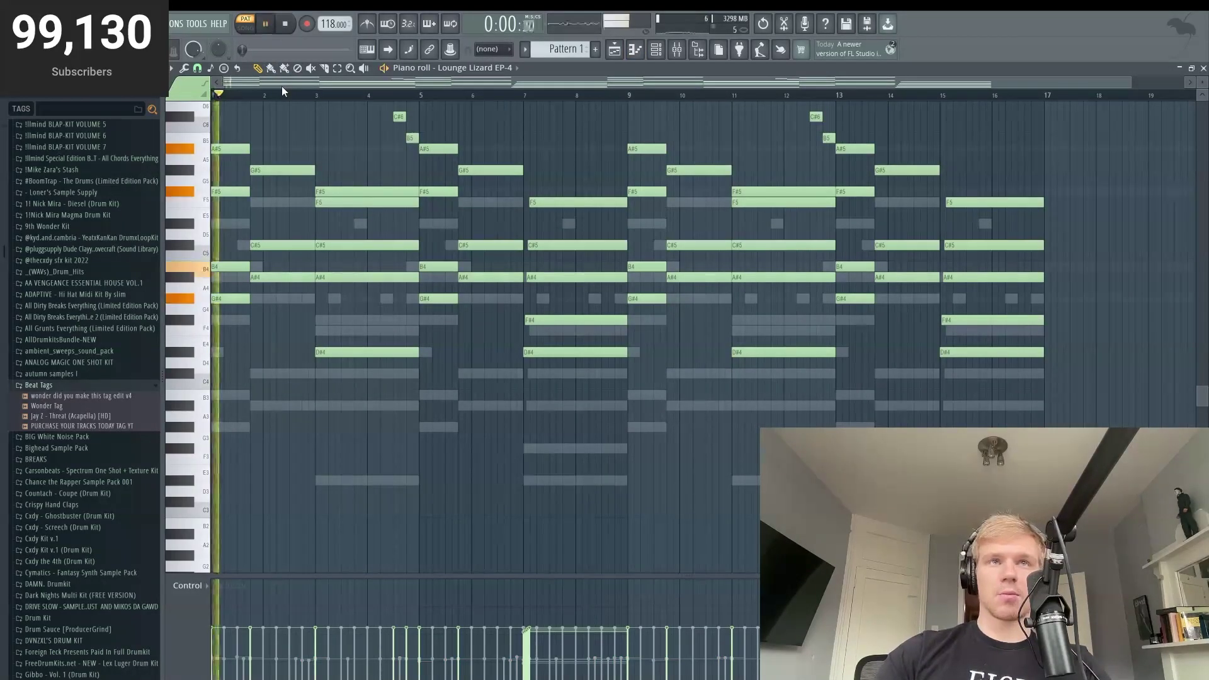
scroll(566, 315, up, 2)
key(ctrl+a)
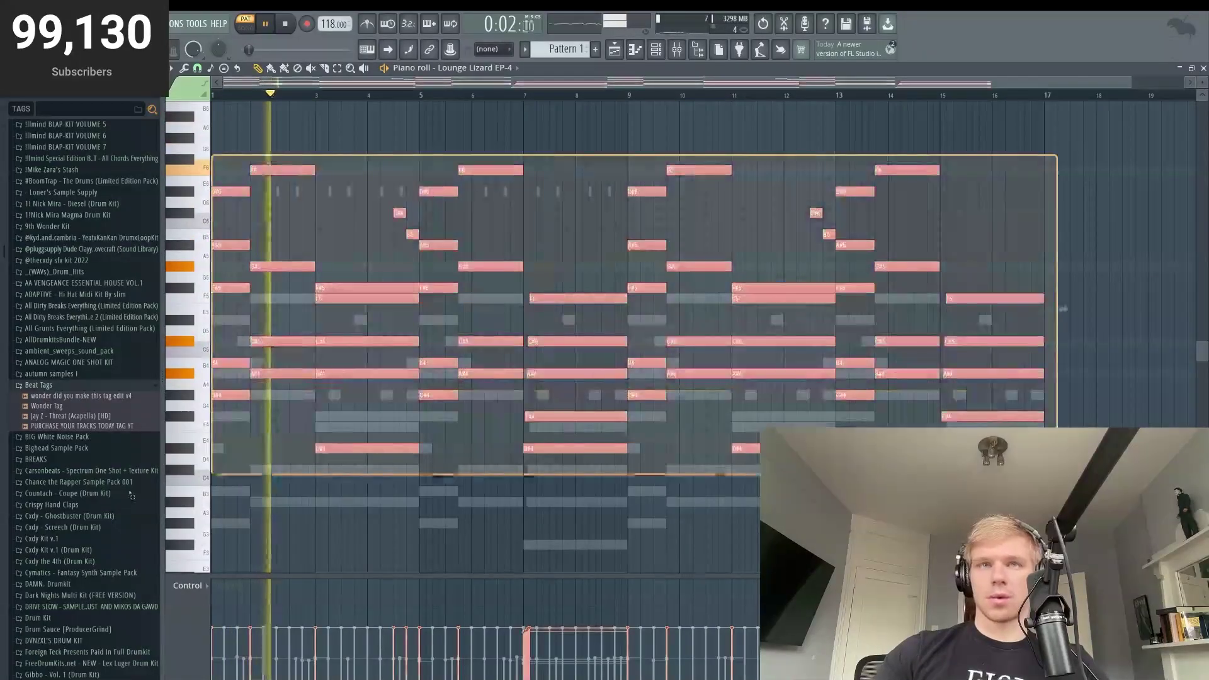
Step: Play Omnisphere together with Lounge Lizard EP-4 while the other instrument channels stay muted
scroll(346, 446, down, 2)
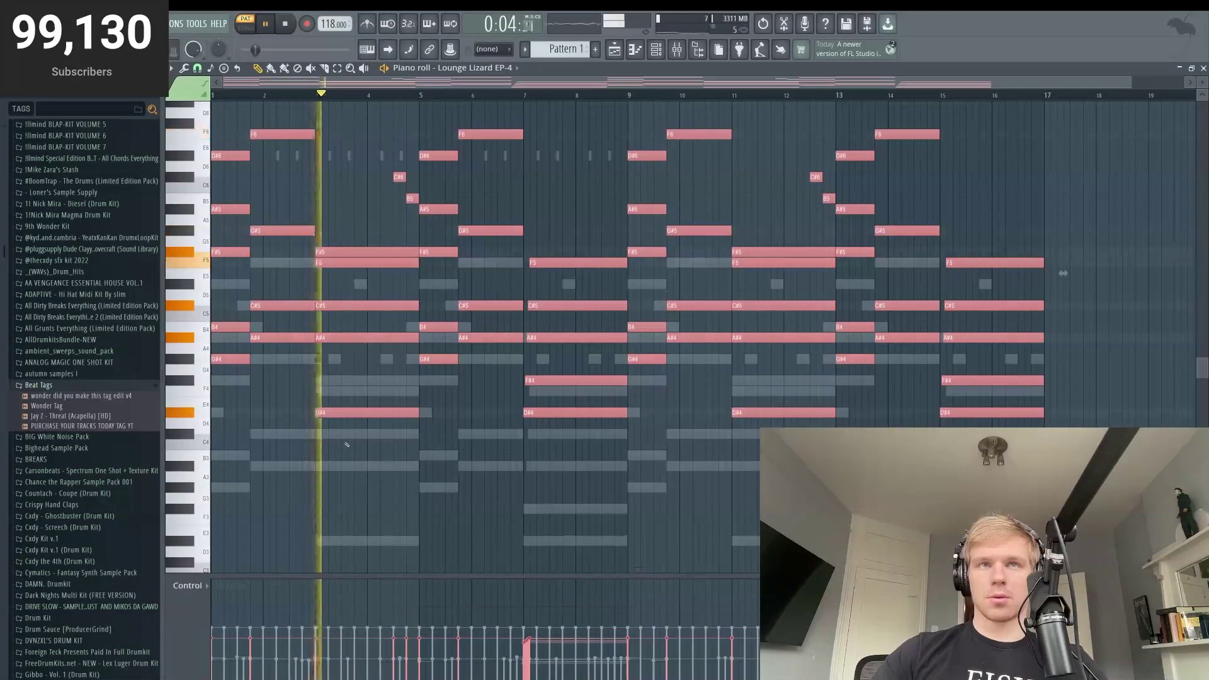
key(space)
key(F6)
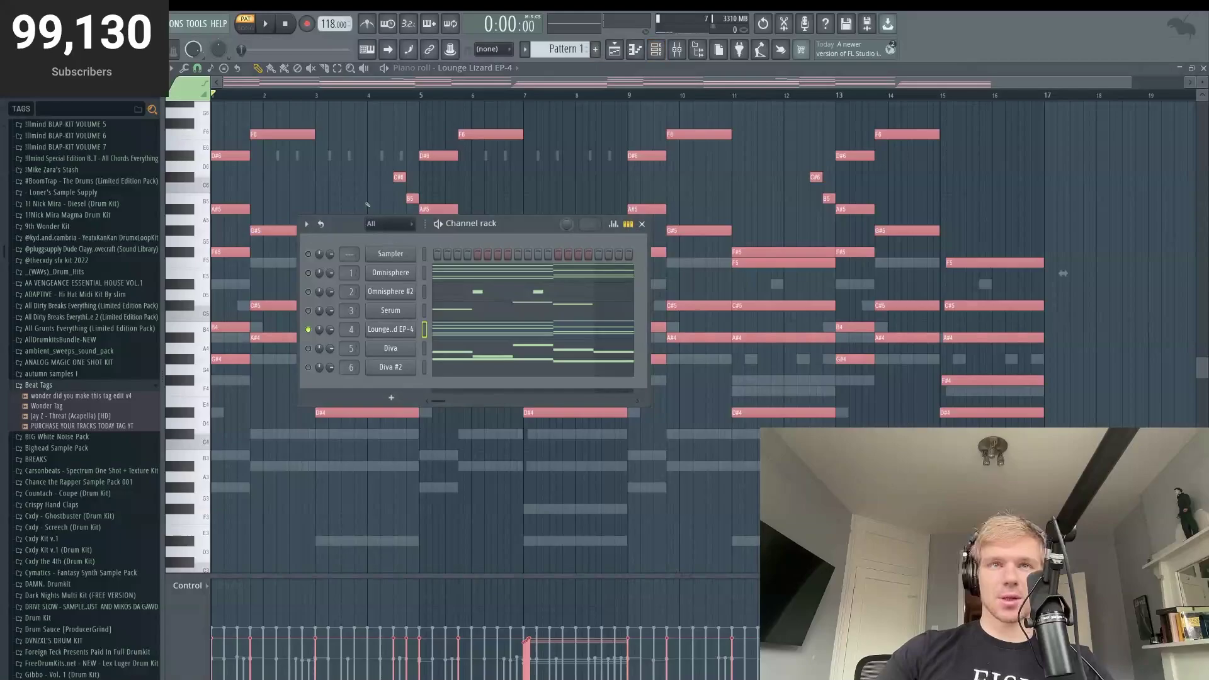
click(308, 273)
key(space)
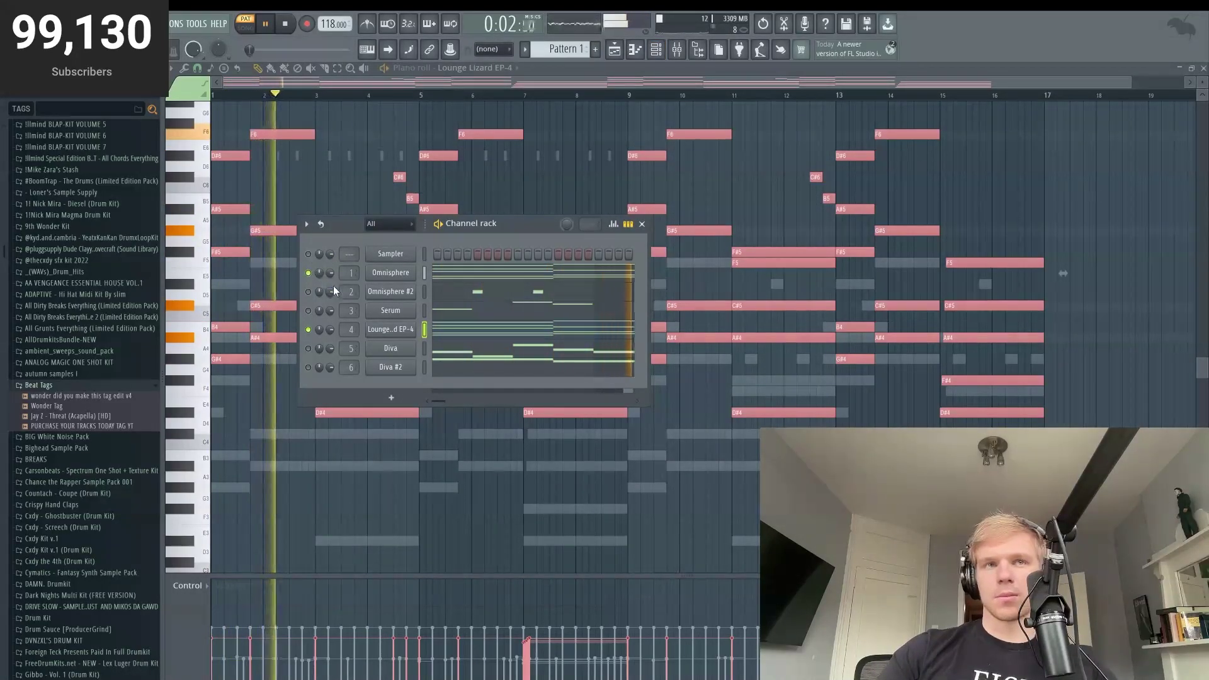
key(space)
key(space)
key(space)
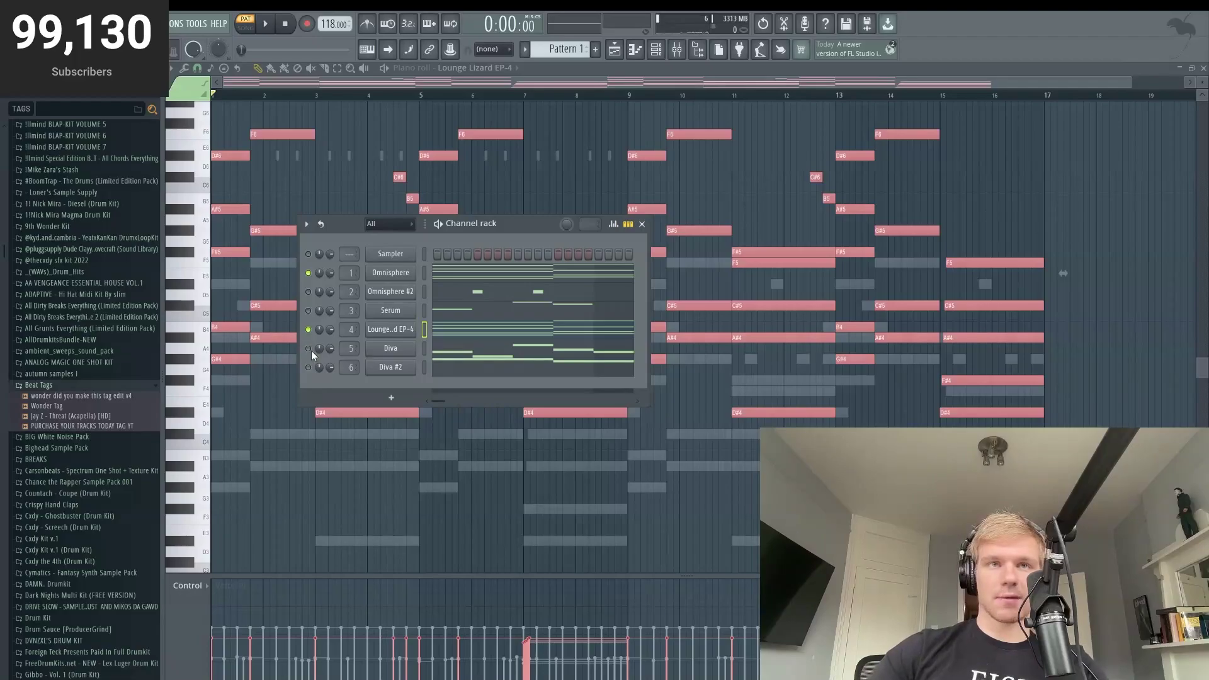
Step: Listen to the Diva and Diva #2 parts separately, soloing each channel for playback
key(space)
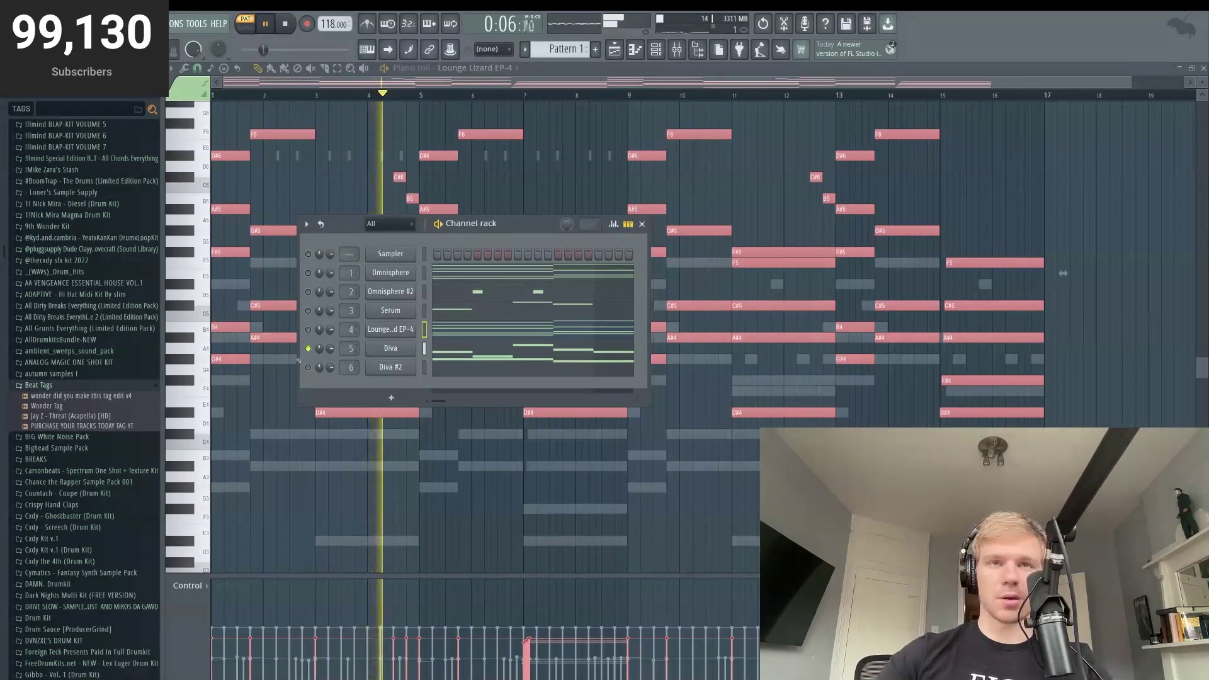
key(space)
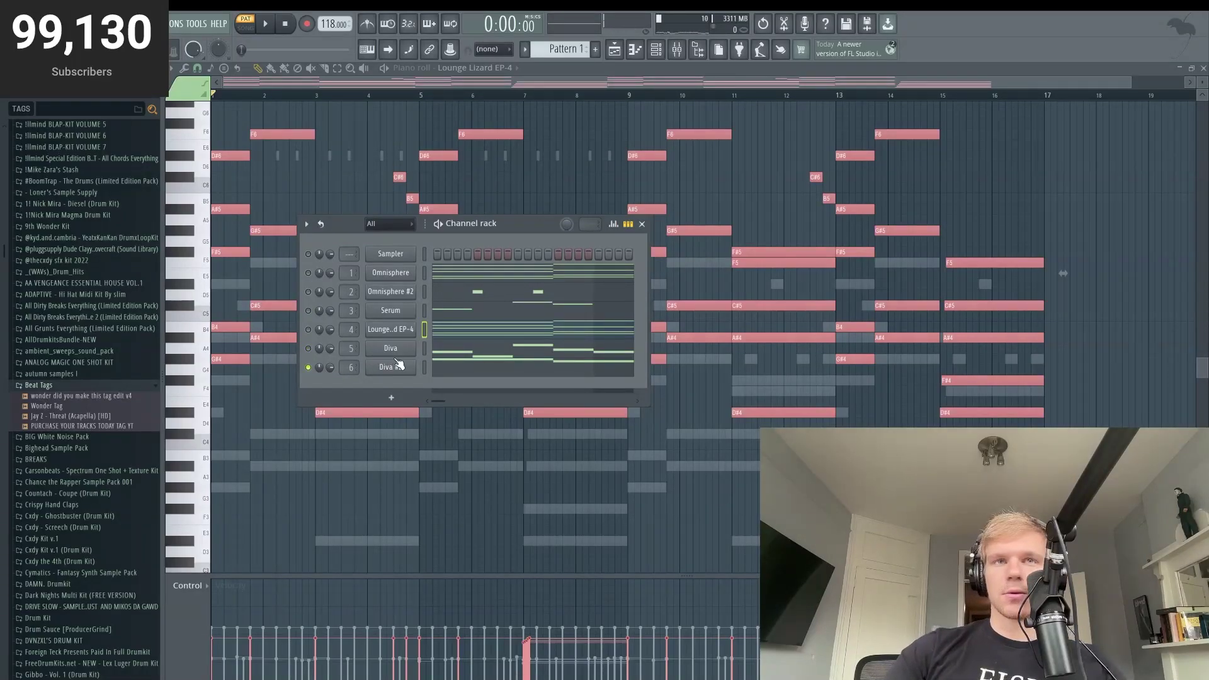
key(space)
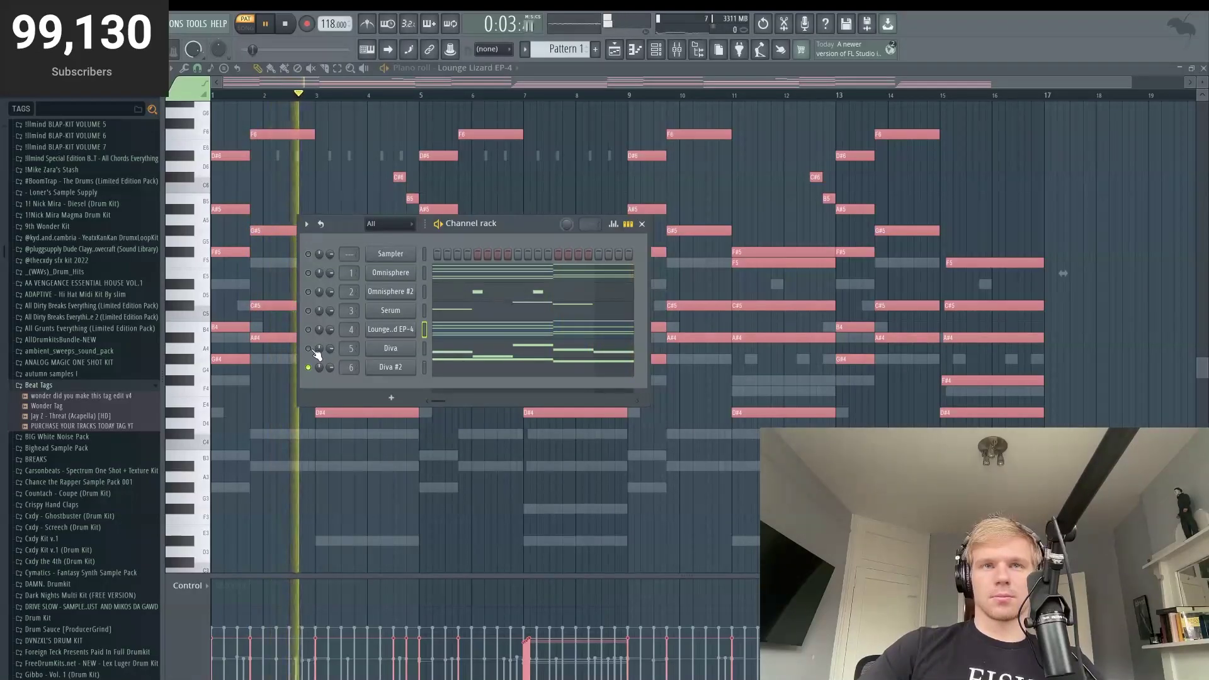
key(space)
Step: Unmute all six instrument channels, widen the channel rack and play the full pattern
click(308, 348)
click(308, 330)
click(308, 311)
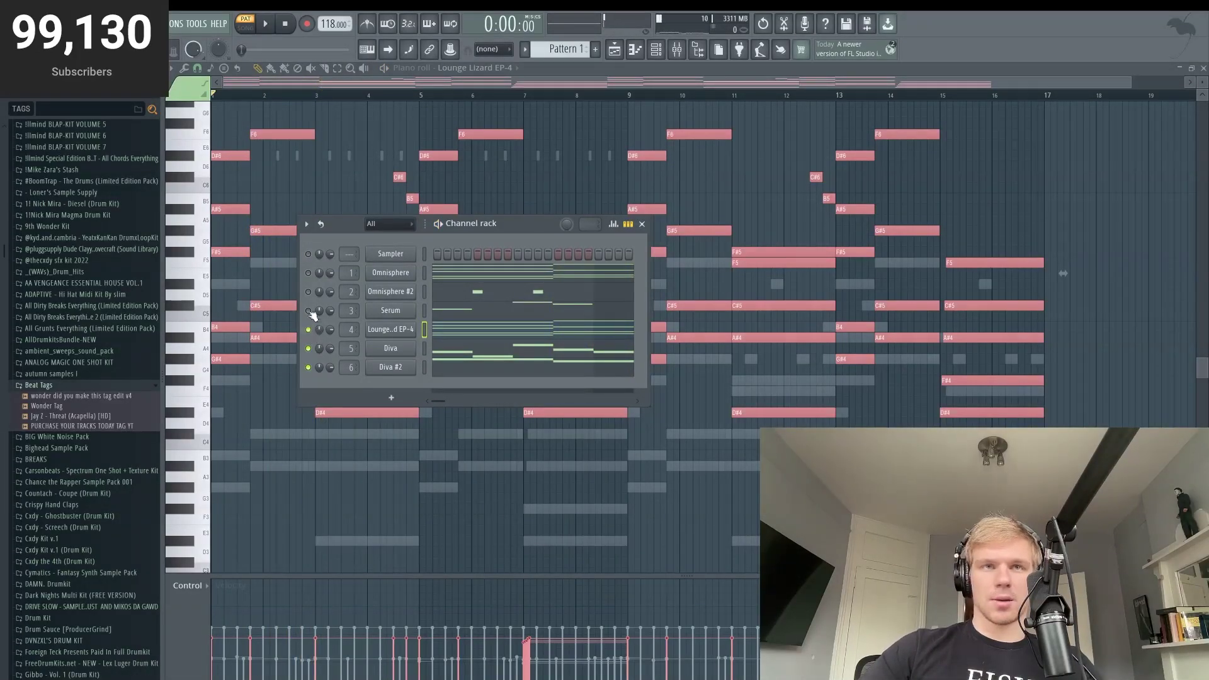
click(308, 291)
drag(530, 227, 497, 198)
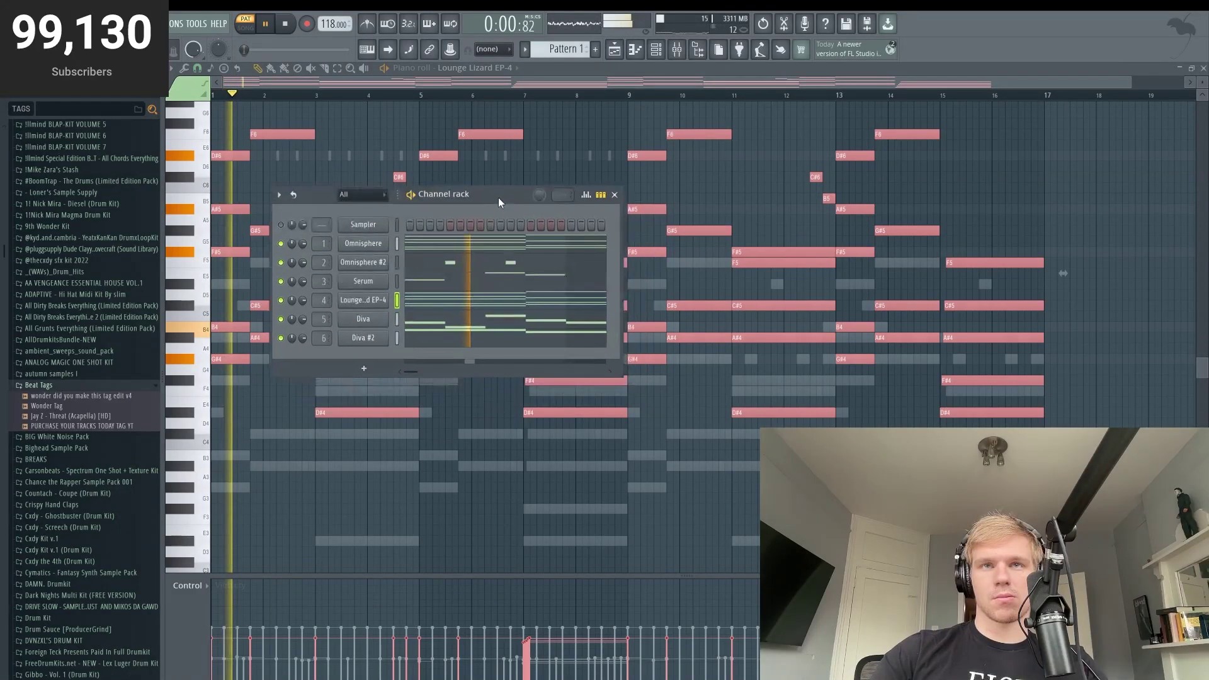
drag(609, 280, 927, 284)
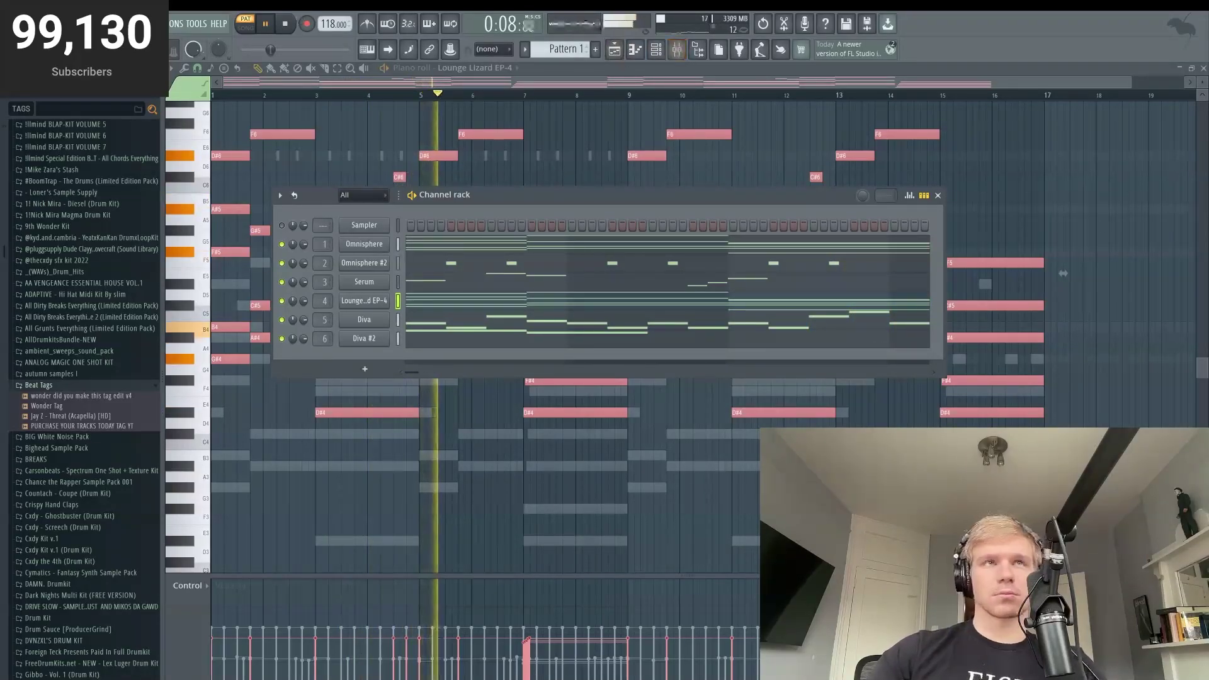
Step: Add a Trilian channel and lay out its bassline of G#3, A#3, D#3 and D#4 notes across the pattern
key(space)
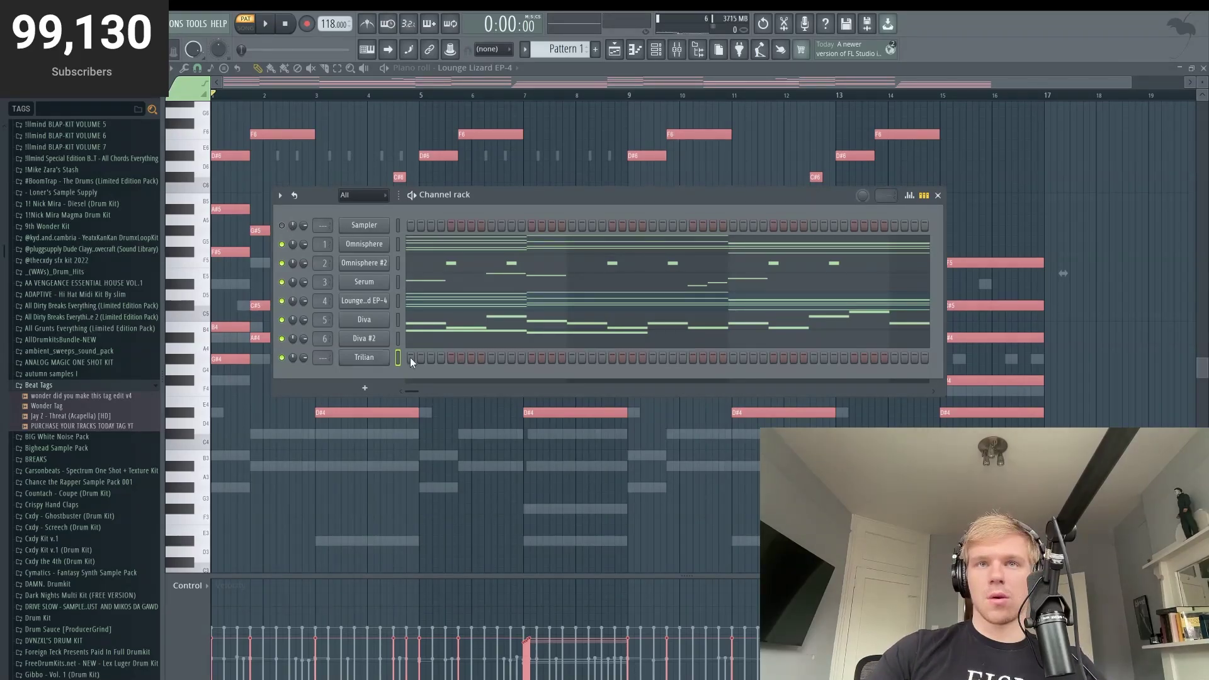
key(F7)
key(space)
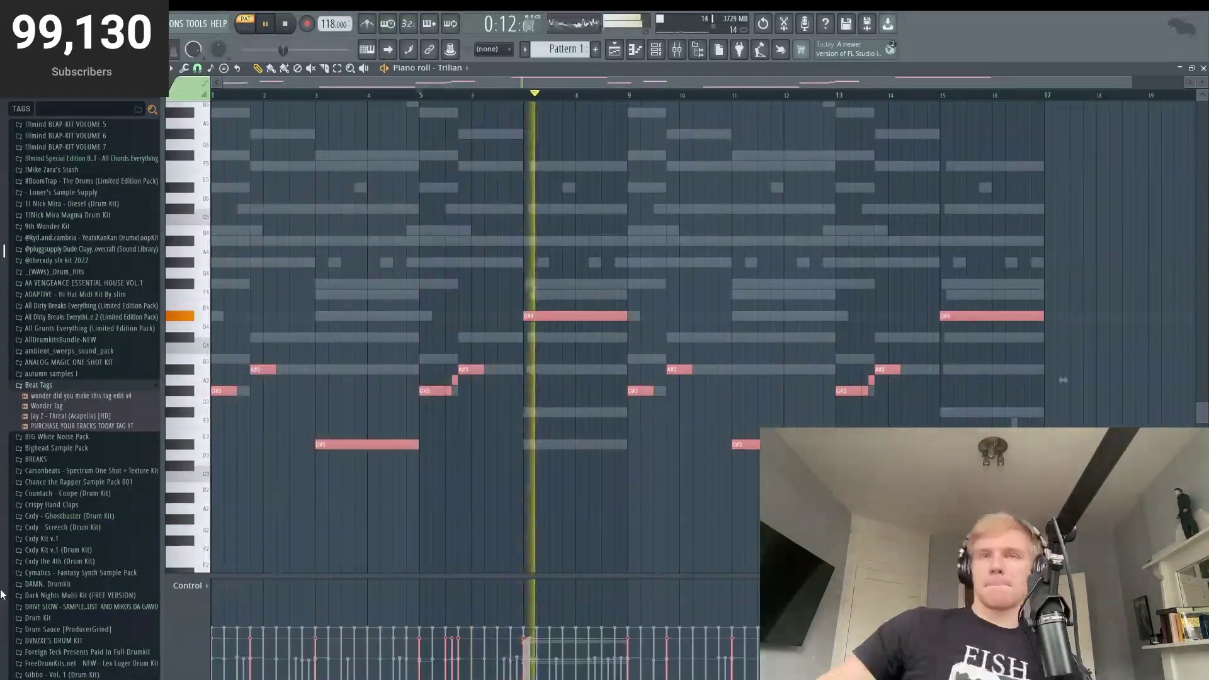
key(space)
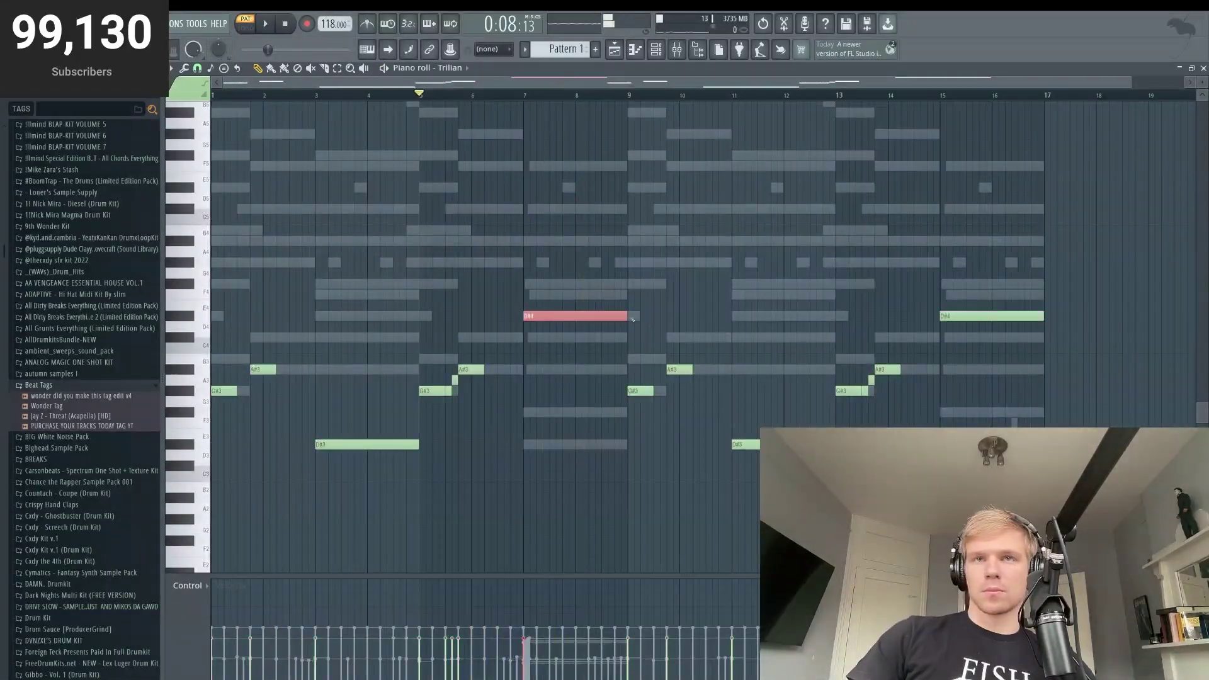
Step: Shorten Trilian's D#4 note at bar 7 and add short G#4, A#4 and G#4 fill notes in bar 8
drag(630, 318, 591, 319)
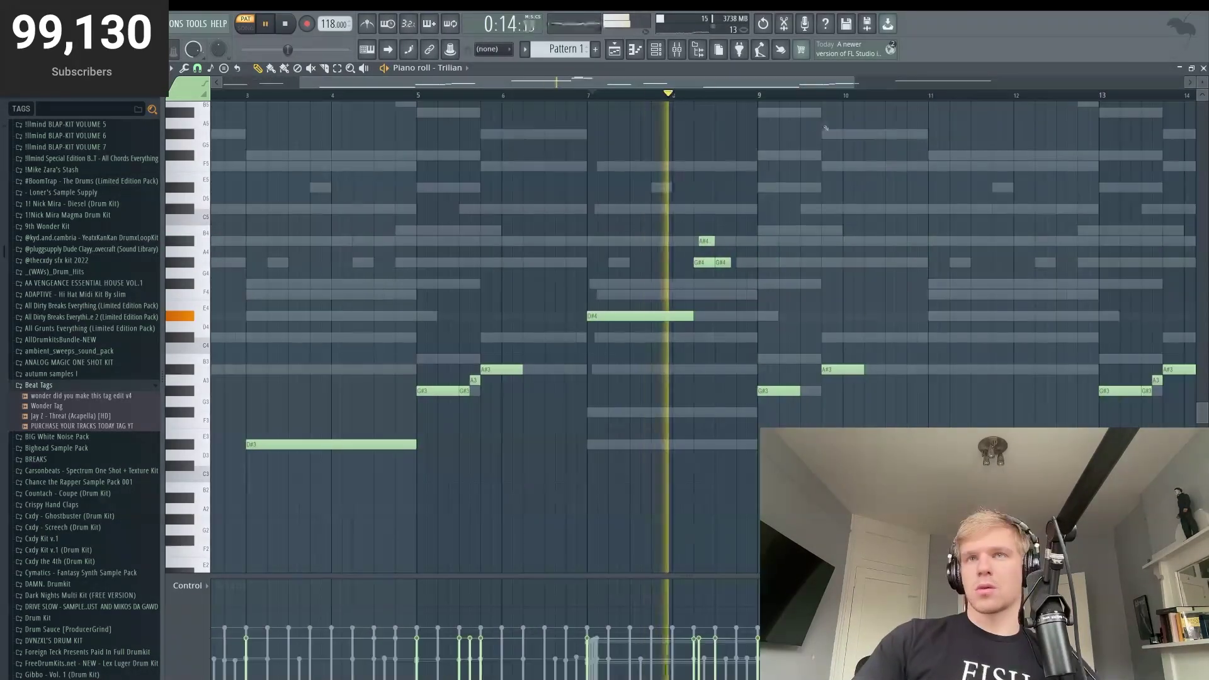
click(724, 262)
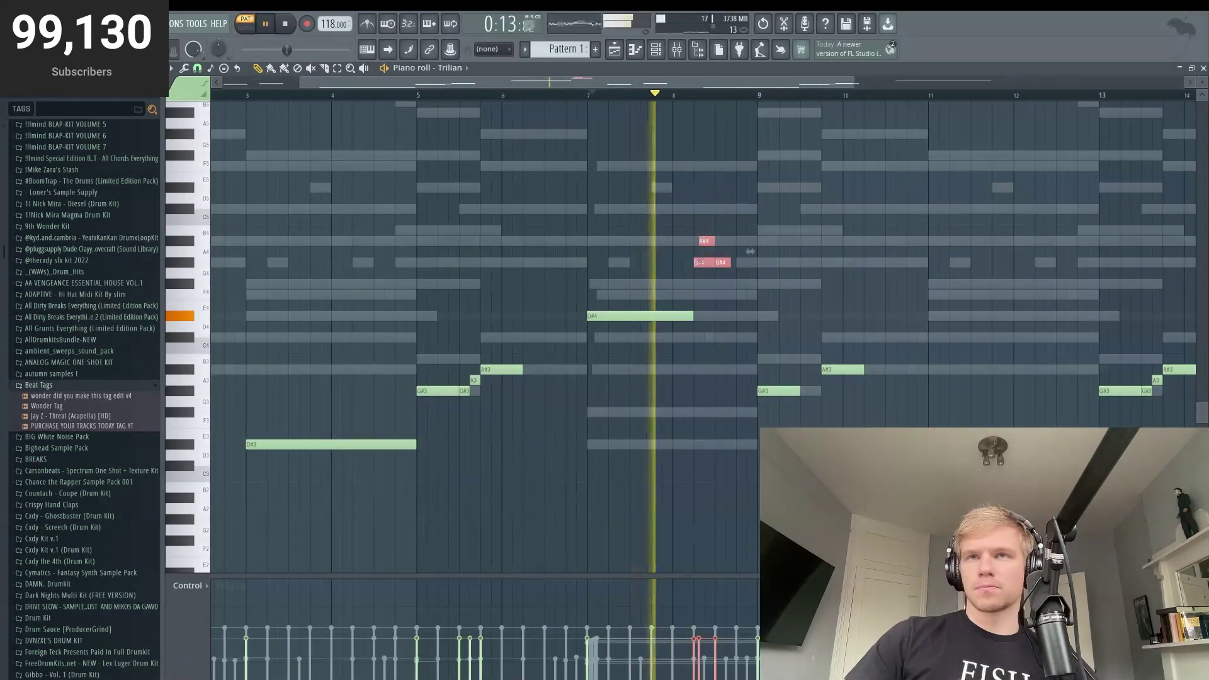
drag(728, 262, 715, 262)
scroll(600, 269, right, 2)
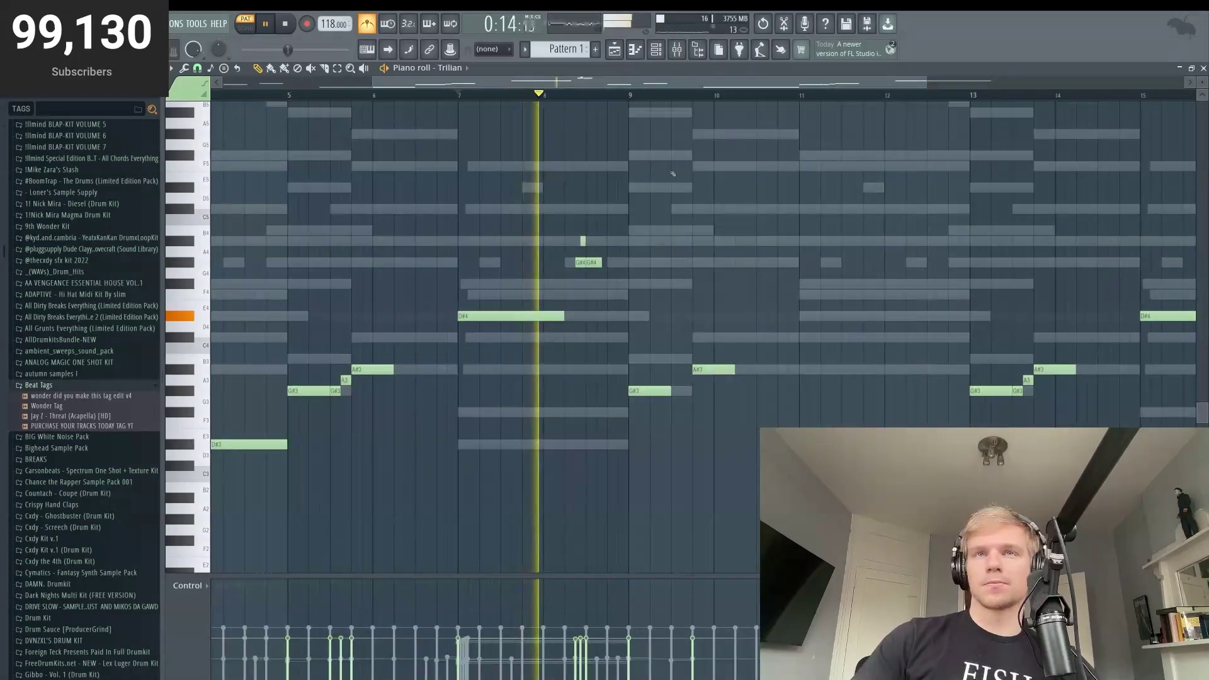
click(600, 263)
key(space)
key(space)
Step: Finish the bar 8 bass fill with short C#4 and D#4 notes leading into bar 9
mouse_move(602, 441)
mouse_down()
mouse_move(620, 408)
mouse_move(613, 338)
mouse_up()
key(space)
key(space)
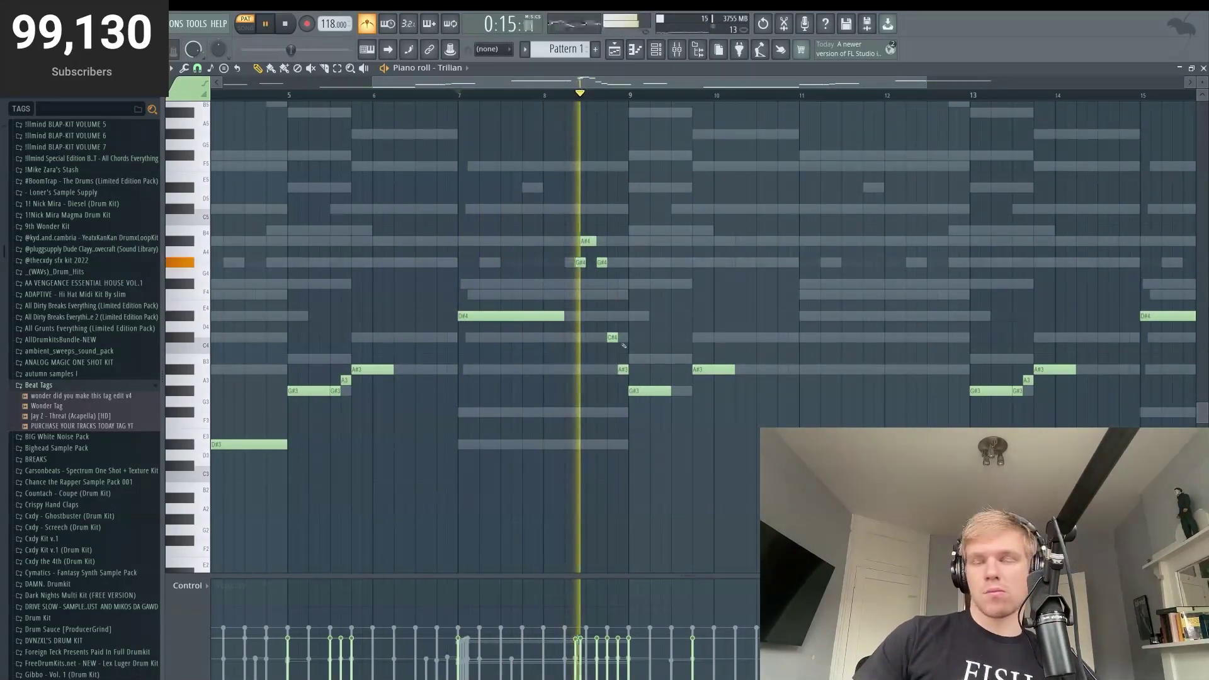
key(space)
click(622, 359)
key(space)
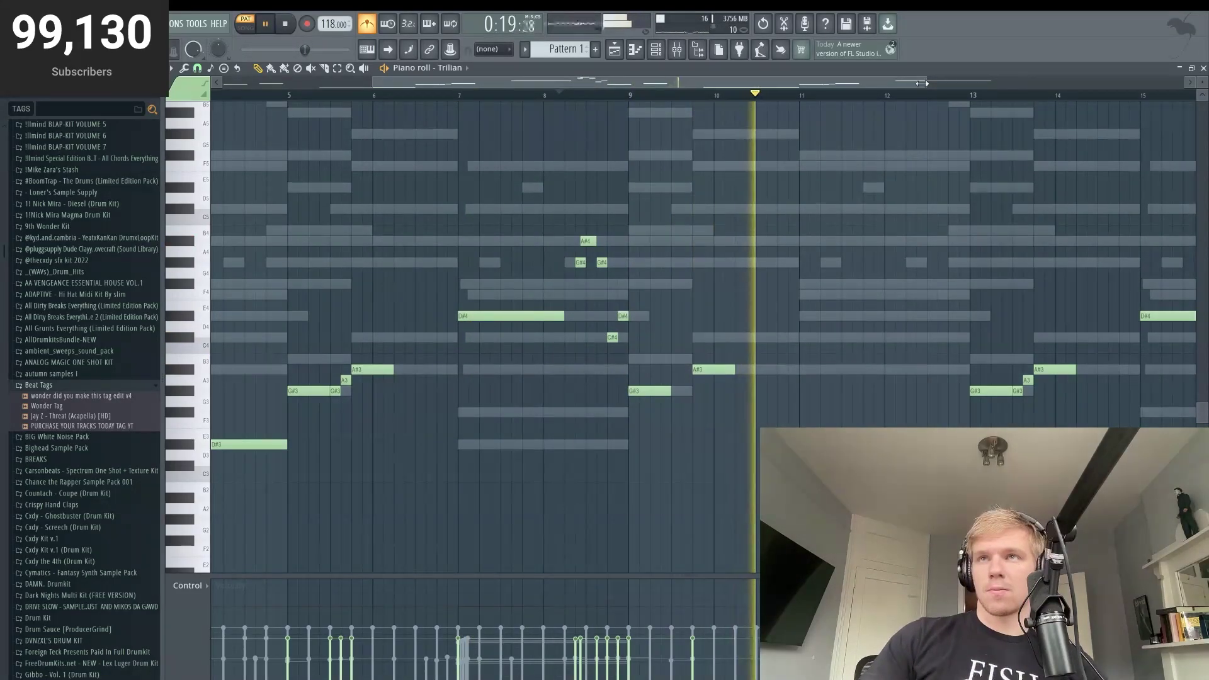
Step: Add a high Trilian fill of C#5, G#5 and F5 notes in bar 14
scroll(926, 82, down, 2)
click(929, 134)
click(951, 167)
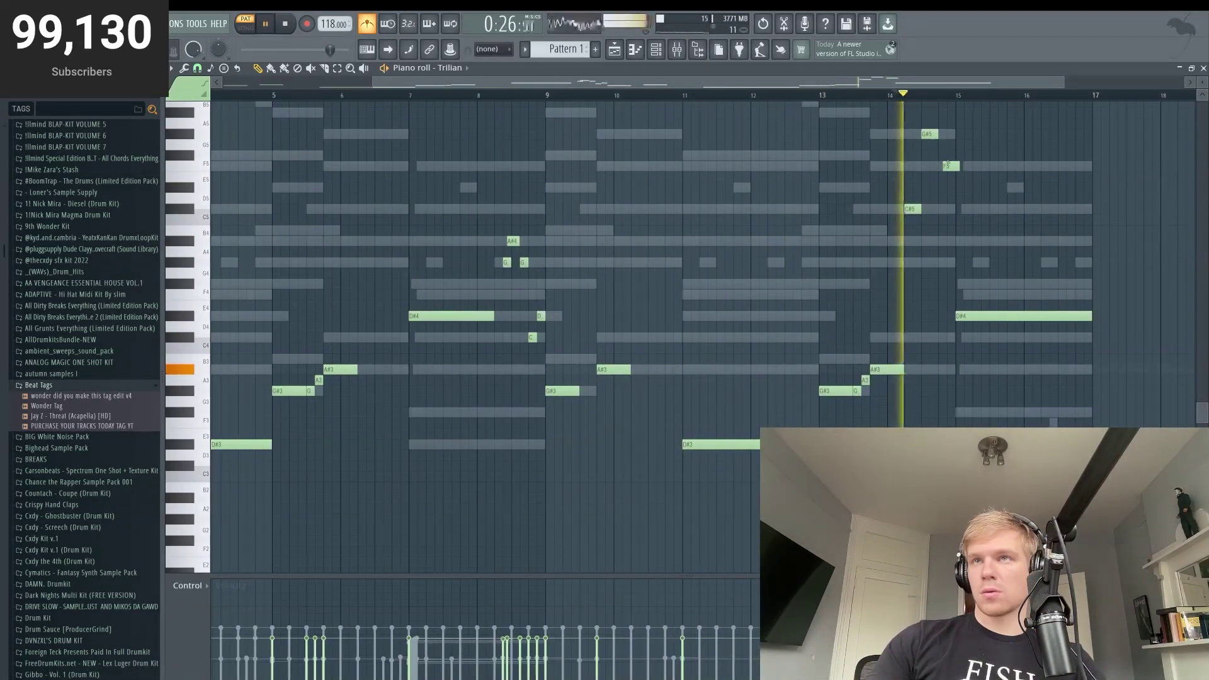
Step: Shorten the bar 15 D#4 bass note to end at bar 16 and fill bar 16 with two D#4 notes and a short F#3
drag(1090, 315, 1023, 315)
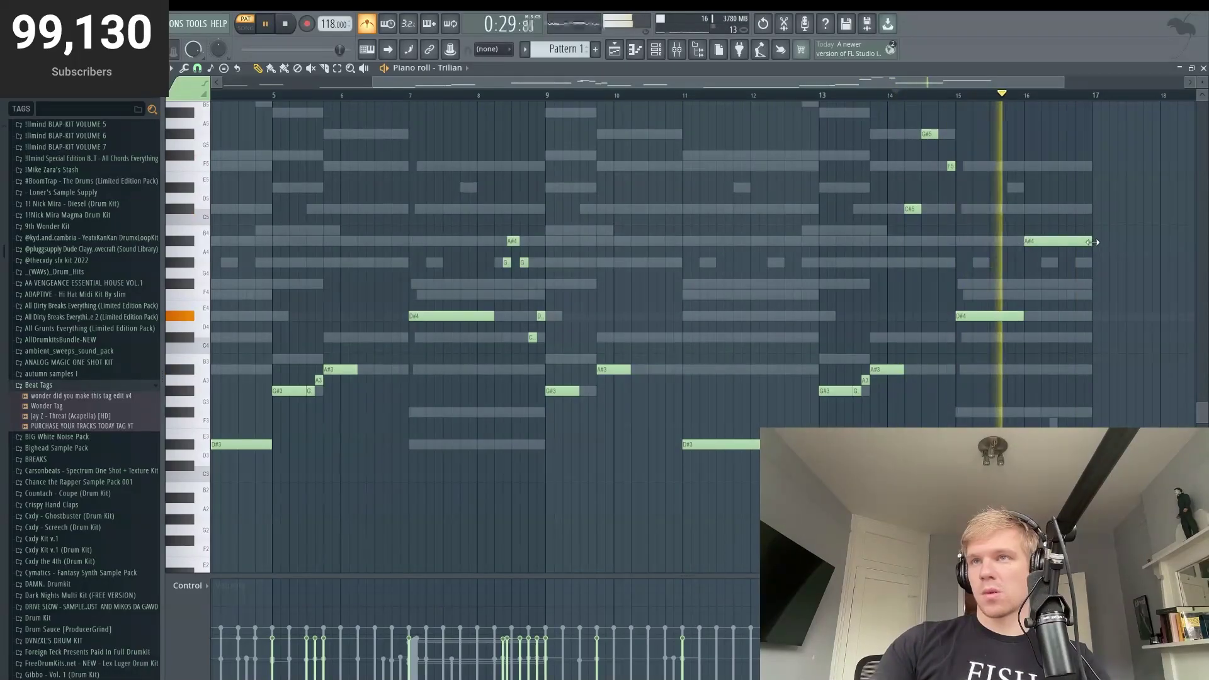
click(1032, 337)
click(1058, 338)
key(space)
key(space)
mouse_move(1075, 346)
mouse_down()
mouse_move(1020, 331)
mouse_move(1056, 316)
mouse_up()
click(1078, 412)
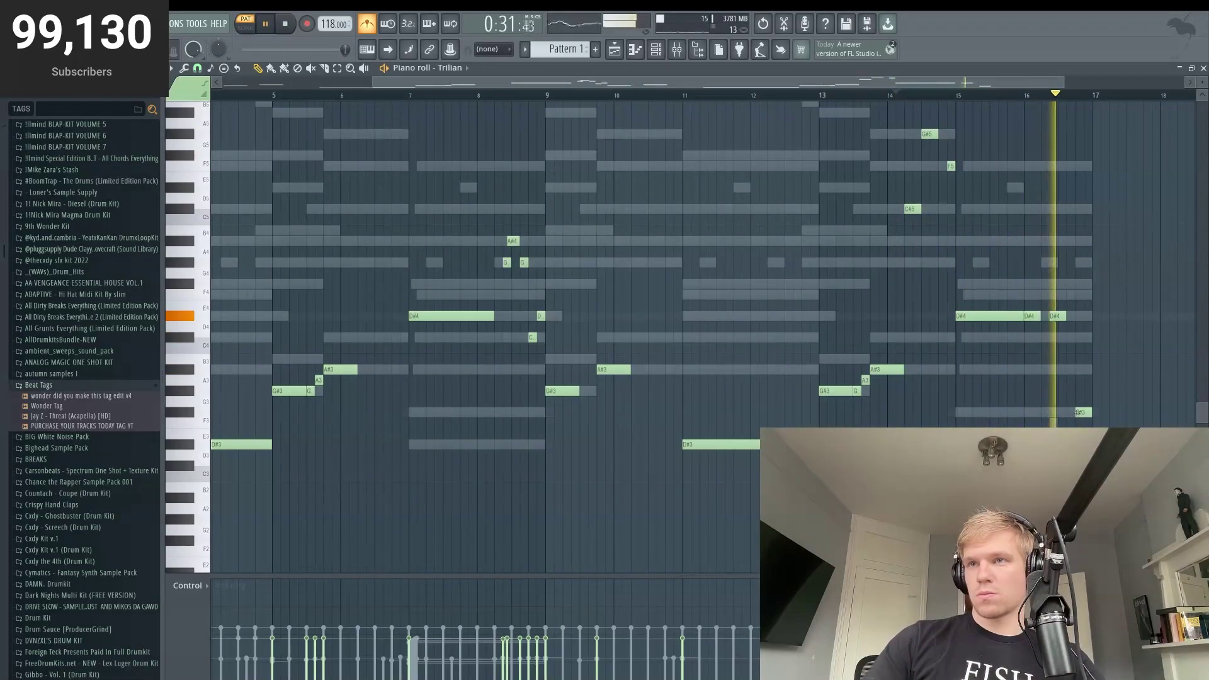
key(space)
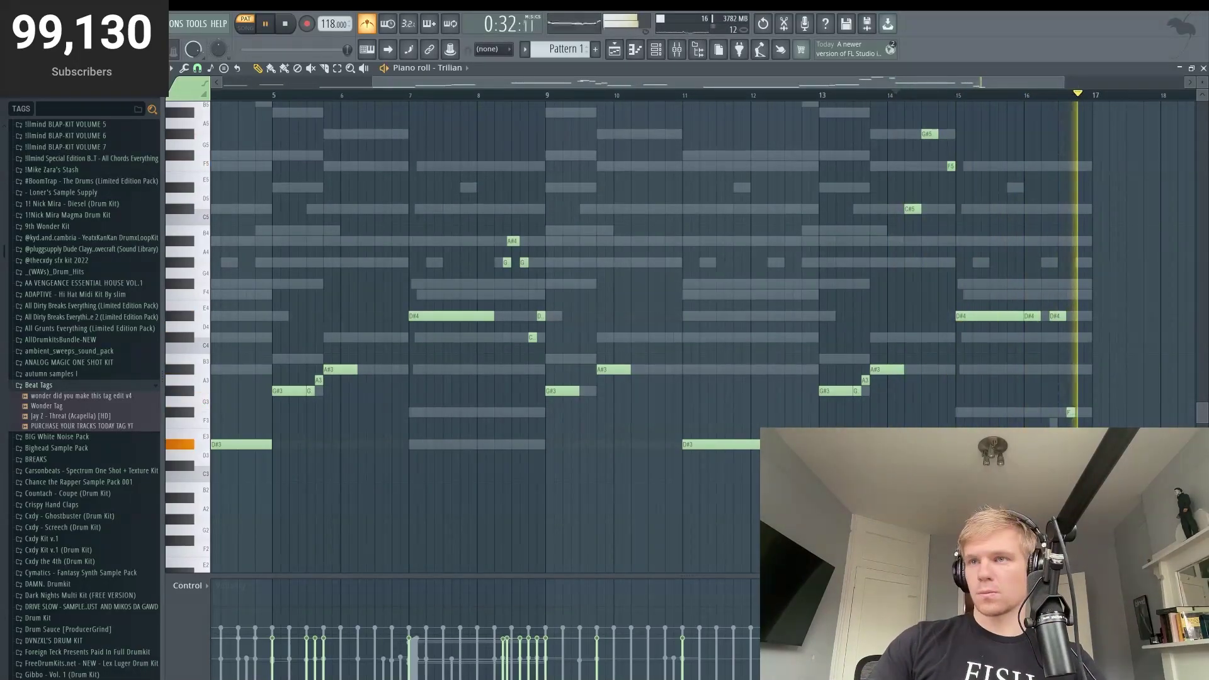
Step: Solo the Trilian channel and play its bassline while viewing the notes in the piano roll
click(656, 49)
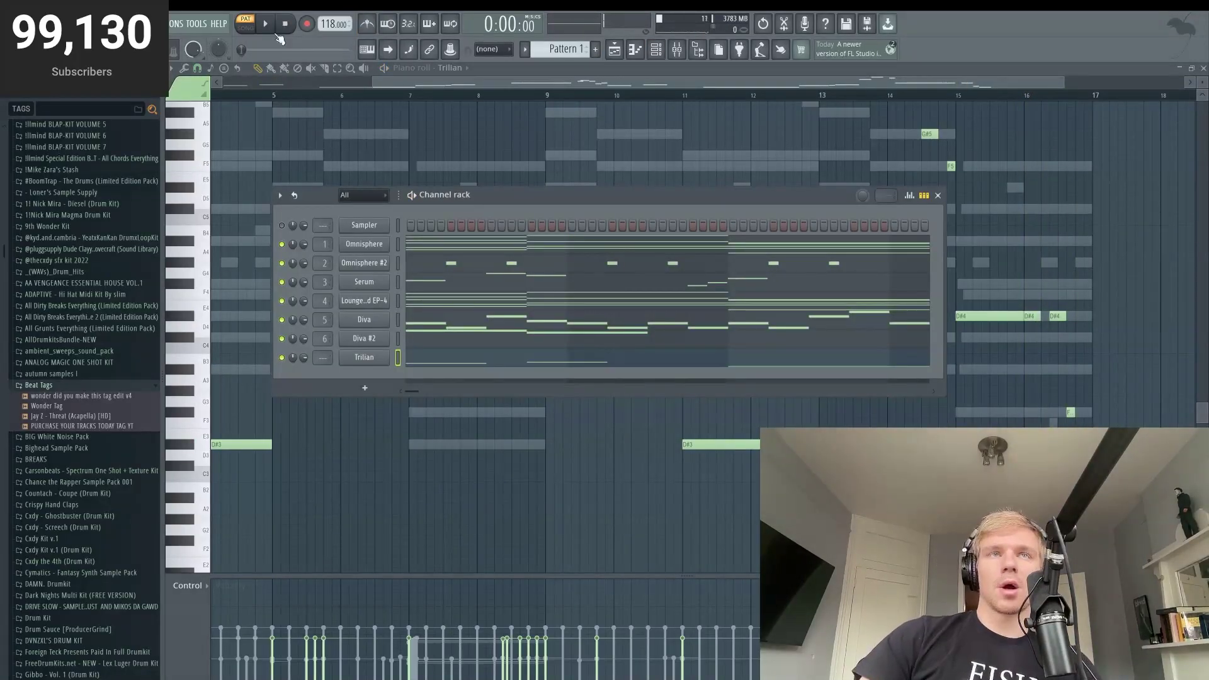
right_click(282, 357)
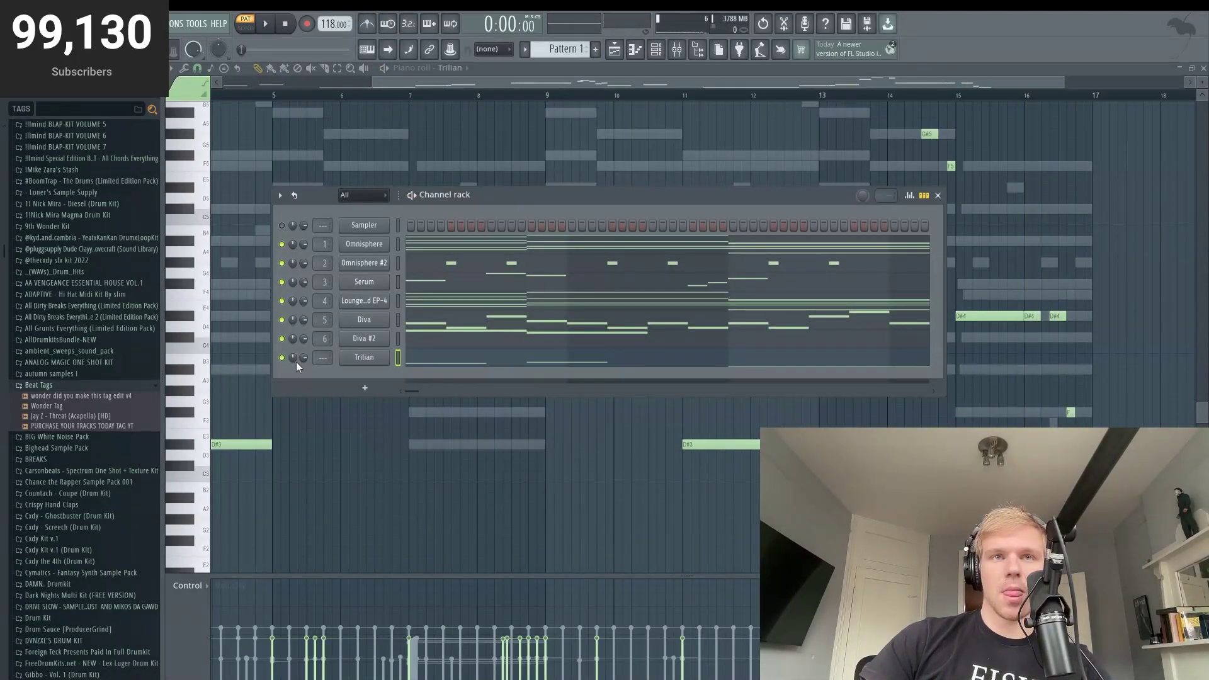
key(space)
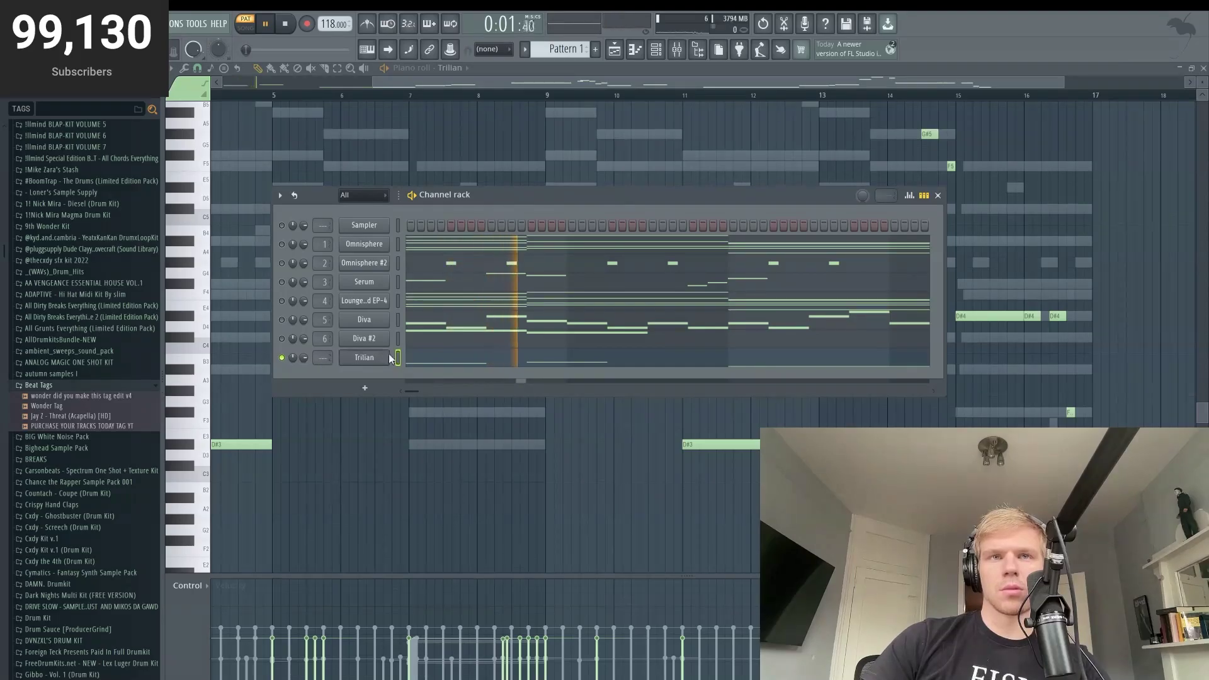
key(F5)
key(F7)
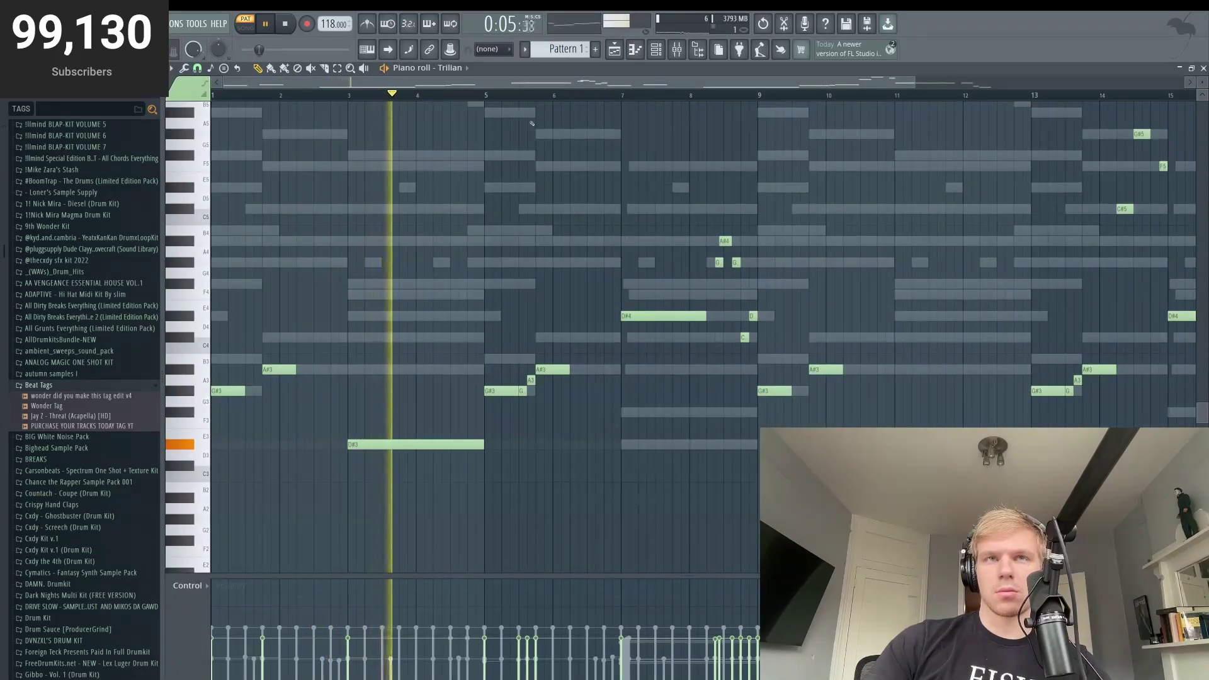
Step: Unmute the six other instrument channels so they play along with Trilian
click(655, 49)
click(281, 244)
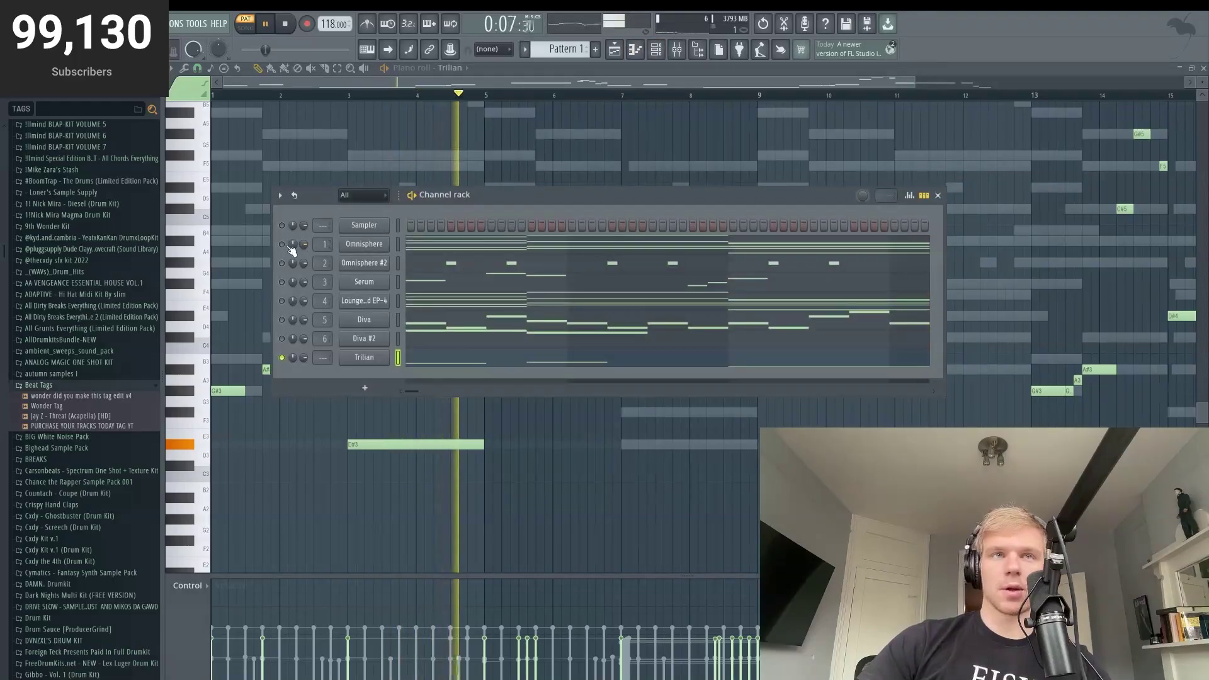
click(282, 263)
click(281, 282)
click(282, 300)
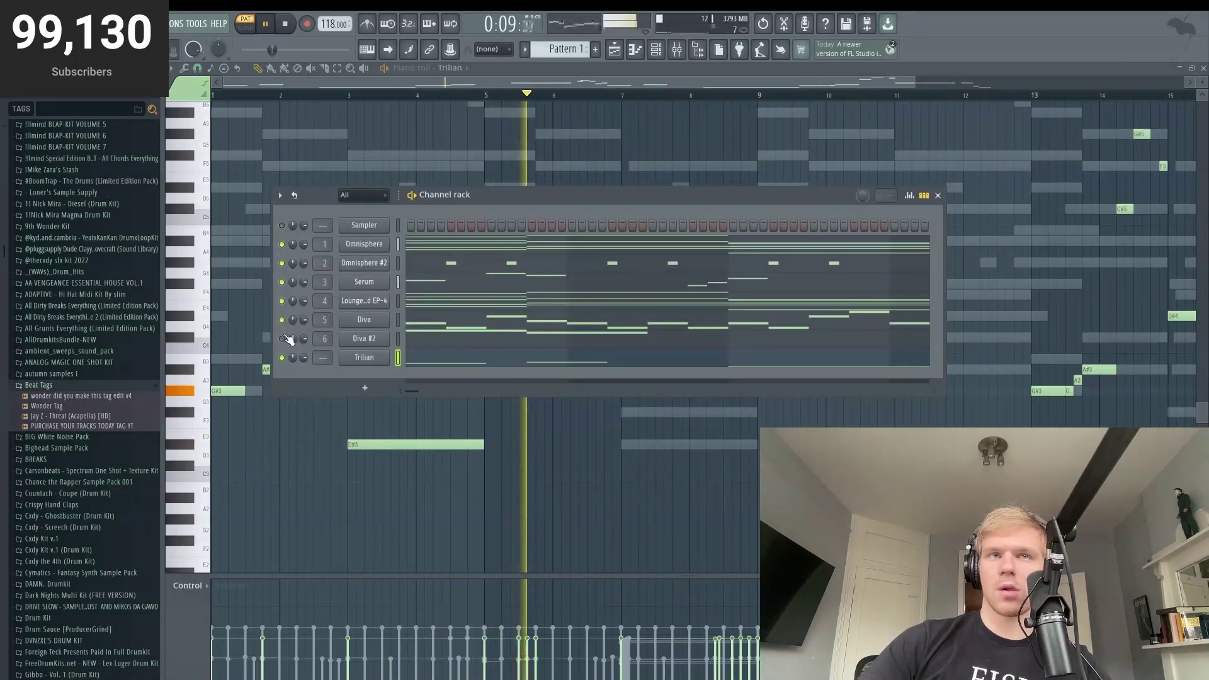
click(281, 319)
click(282, 339)
key(F7)
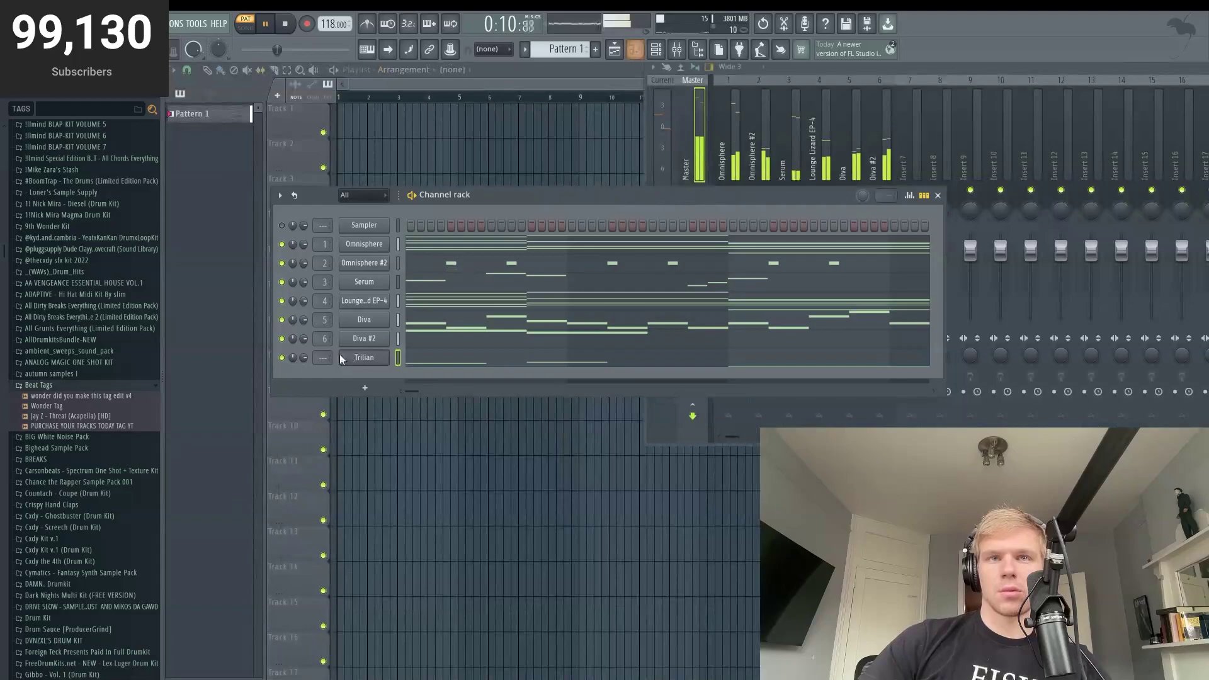
Step: Show the whole Trilian bassline in the piano roll, select all its notes and raise their velocities
click(410, 358)
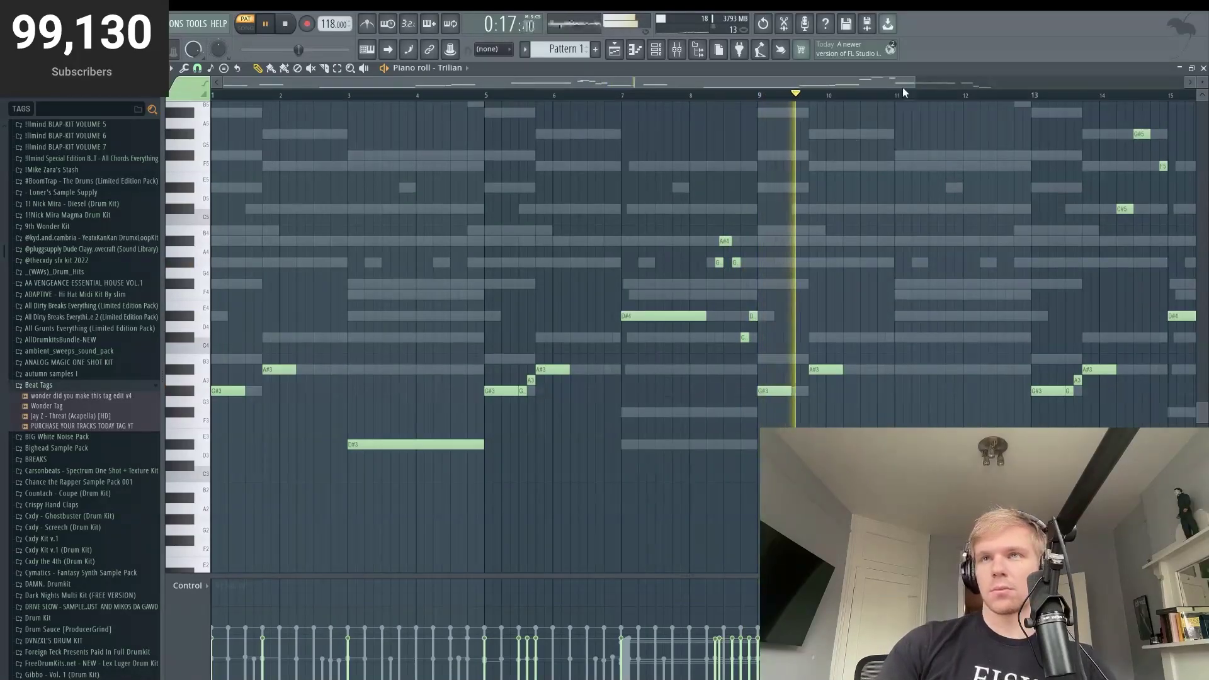
drag(909, 81, 1095, 82)
key(ctrl+a)
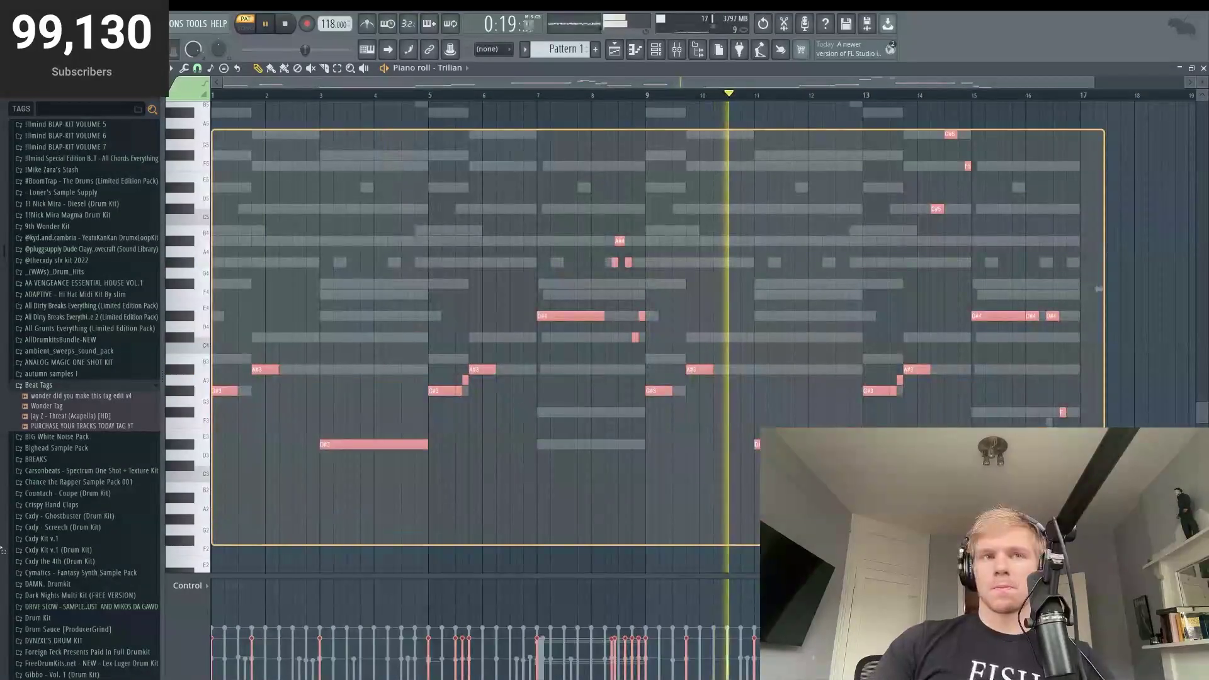
click(477, 439)
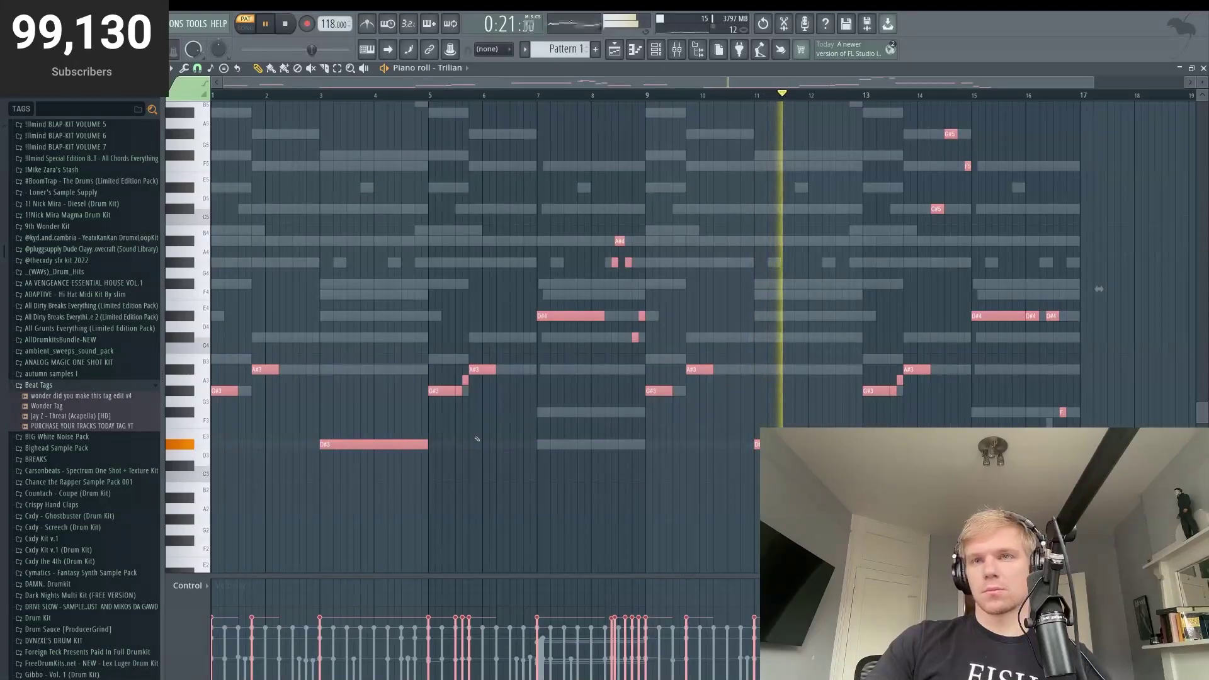
Step: Add another Serum channel below Trilian and open its piano roll with the pattern playing
click(656, 50)
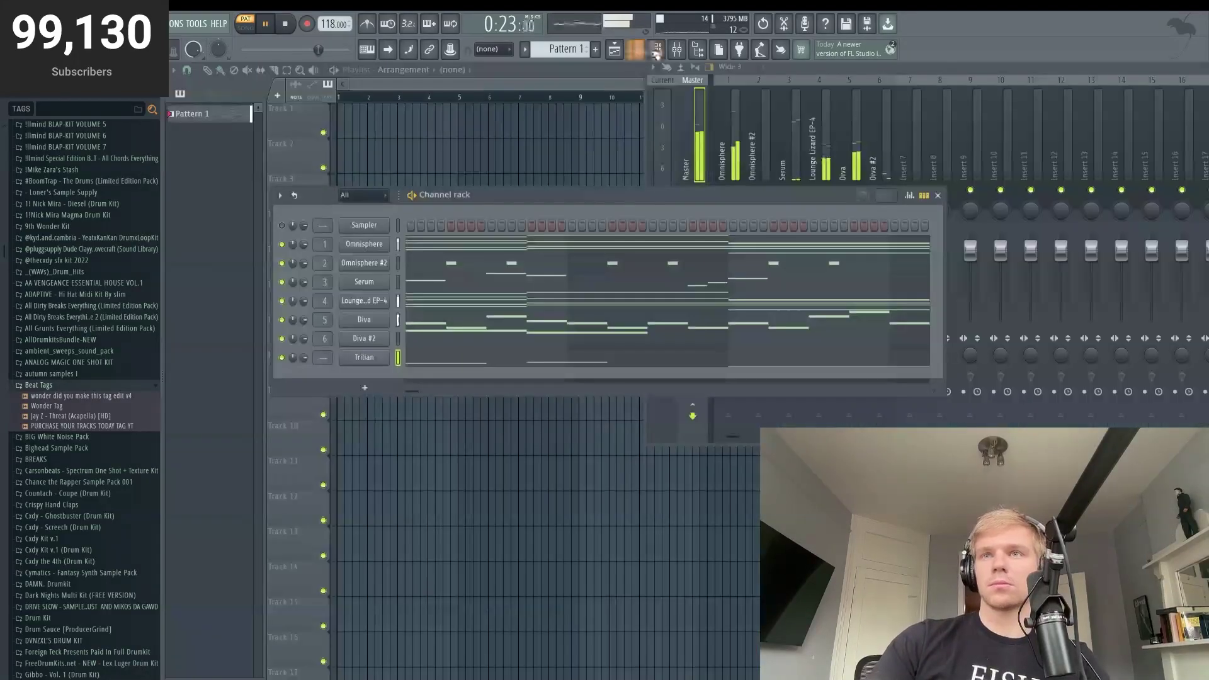
click(656, 50)
click(651, 51)
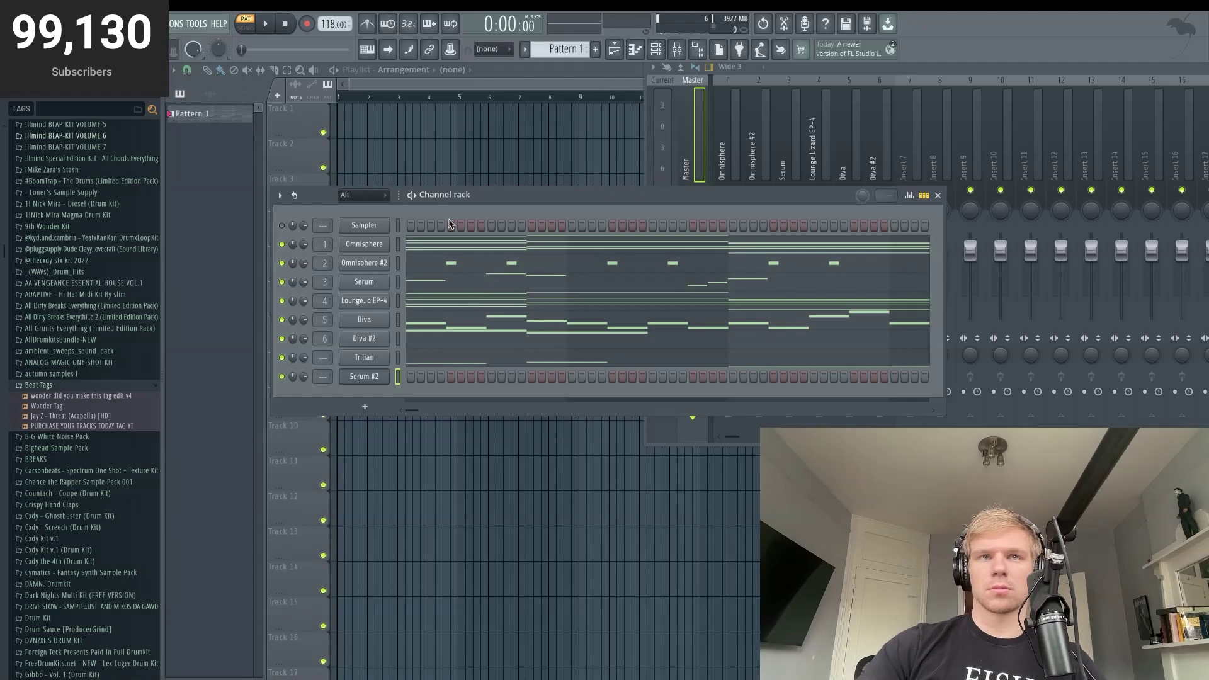
key(F7)
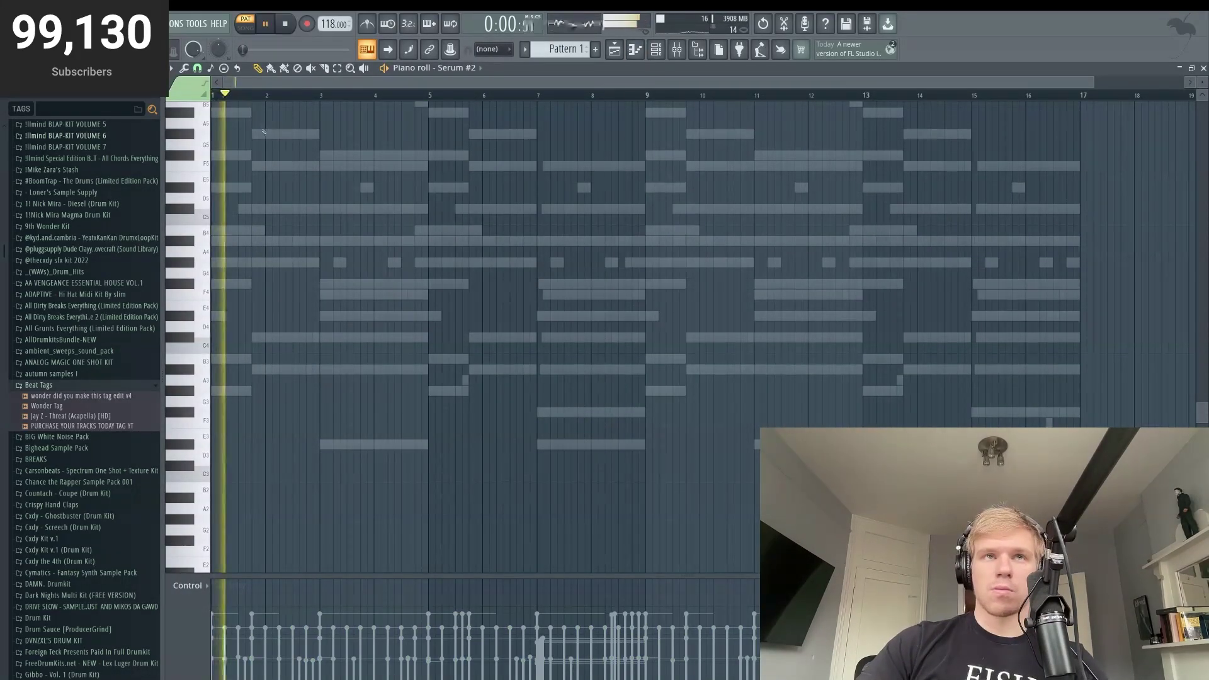
Step: Enter a short six-note run in bar 4 of Serum #2: A#5, F5, F#5, F5, C#5 and A#4
scroll(378, 151, up, 2)
click(405, 144)
key(ctrl+b)
key(space)
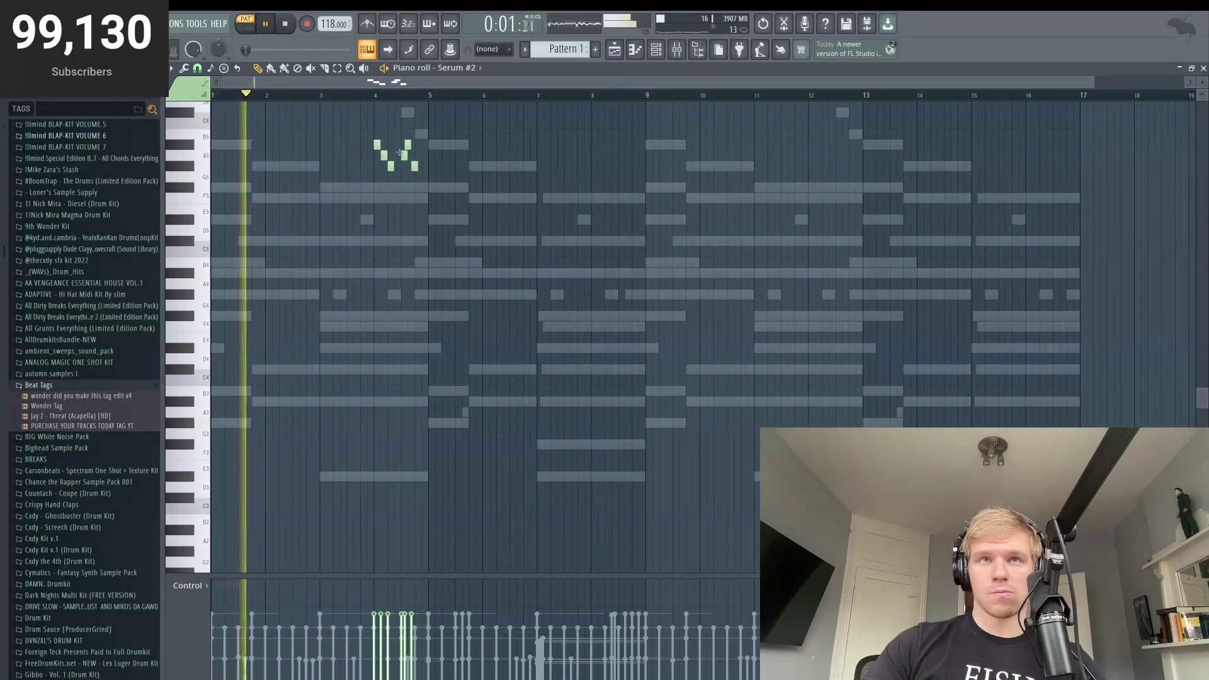
scroll(685, 270, up, 2)
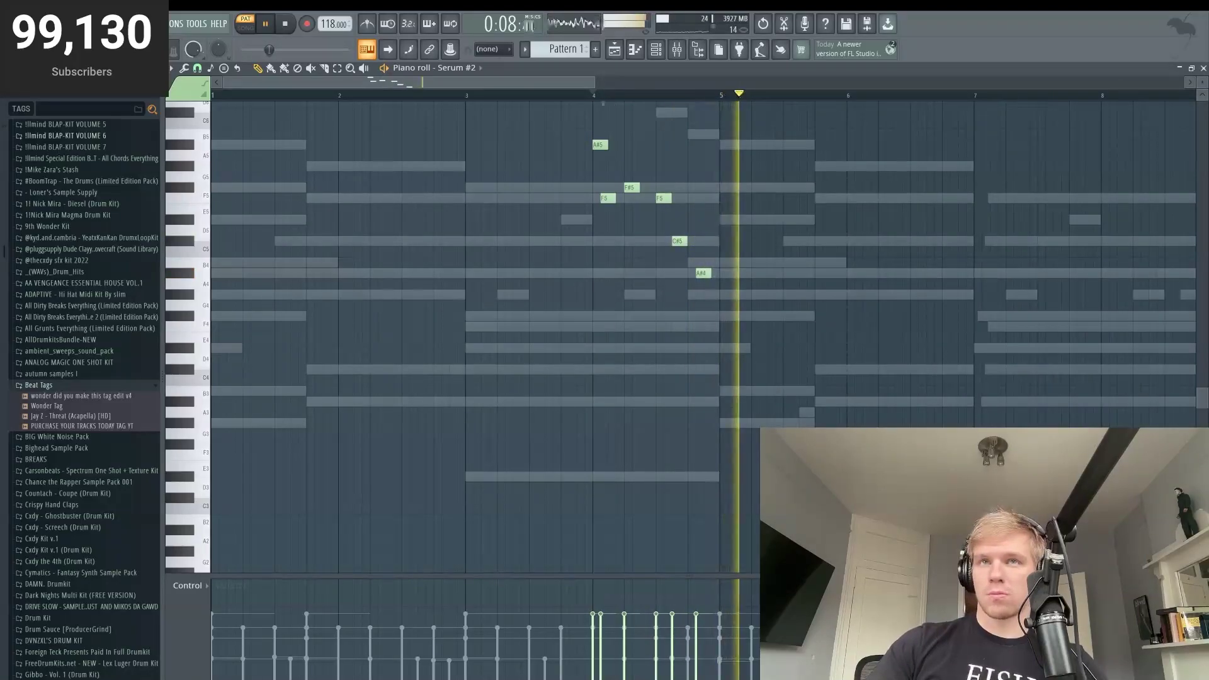
Step: Lengthen the first F5 note of the Serum #2 run and play the pattern back to check it
key(space)
key(F6)
key(space)
key(F6)
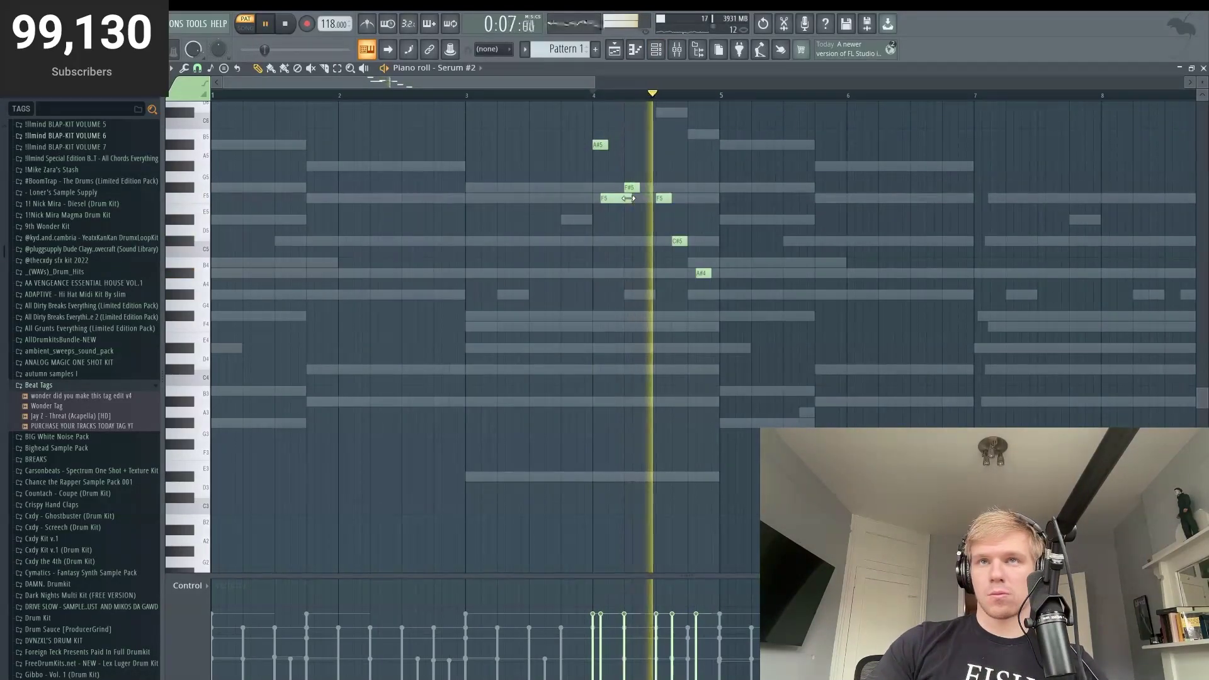
key(F6)
key(space)
key(space)
key(F6)
Step: Repeat the run at bar 12 and add a closing F5, C#5, D5, D#5 phrase from bar 14, holding the D#5 until bar 17
drag(594, 82, 1068, 84)
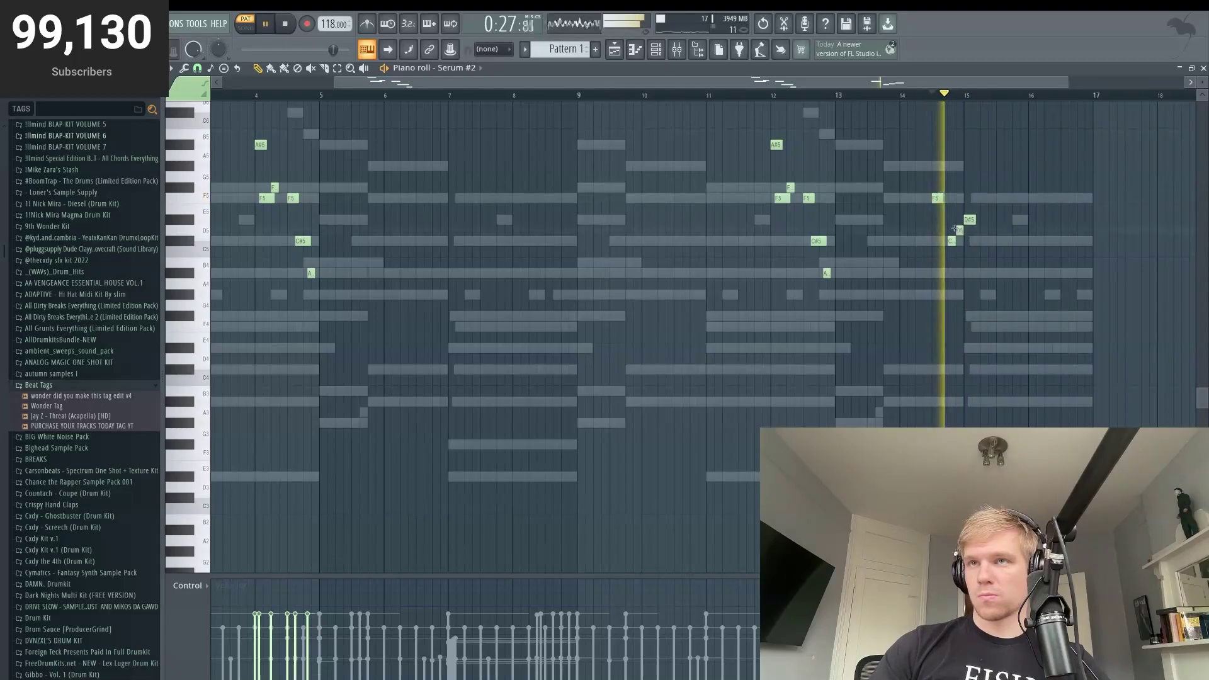
drag(973, 220, 1092, 219)
key(space)
key(F6)
key(space)
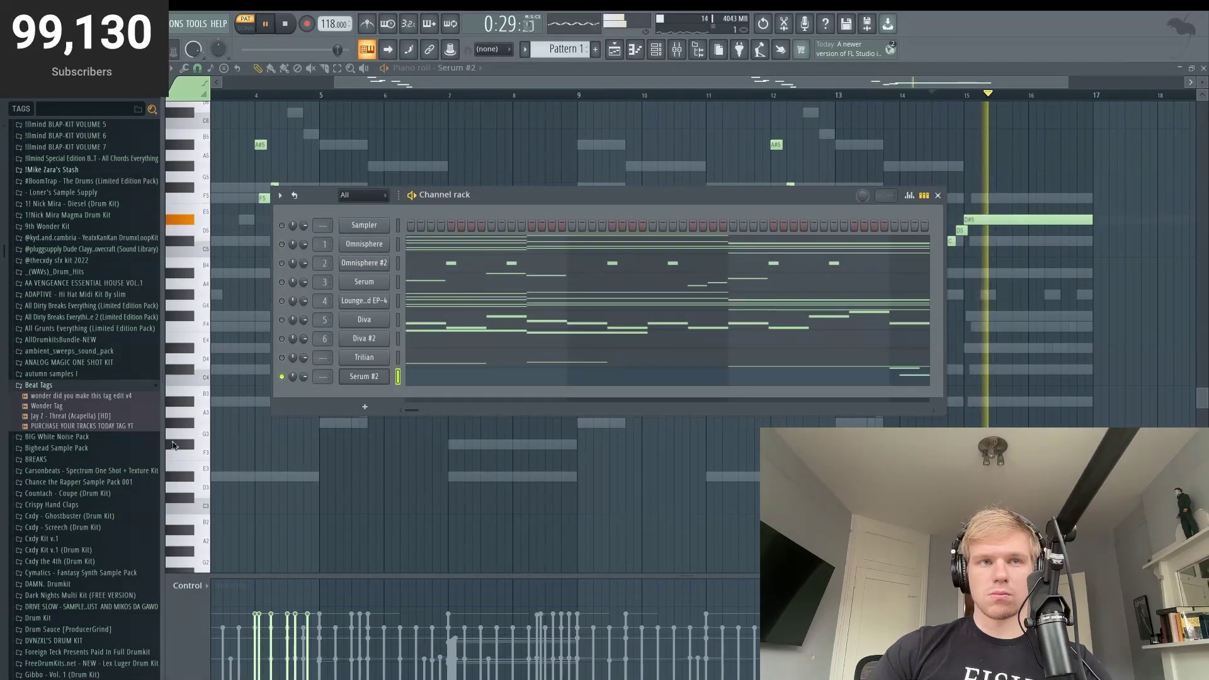
key(F6)
key(space)
key(space)
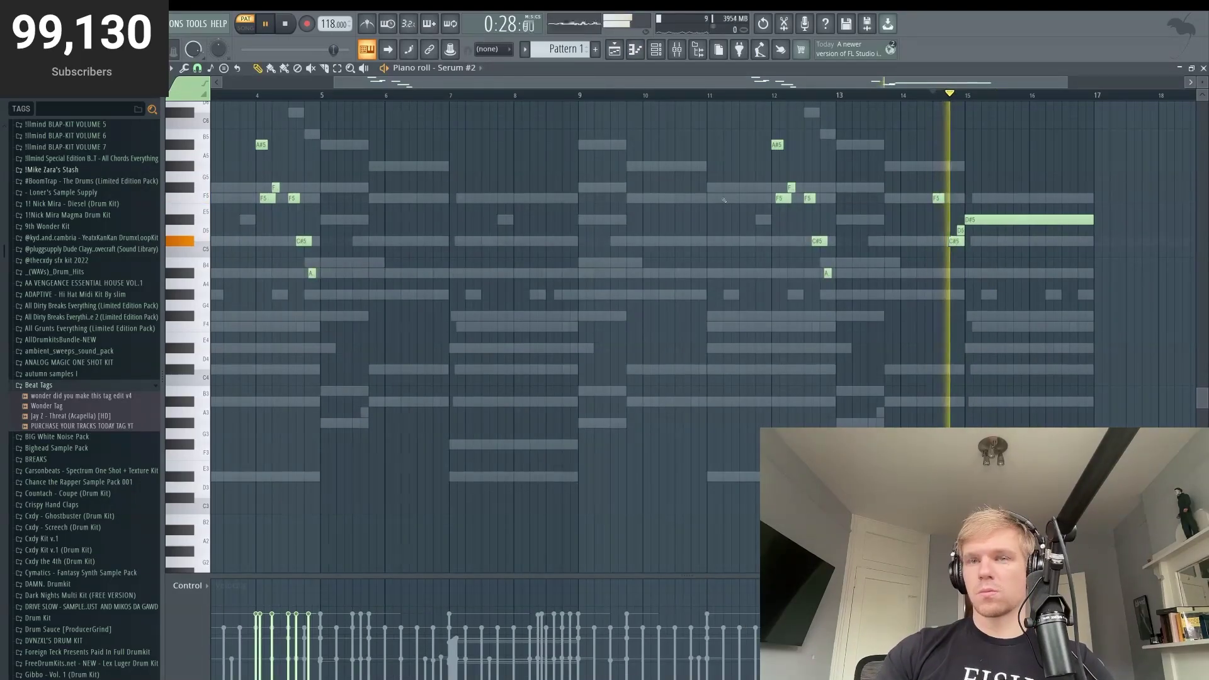
Step: Unmute the seven other instrument channels in the channel rack and play the full pattern with Serum #2
key(F6)
key(space)
key(space)
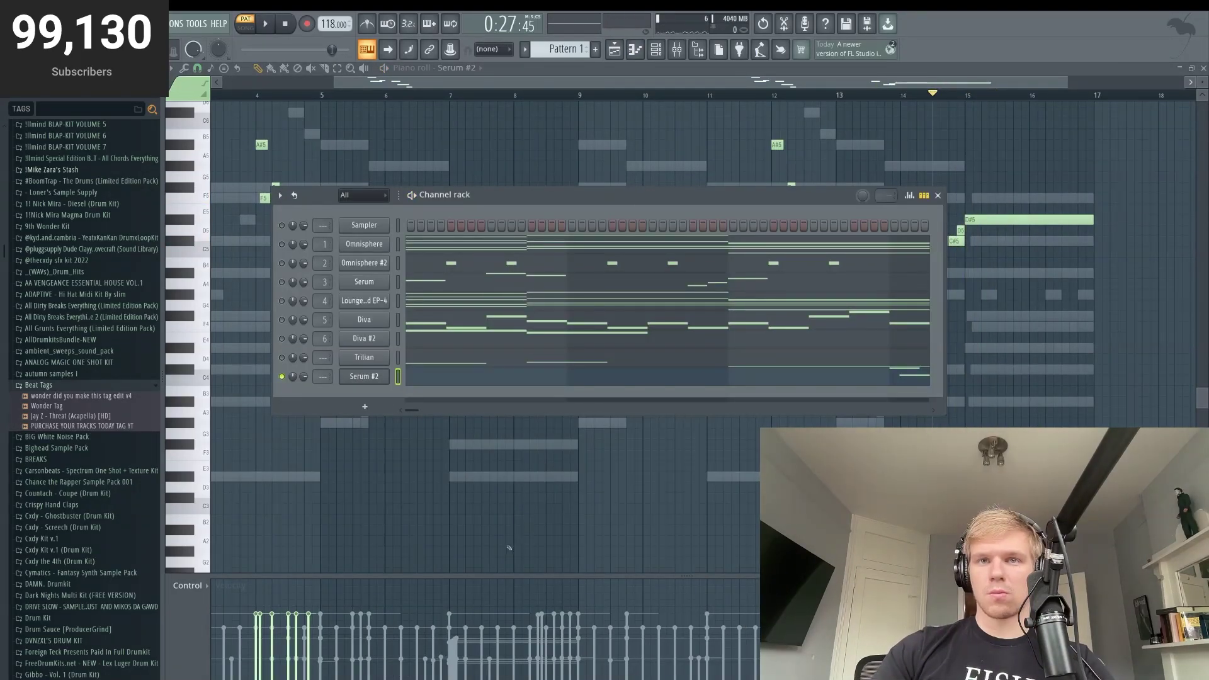
click(282, 300)
click(281, 319)
drag(282, 357, 282, 244)
key(space)
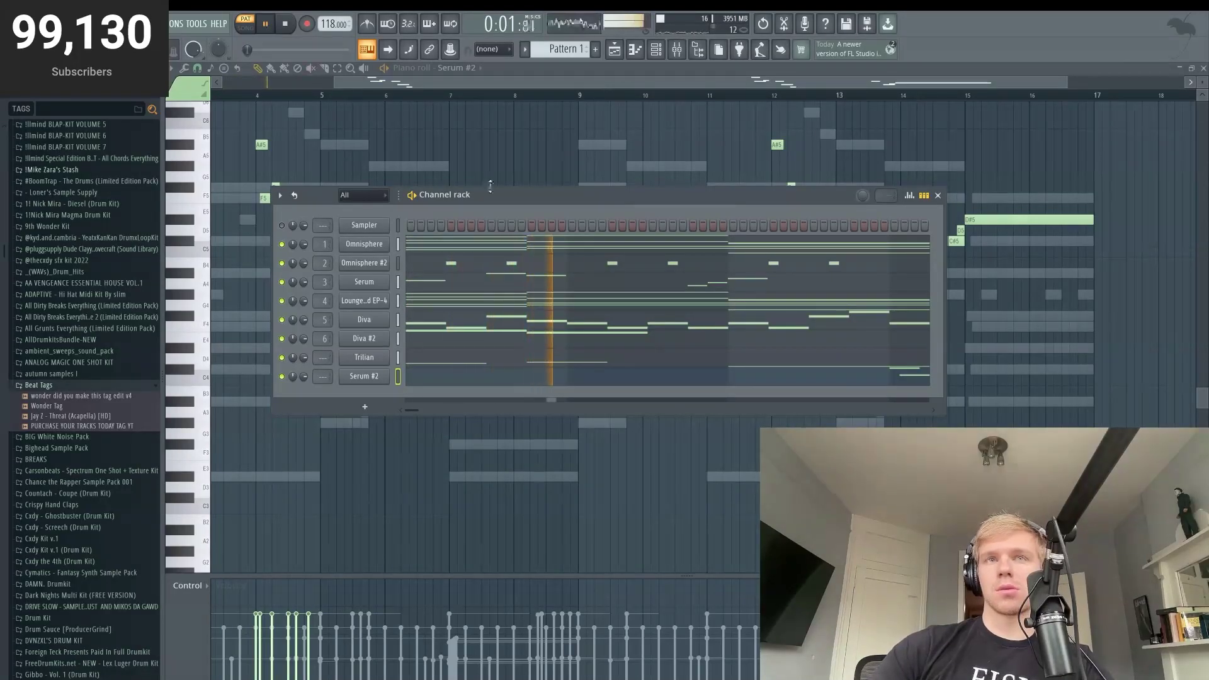
drag(490, 186, 584, 168)
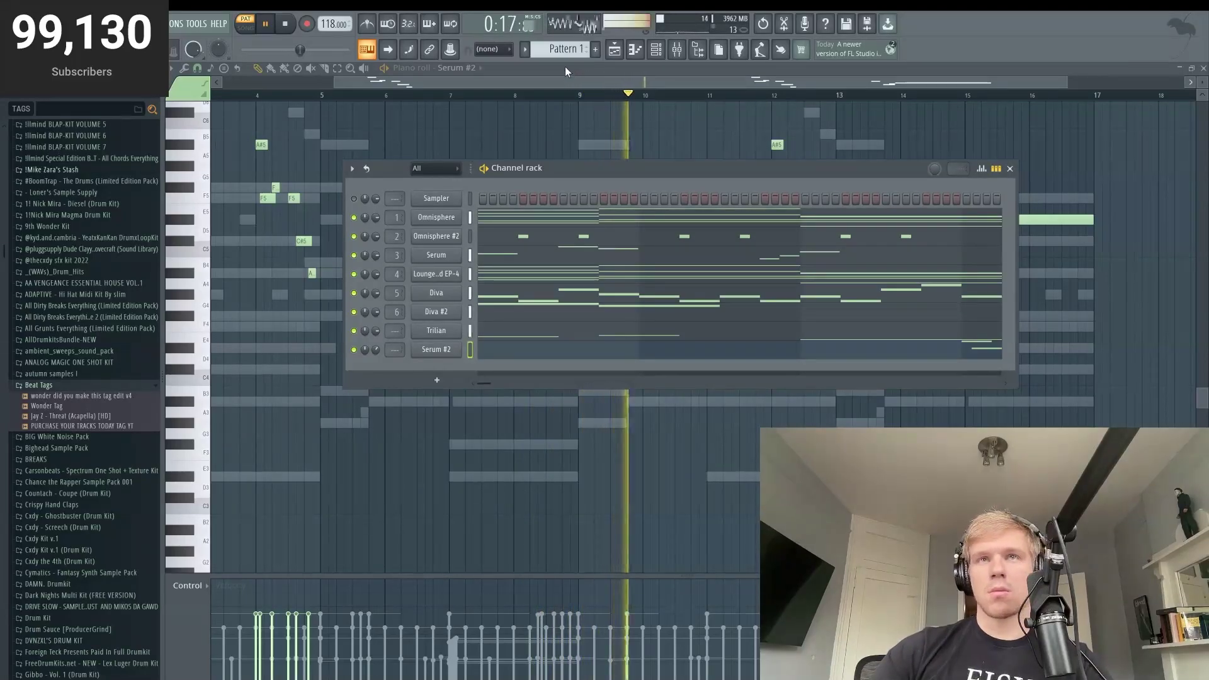
Step: Show the playlist and place the rendered Pattern 1 audio clip at the start of Track 1
click(617, 50)
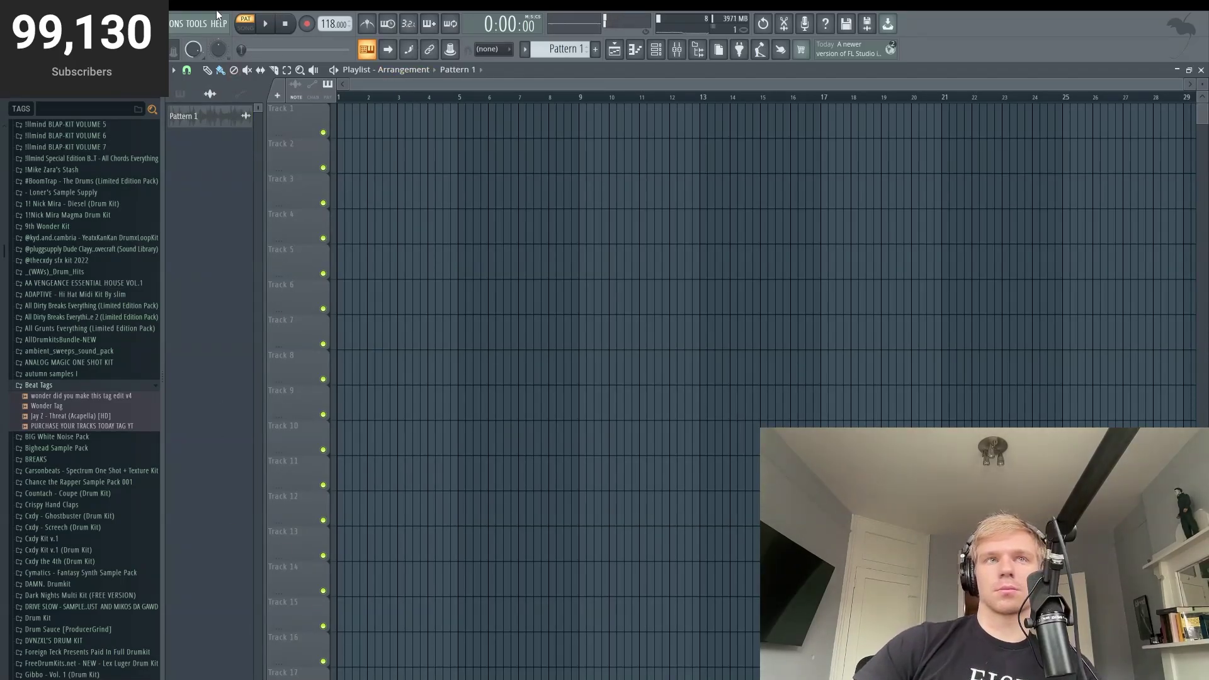
click(363, 130)
key(ctrl+z)
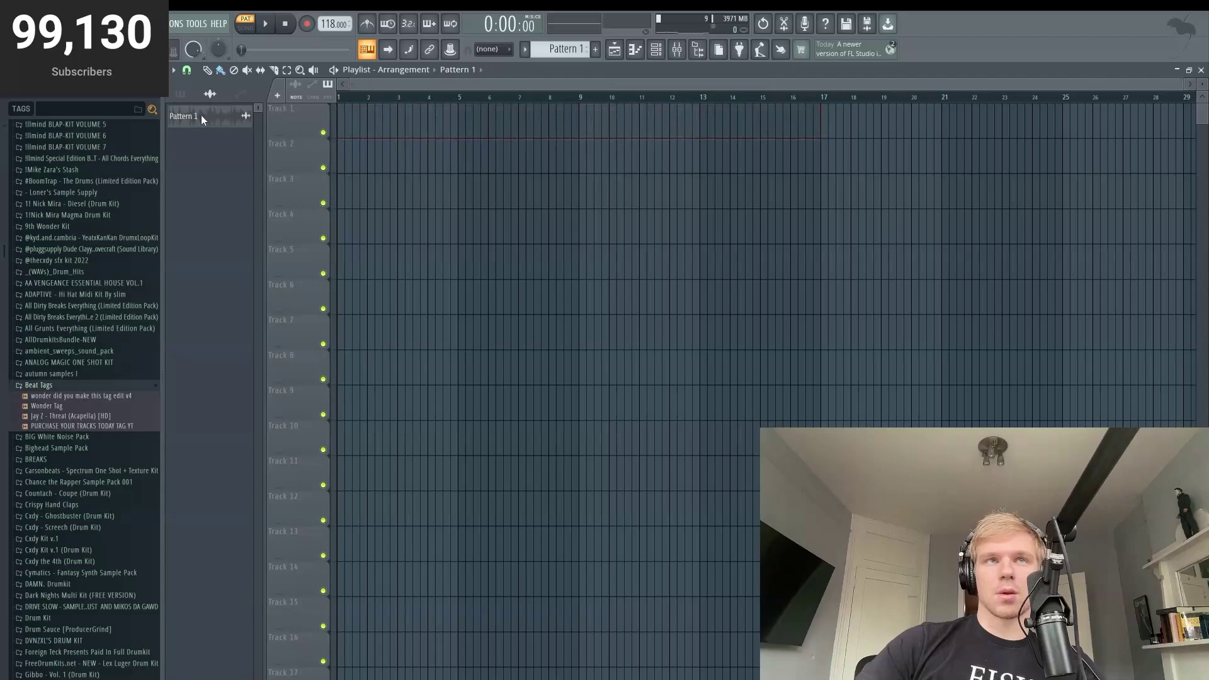
click(364, 113)
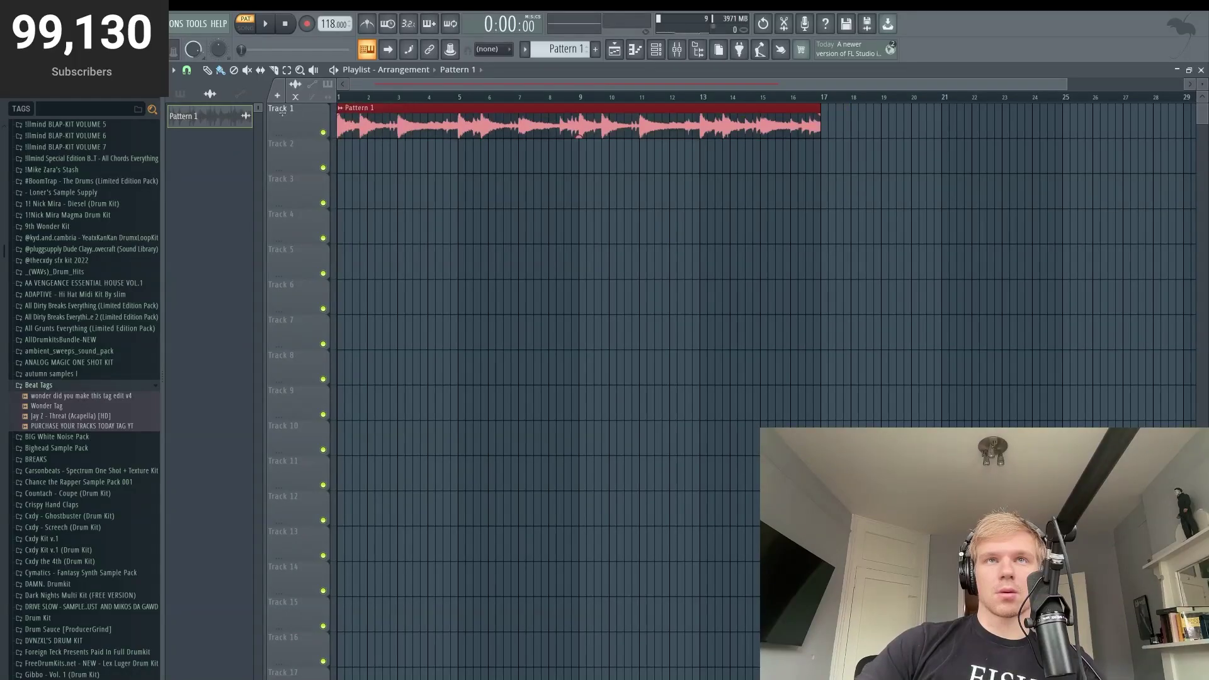
Step: Set the Pattern 1 audio clip's time stretching to Auto, raise its pitch, and set the project tempo to 146 BPM
click(656, 49)
key(space)
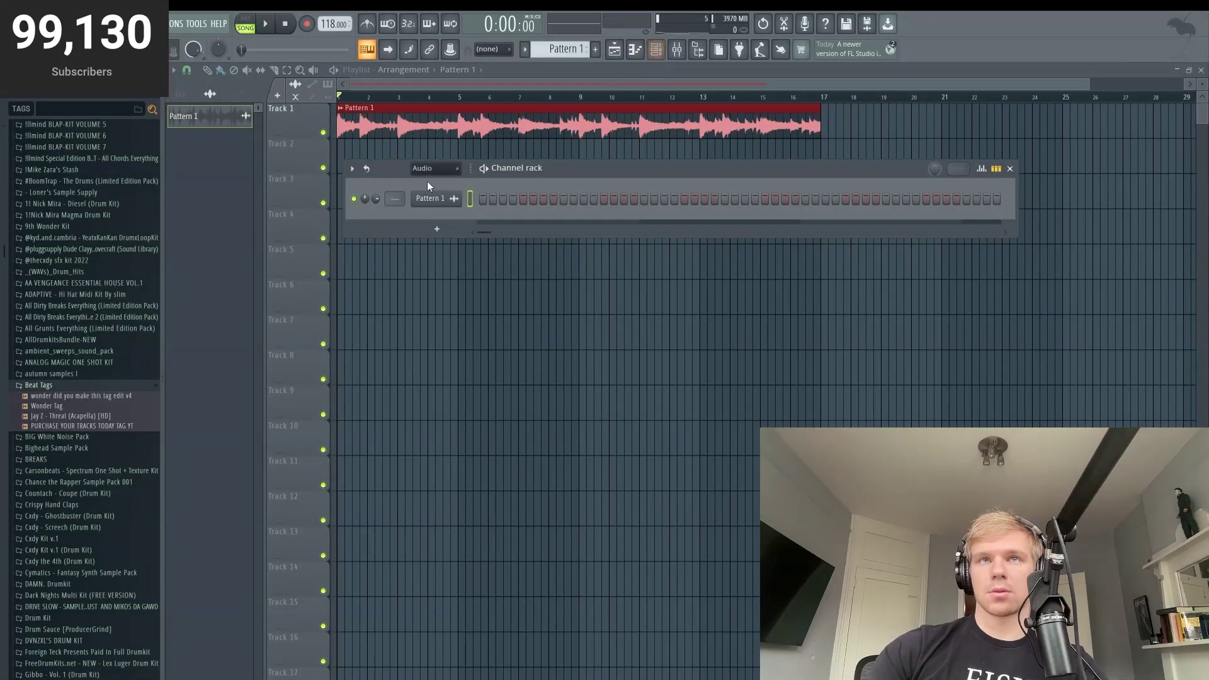
click(435, 199)
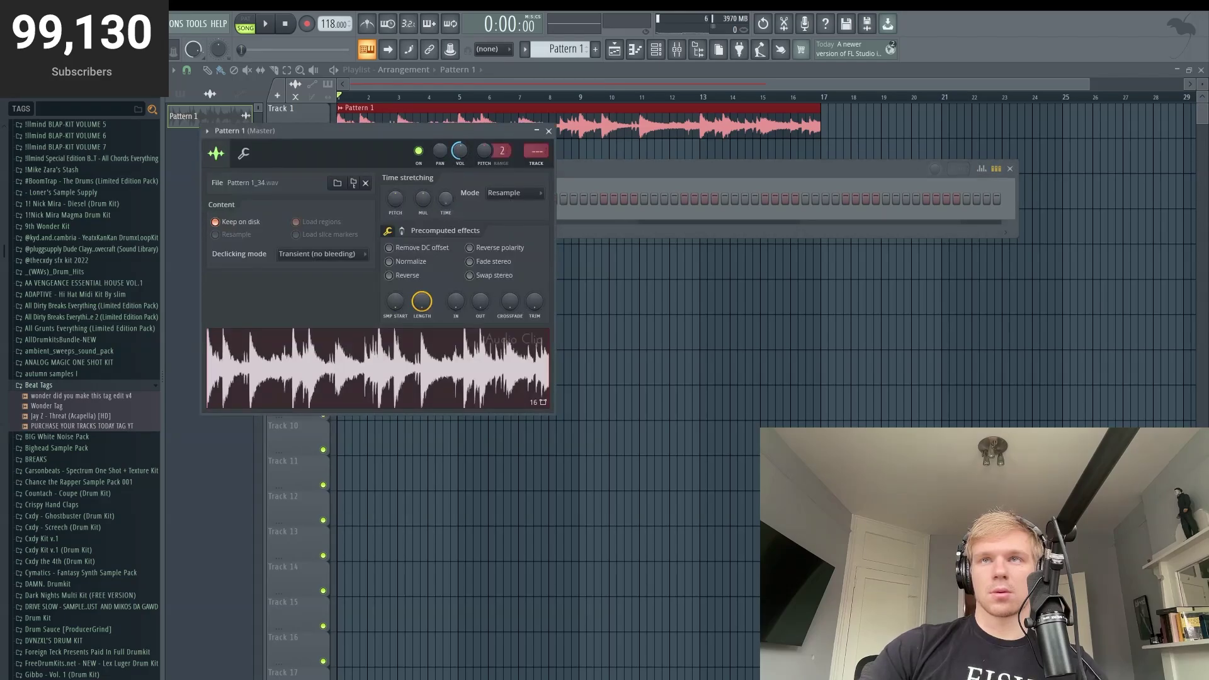
drag(445, 199, 445, 213)
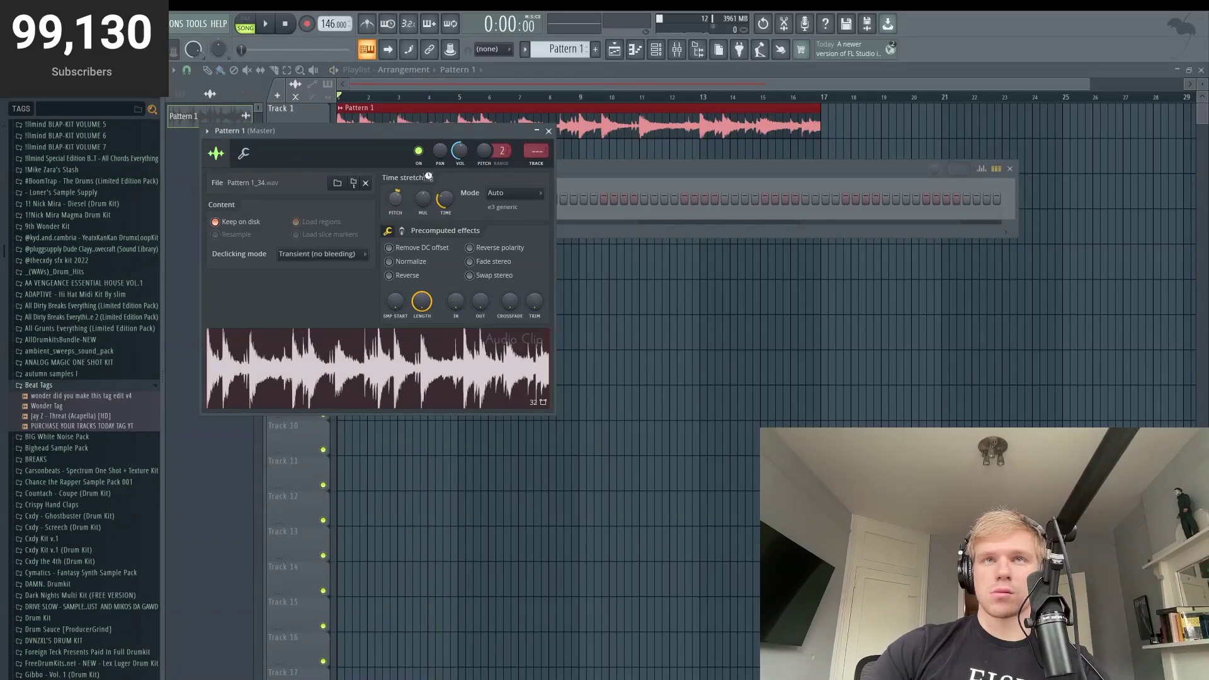
click(549, 132)
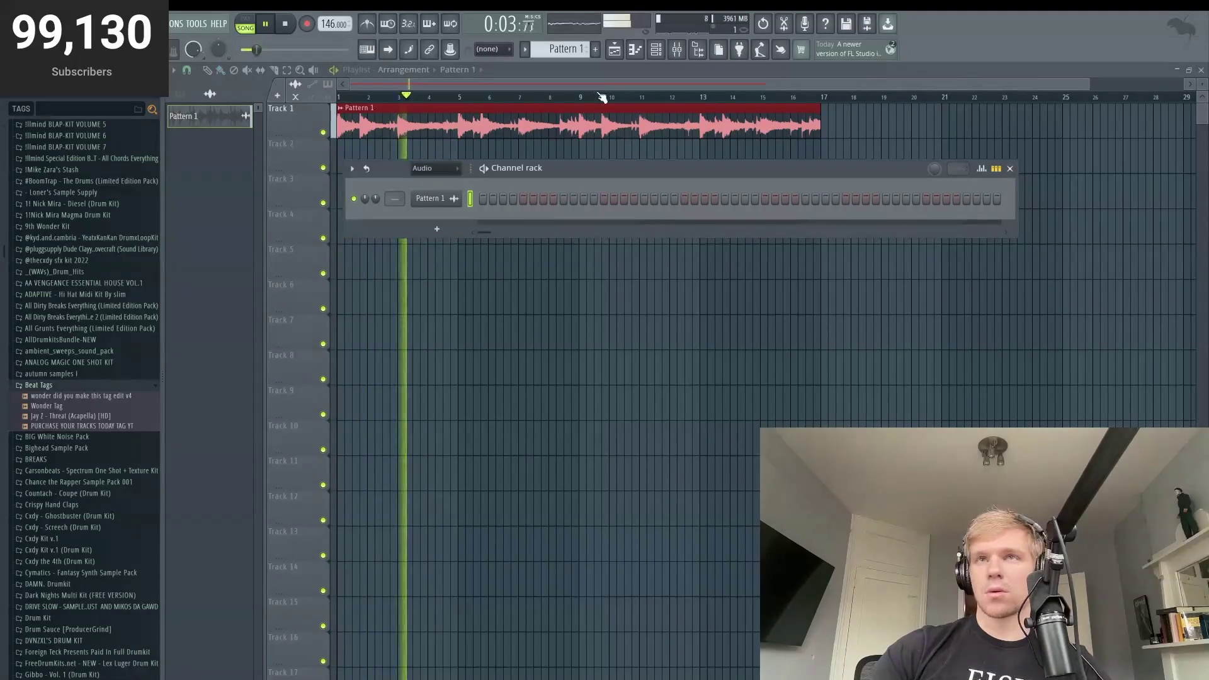
Step: Check the Pattern 1 clip's channel settings and route the clip to mixer insert 7
click(433, 199)
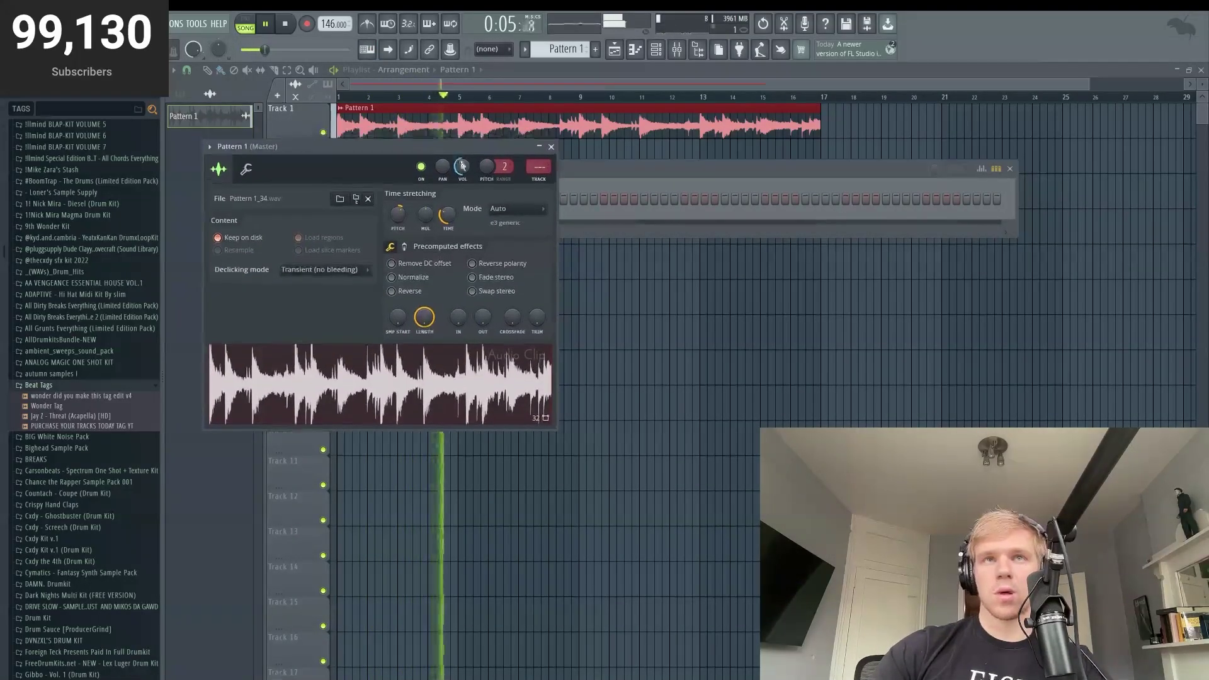
click(551, 147)
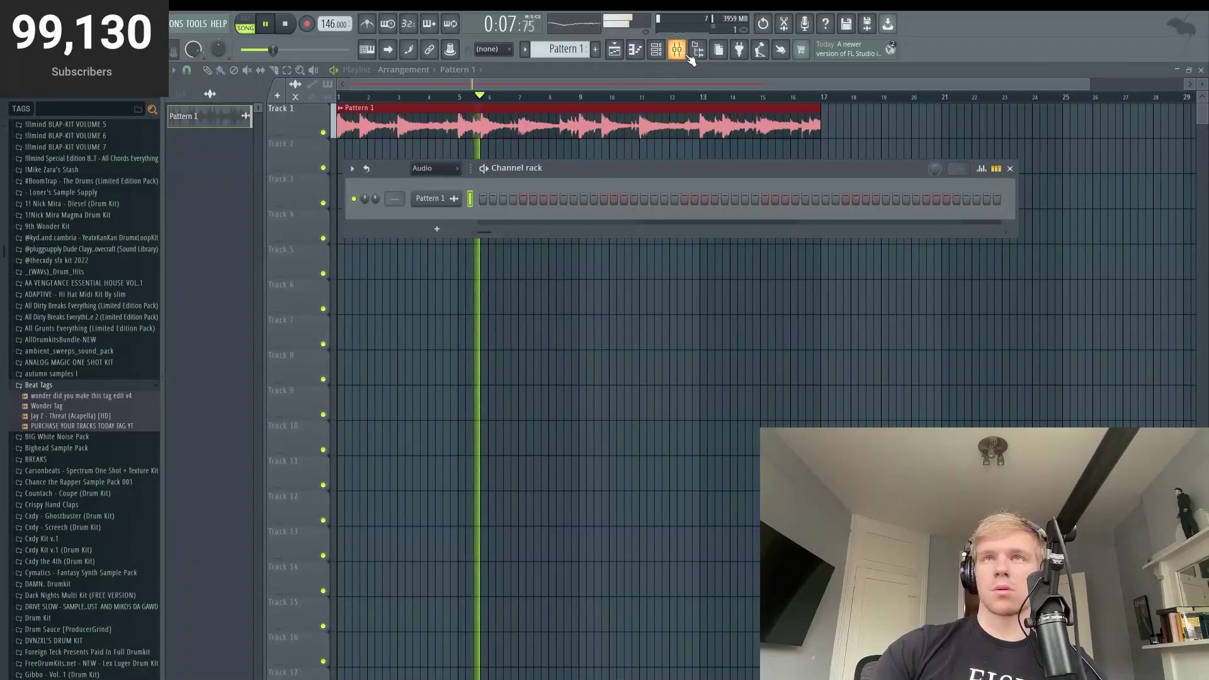
key(F9)
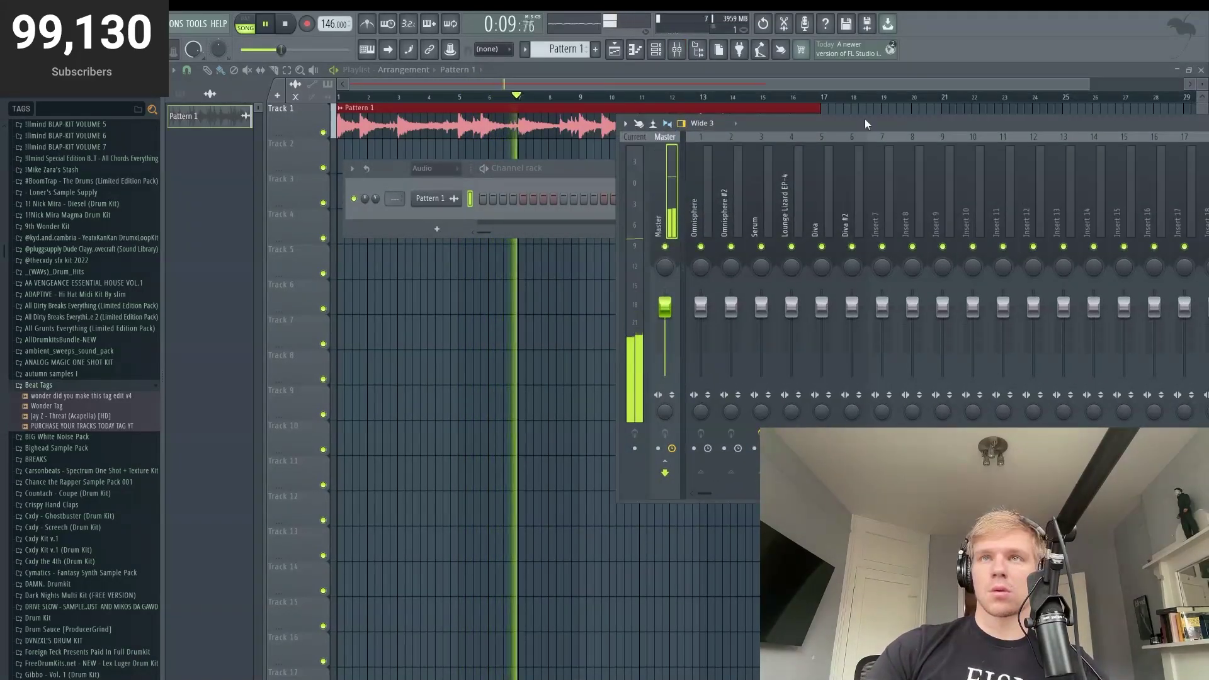
click(581, 214)
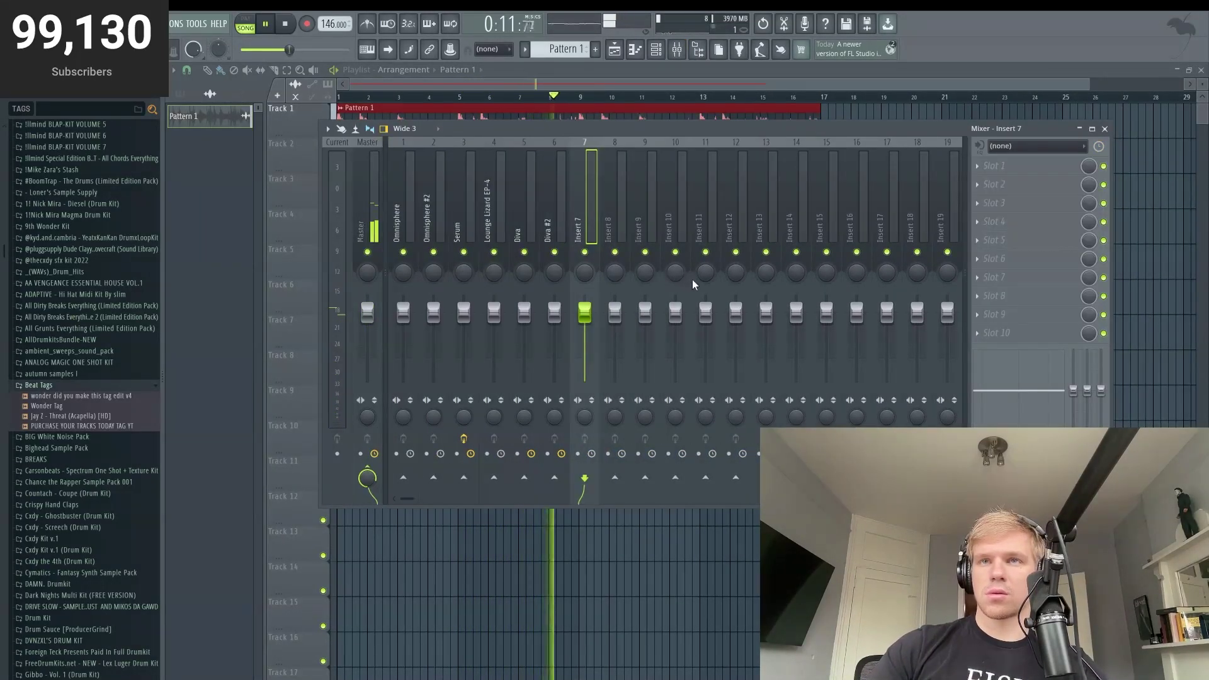
key(ctrl+l)
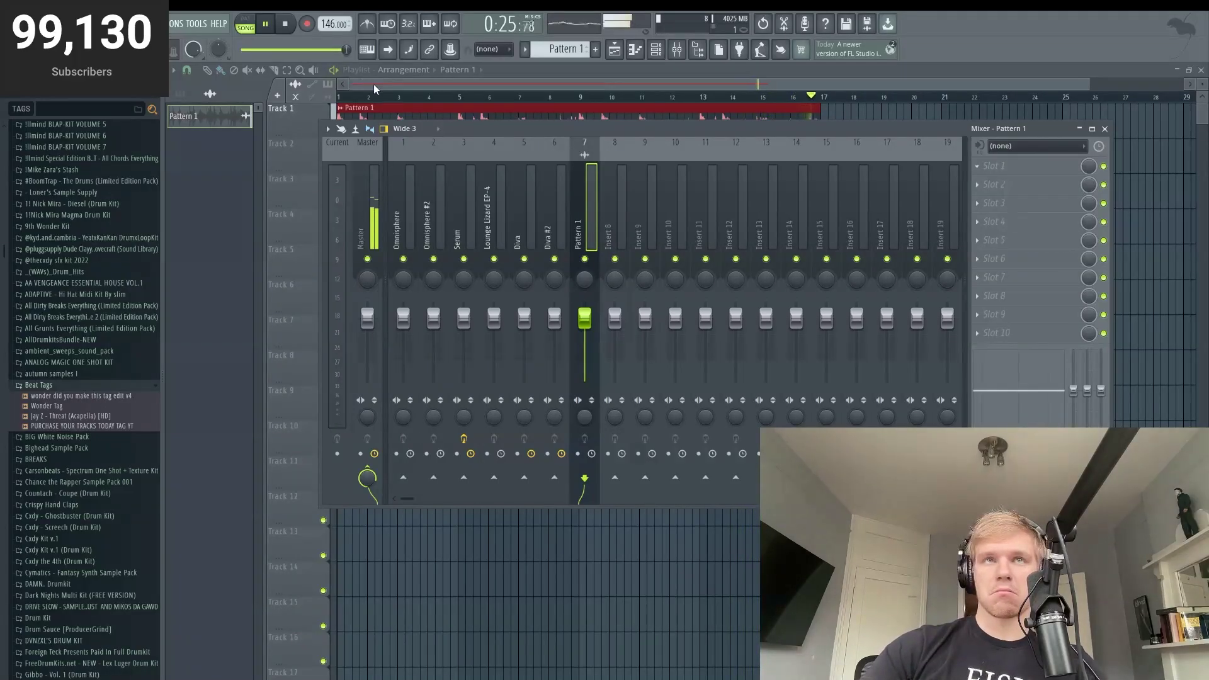
Step: Place the Omnisphere, Omnisphere #2, Serum and Lounge Lizard EP-4 patterns on Tracks 1 to 4, repeating Omnisphere #2 at bar 9
key(space)
key(F9)
click(180, 94)
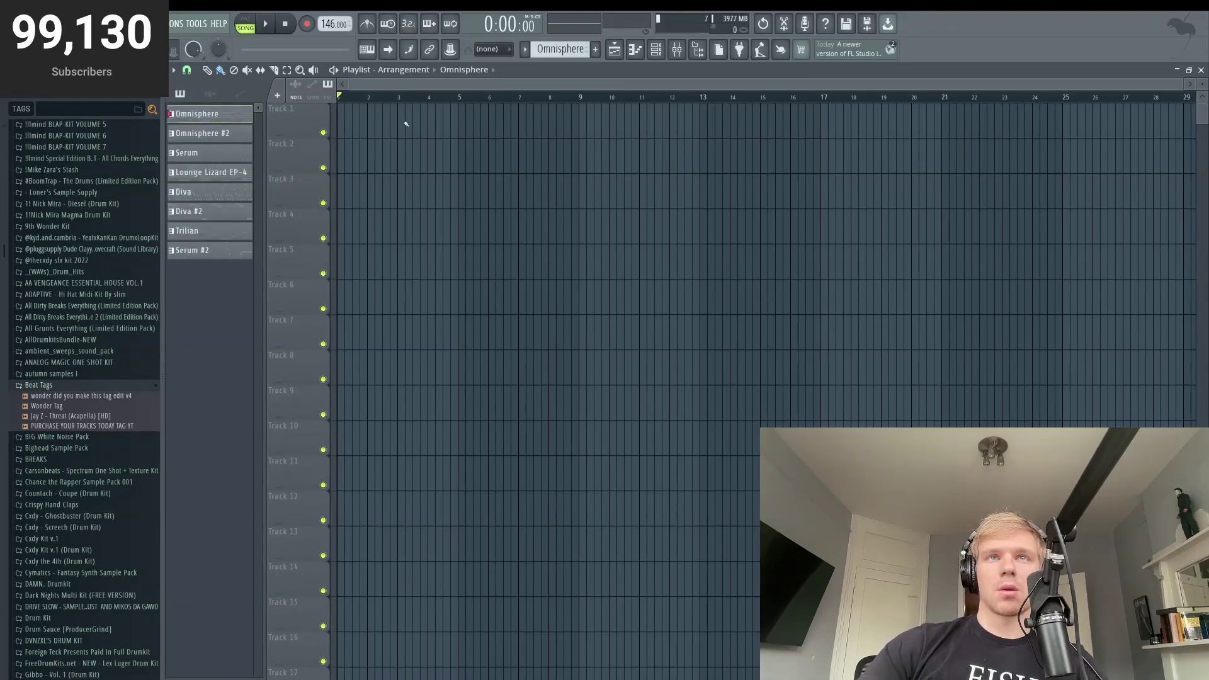
drag(251, 130, 367, 145)
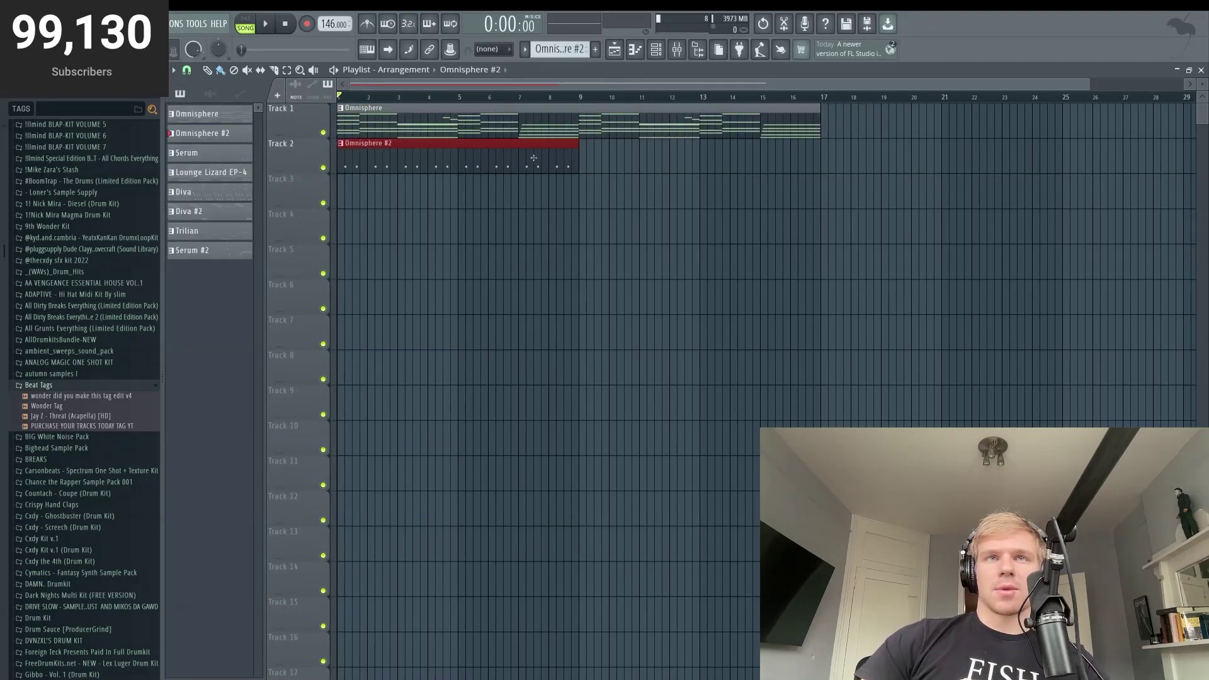
click(598, 159)
drag(224, 154, 344, 226)
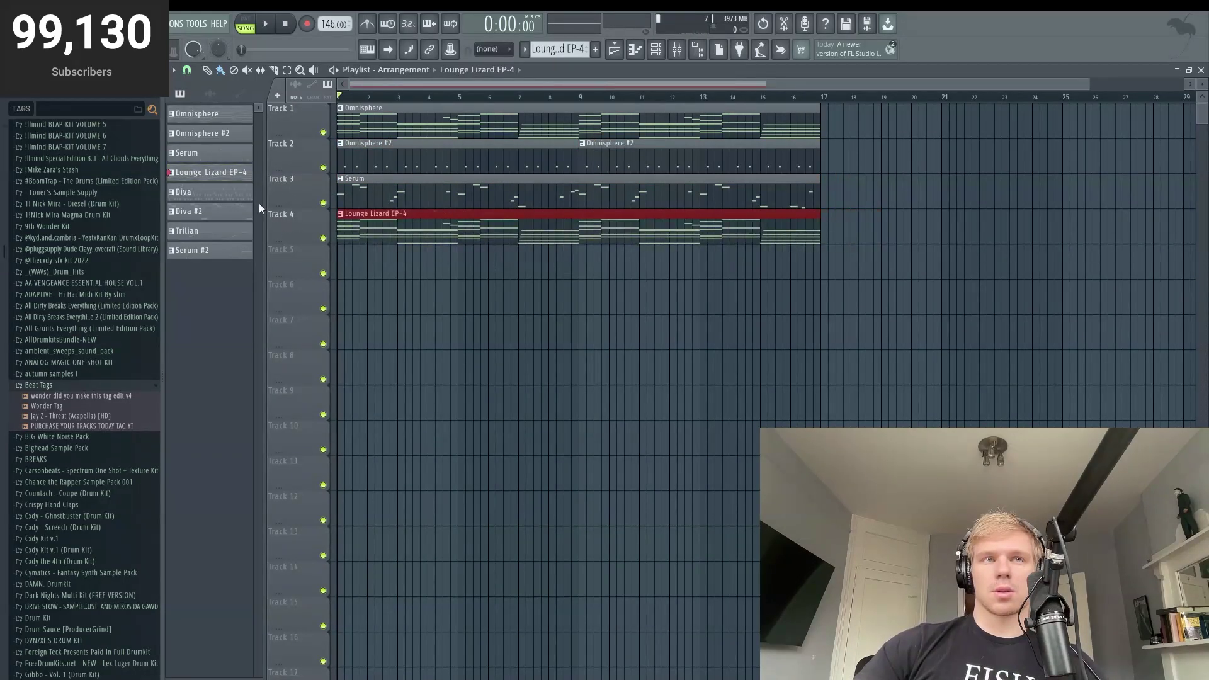
Step: Place the Diva and Diva #2 patterns at the start of Tracks 5 and 6 and lower the Omnisphere mixer level by about 5 dB
click(240, 199)
drag(240, 199, 404, 261)
drag(404, 261, 345, 262)
drag(231, 212, 480, 297)
drag(480, 297, 345, 297)
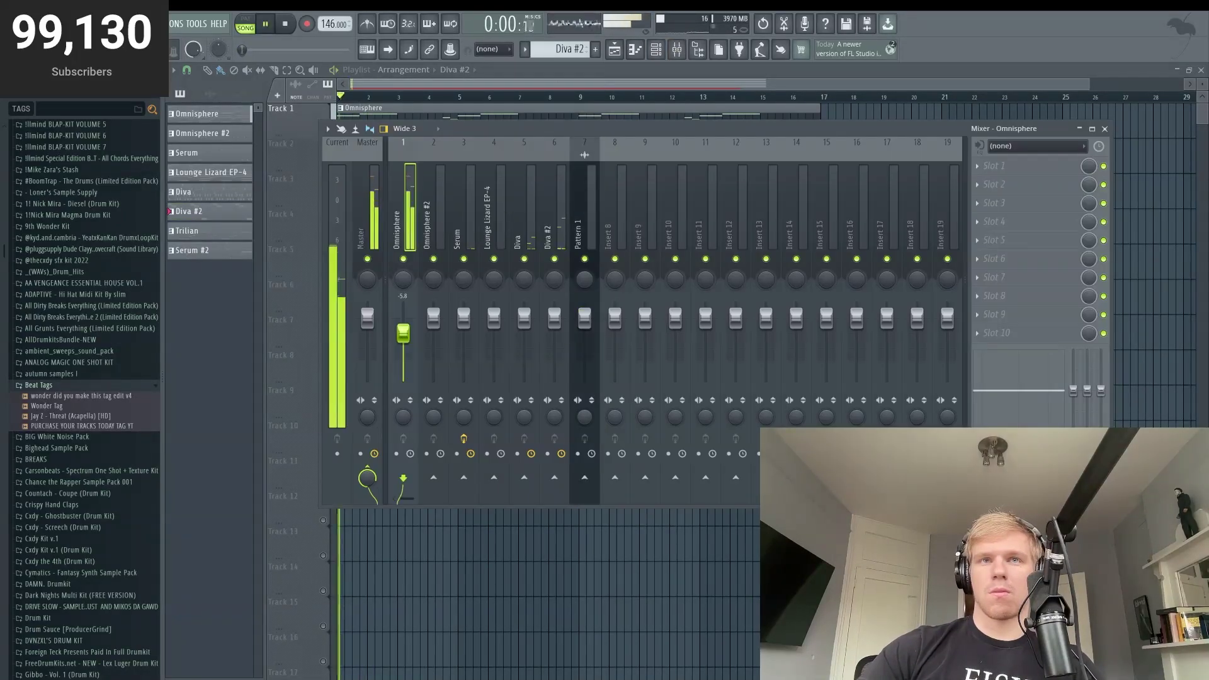
key(F9)
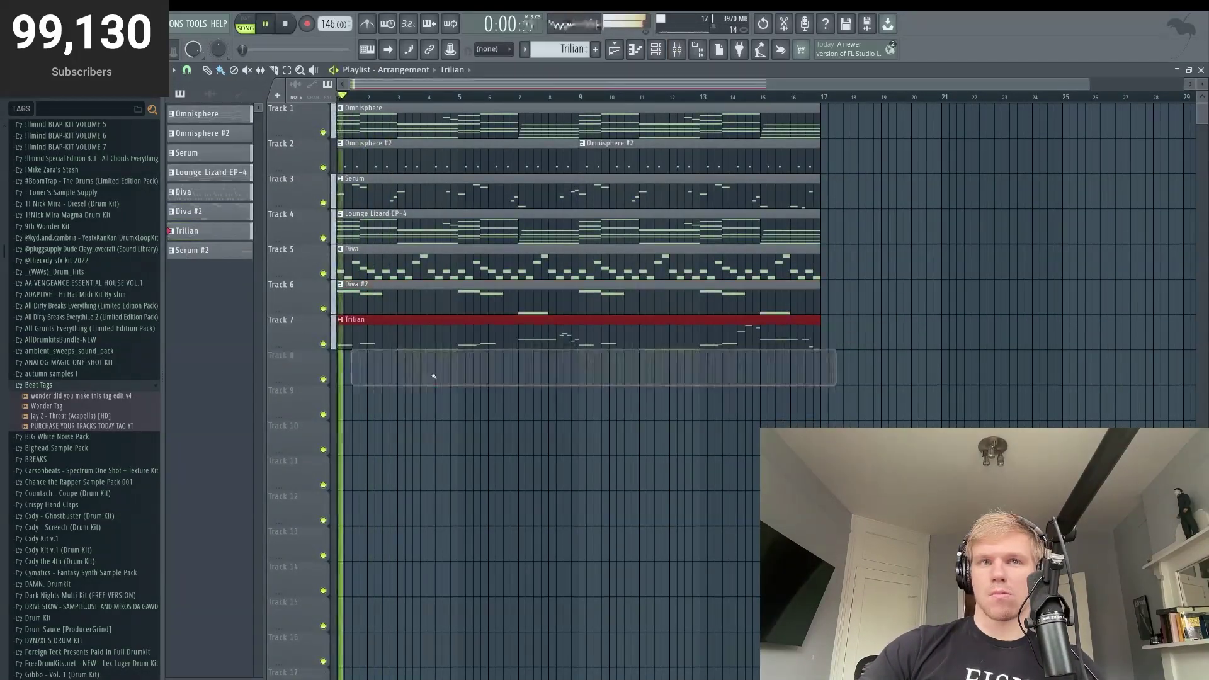
Step: Route the Trilian channel to mixer insert 8 and play the seven-track arrangement
key(F6)
key(F9)
key(space)
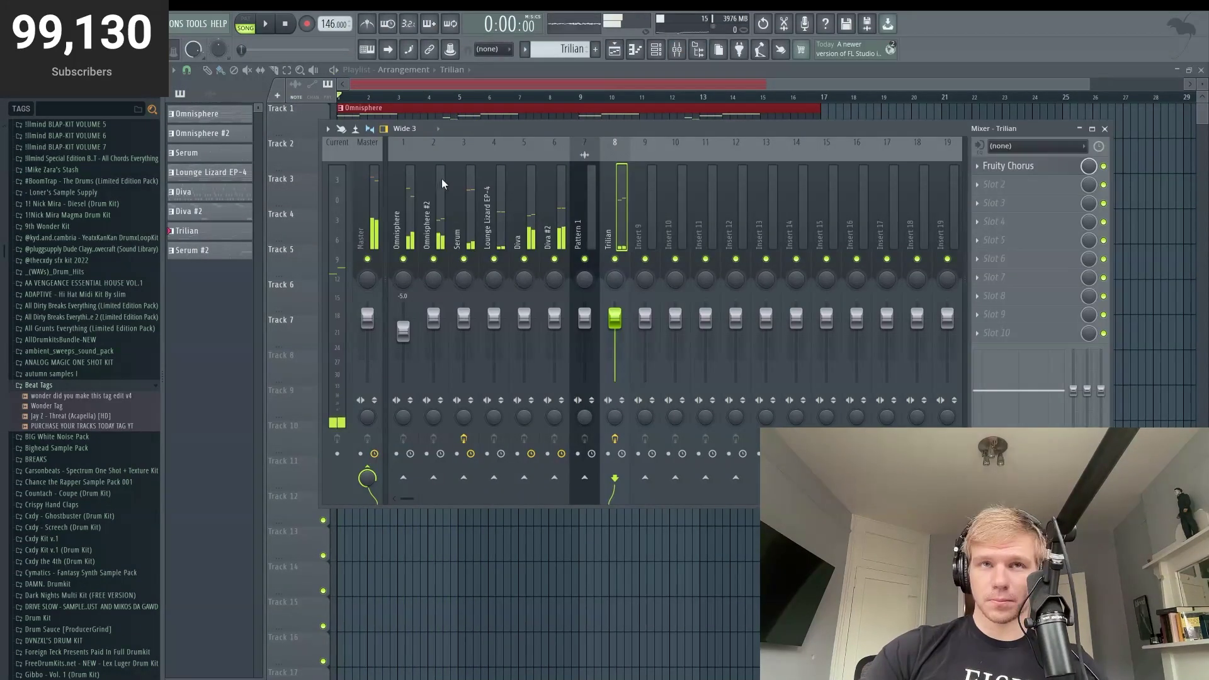
Step: Load SoundShifter Pitch Stereo on the Master mixer track and move the mixer clear of the playlist clips
click(365, 221)
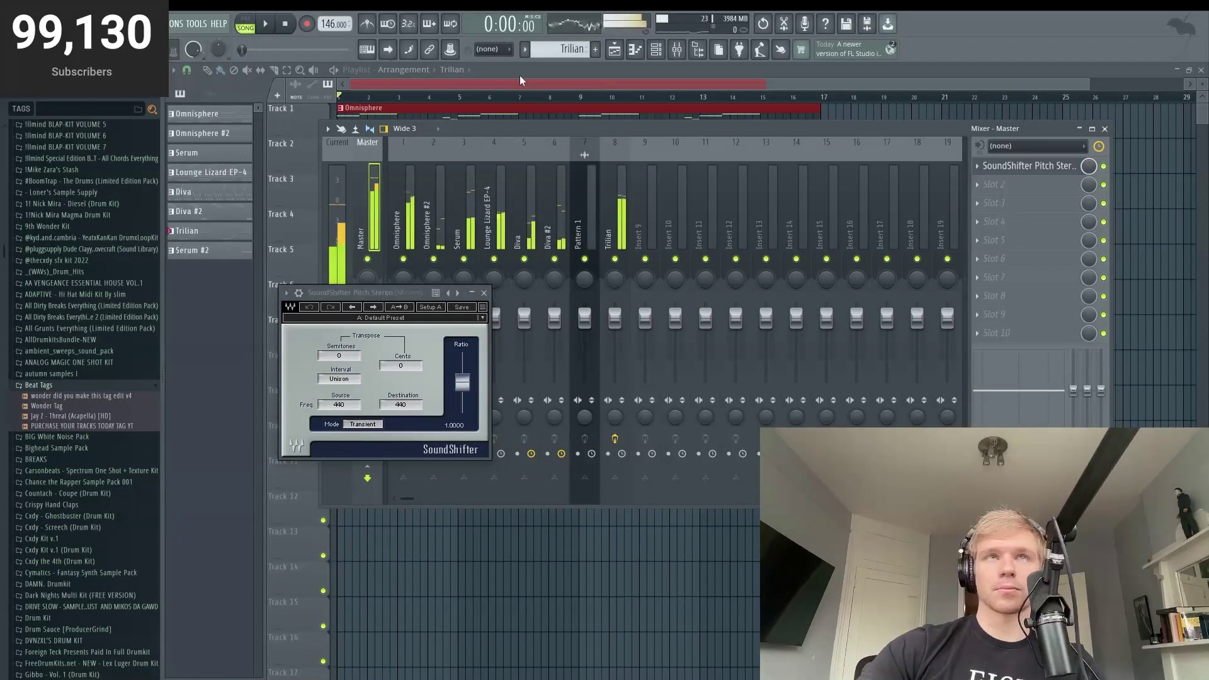
key(space)
drag(346, 296, 633, 282)
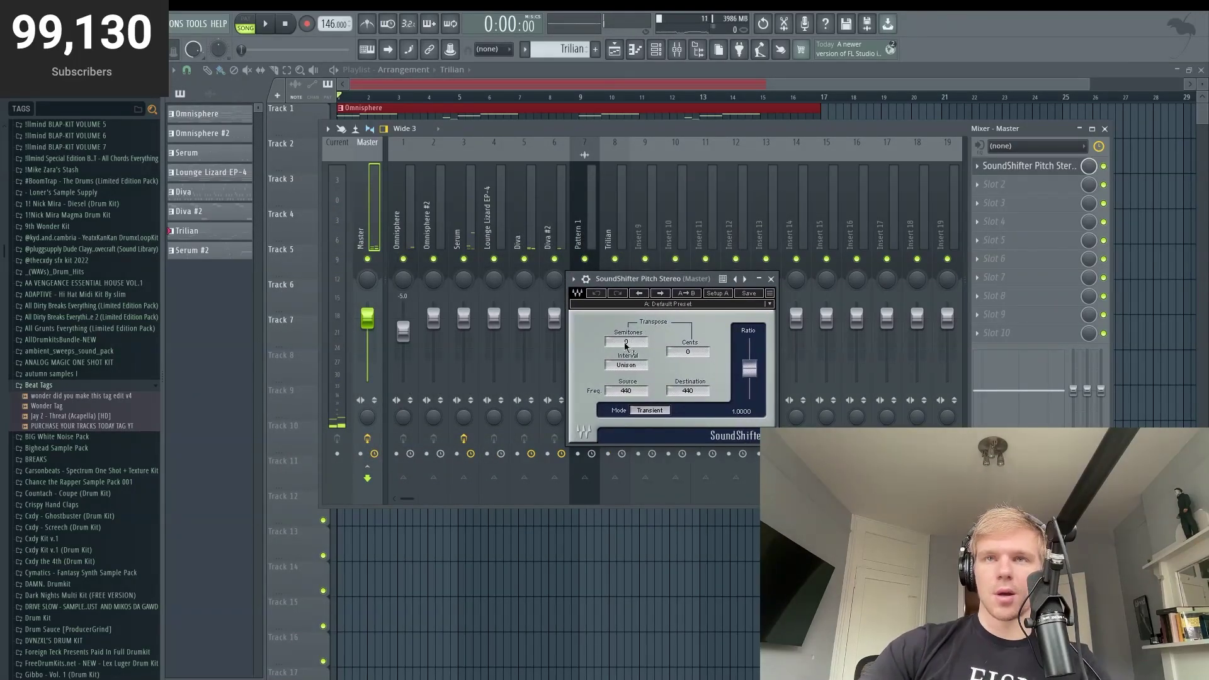
click(625, 341)
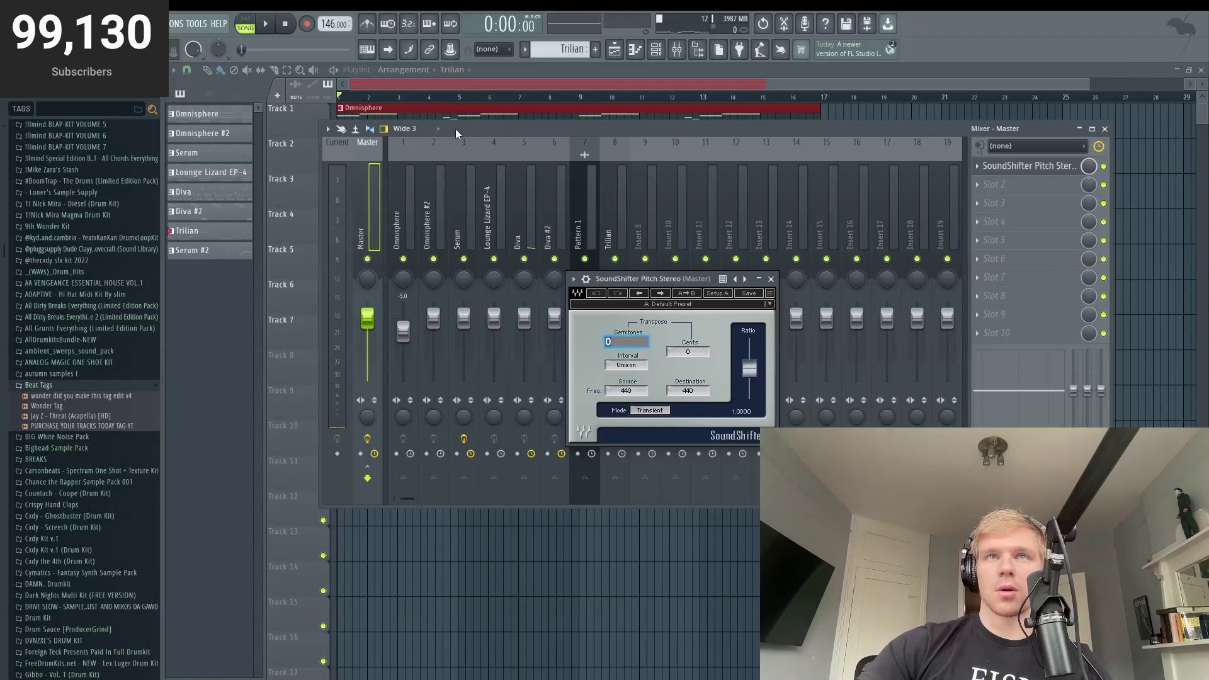
drag(455, 128, 583, 195)
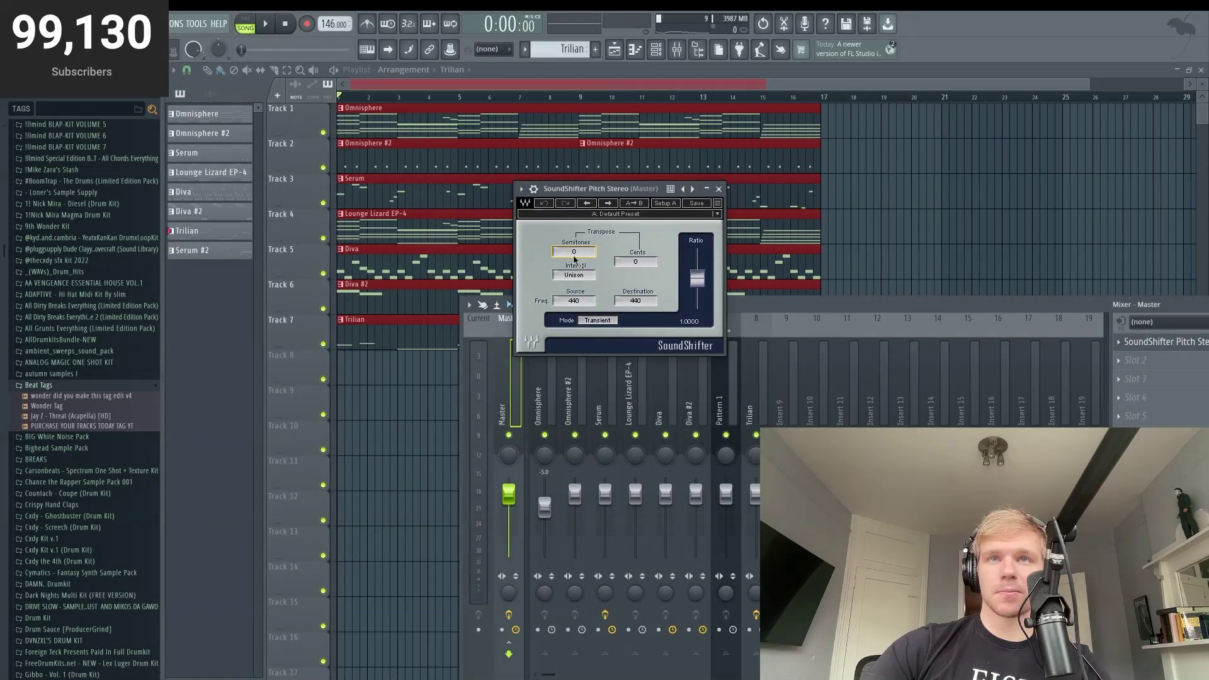
Step: Transpose the master up 2 semitones in SoundShifter and play the arrangement with the mixer moved below the clips
click(578, 252)
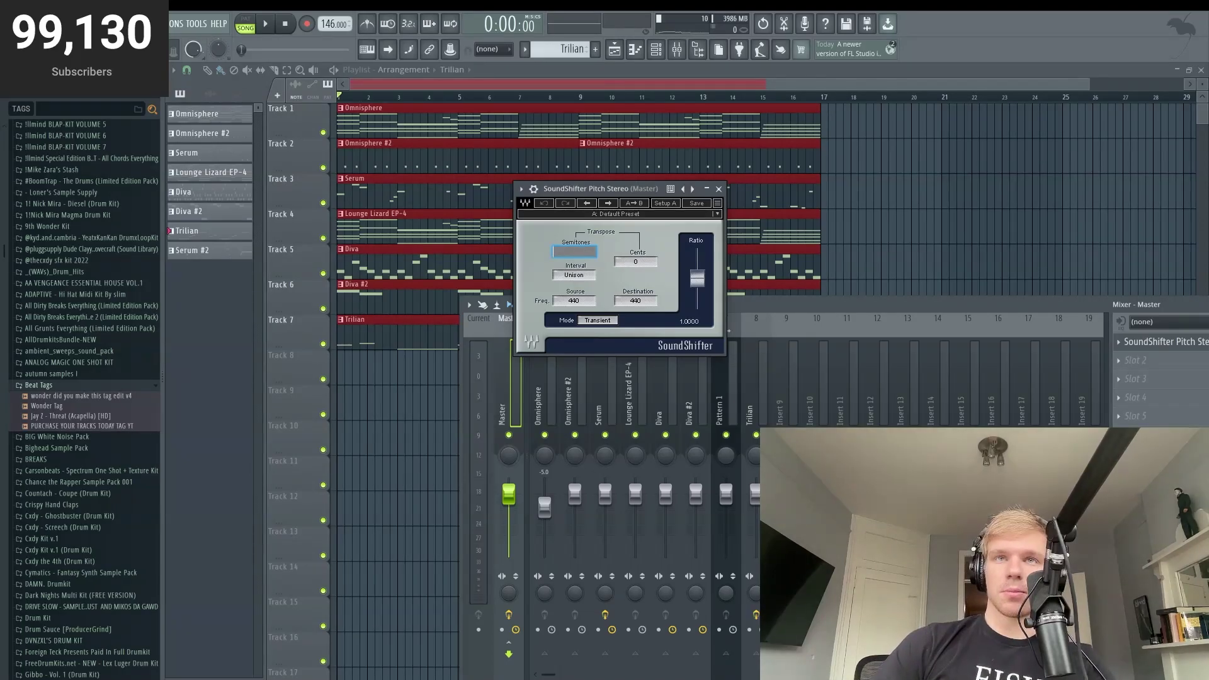
text(2)
key(Return)
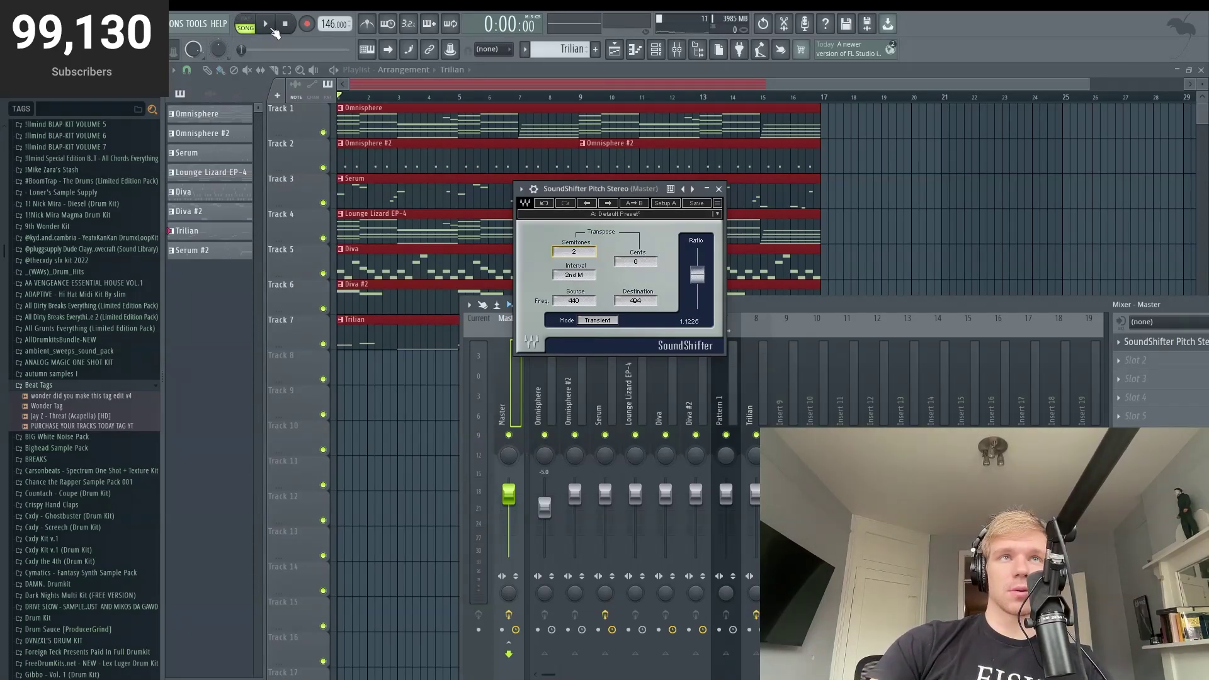
click(267, 25)
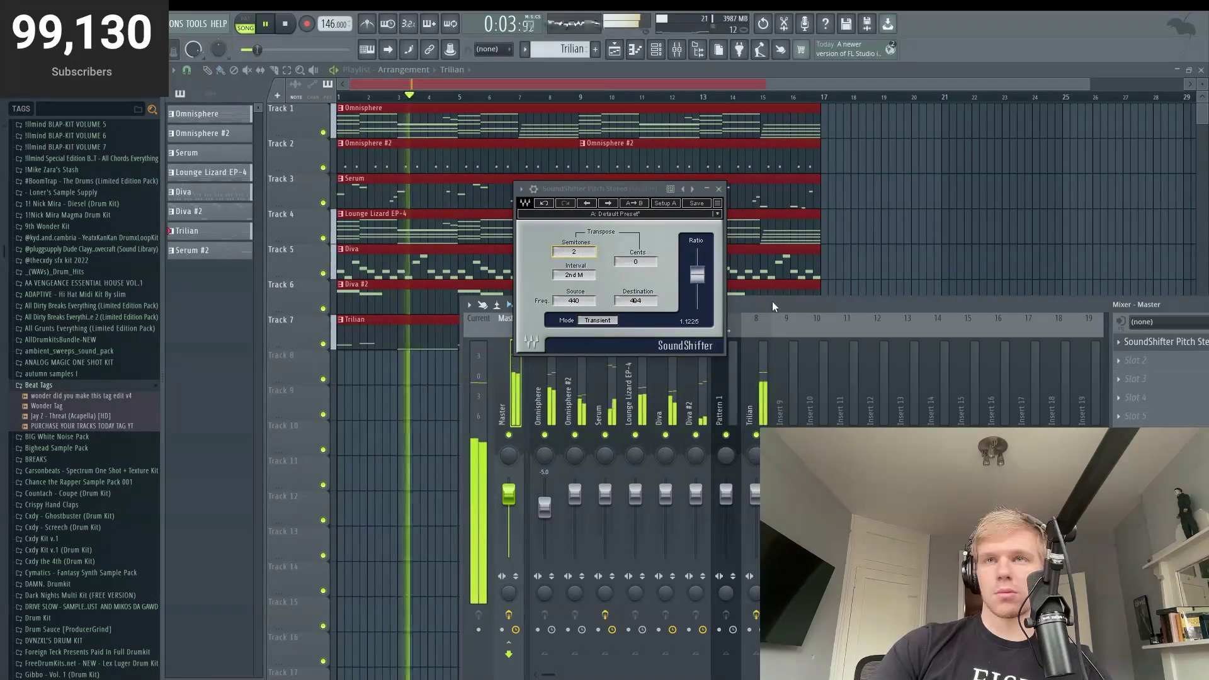
drag(772, 301, 641, 384)
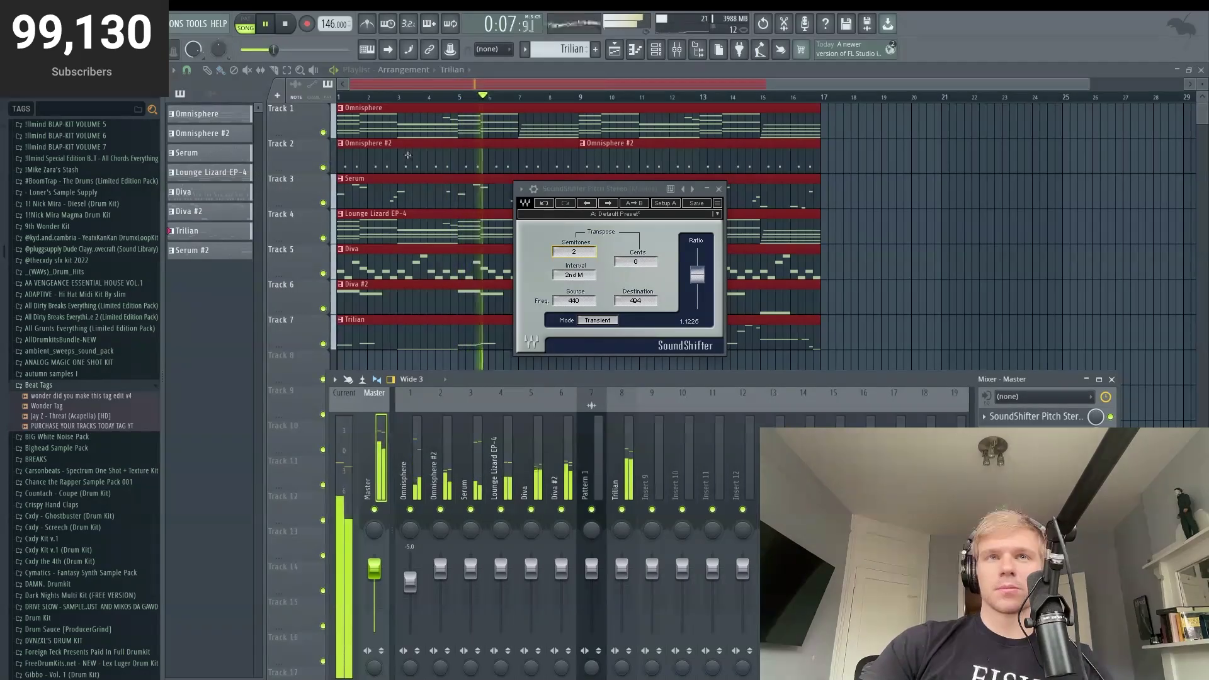
Step: Stop playback, close the mixer, and audition the Omnisphere #2 clips by soloing Track 2, restoring all tracks at the end
key(space)
right_click(324, 168)
key(F9)
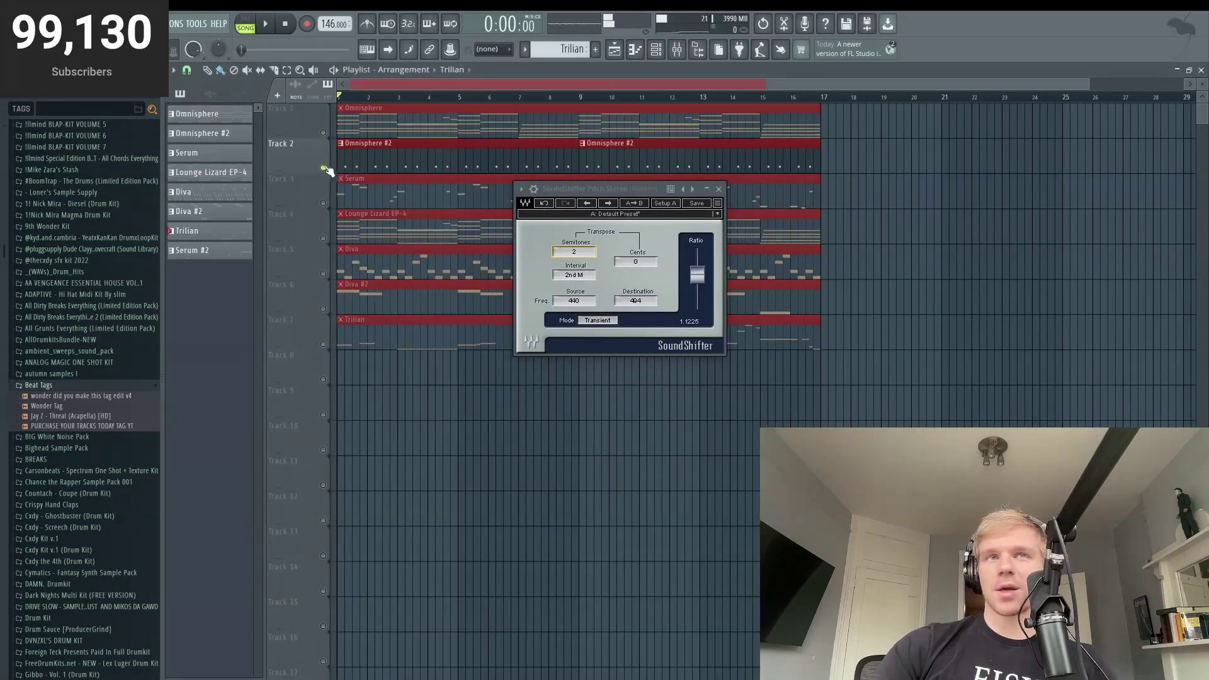
key(space)
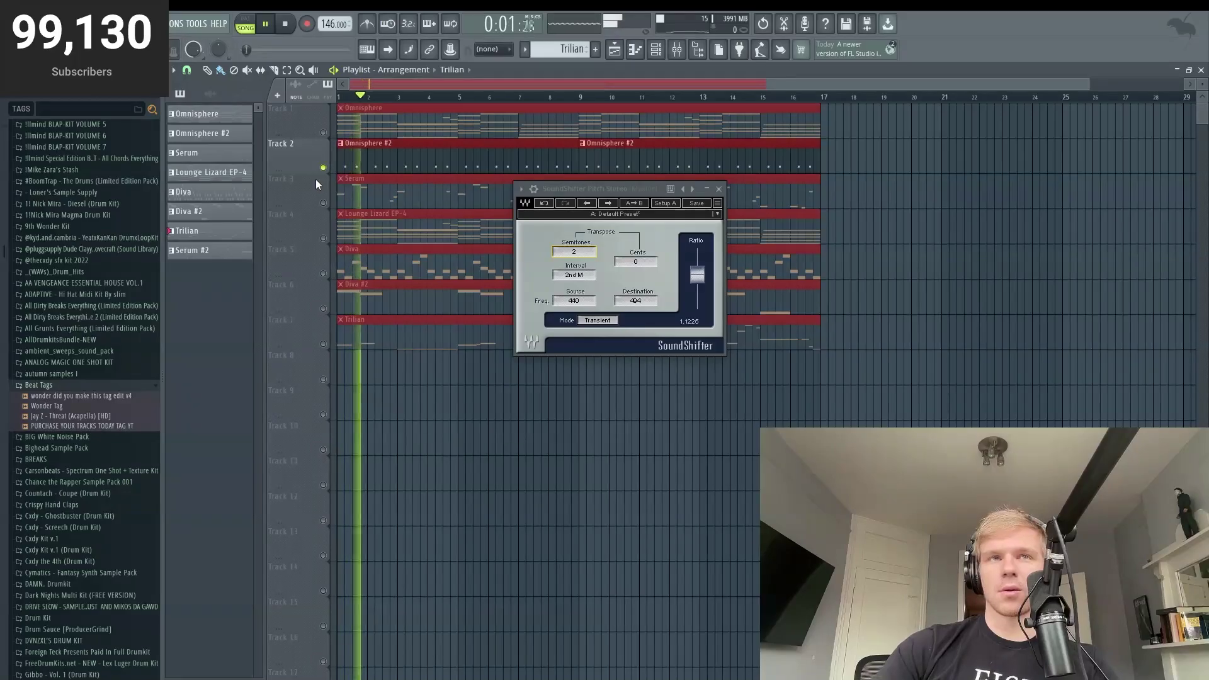
key(space)
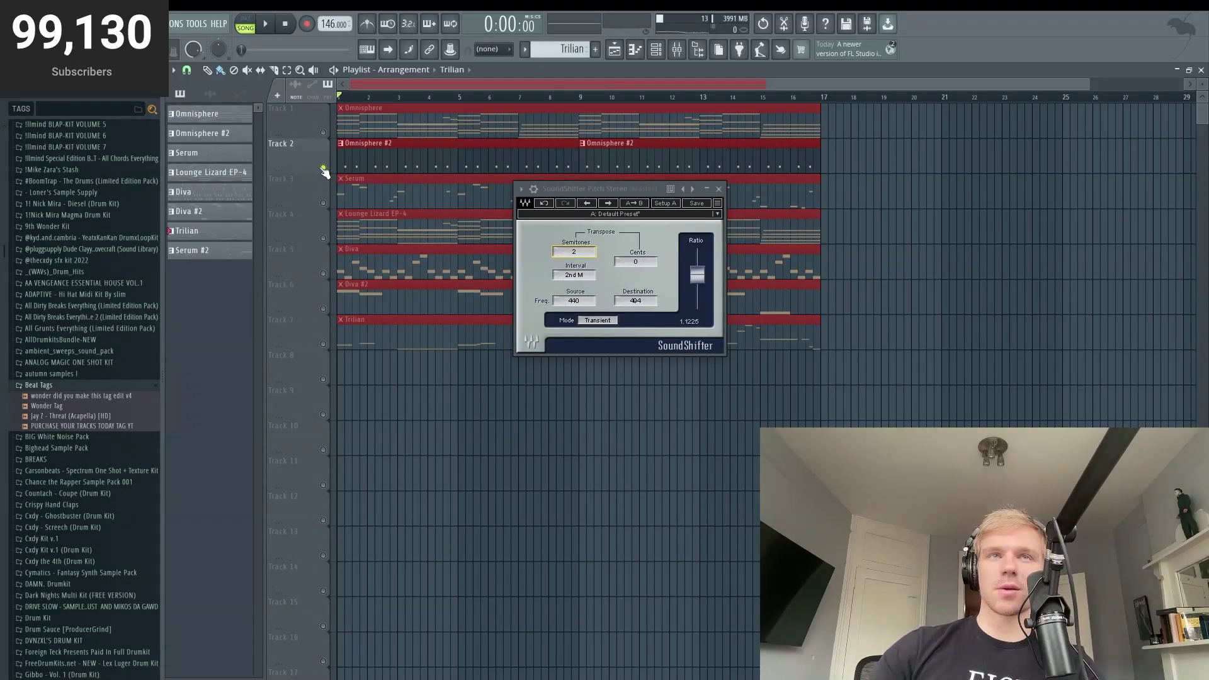
right_click(323, 169)
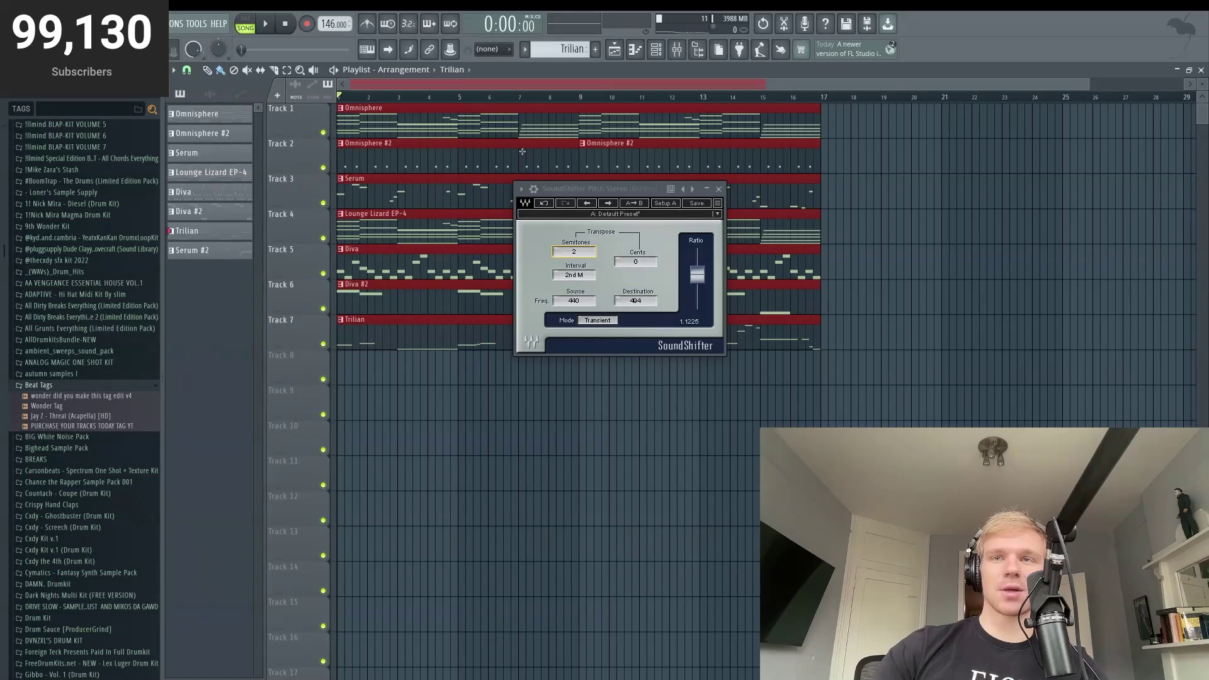
Step: Play the arrangement and set the SoundShifter cents to 50, then stop playback
key(space)
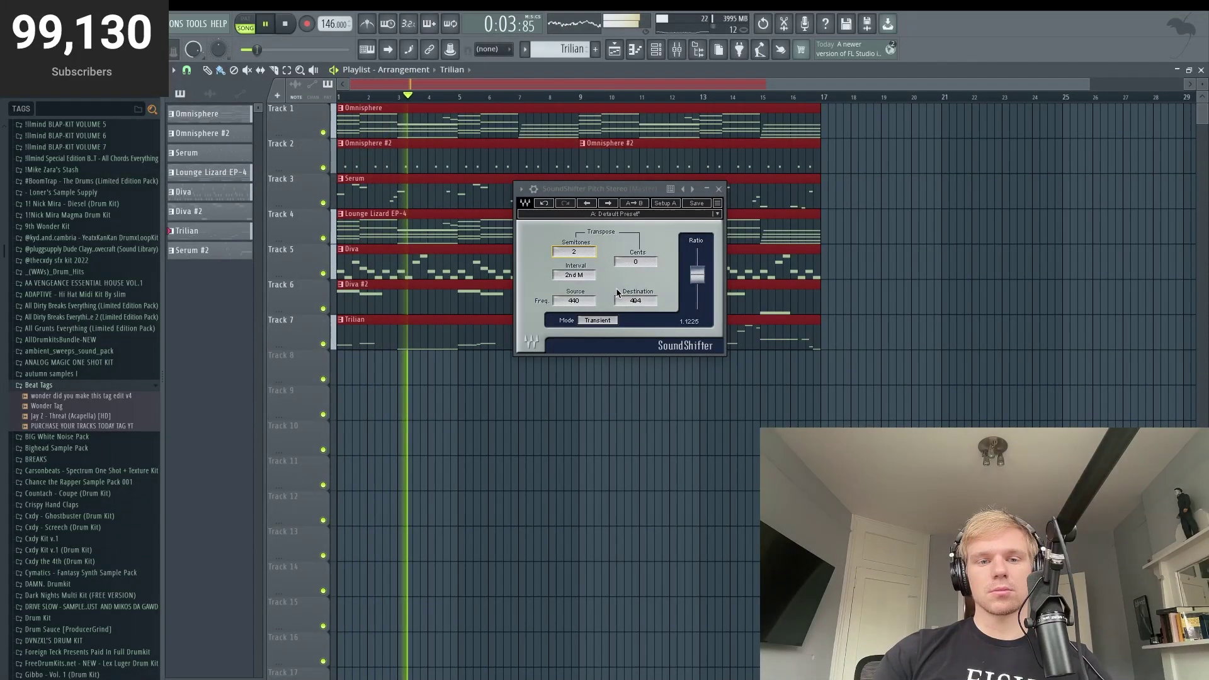
click(580, 252)
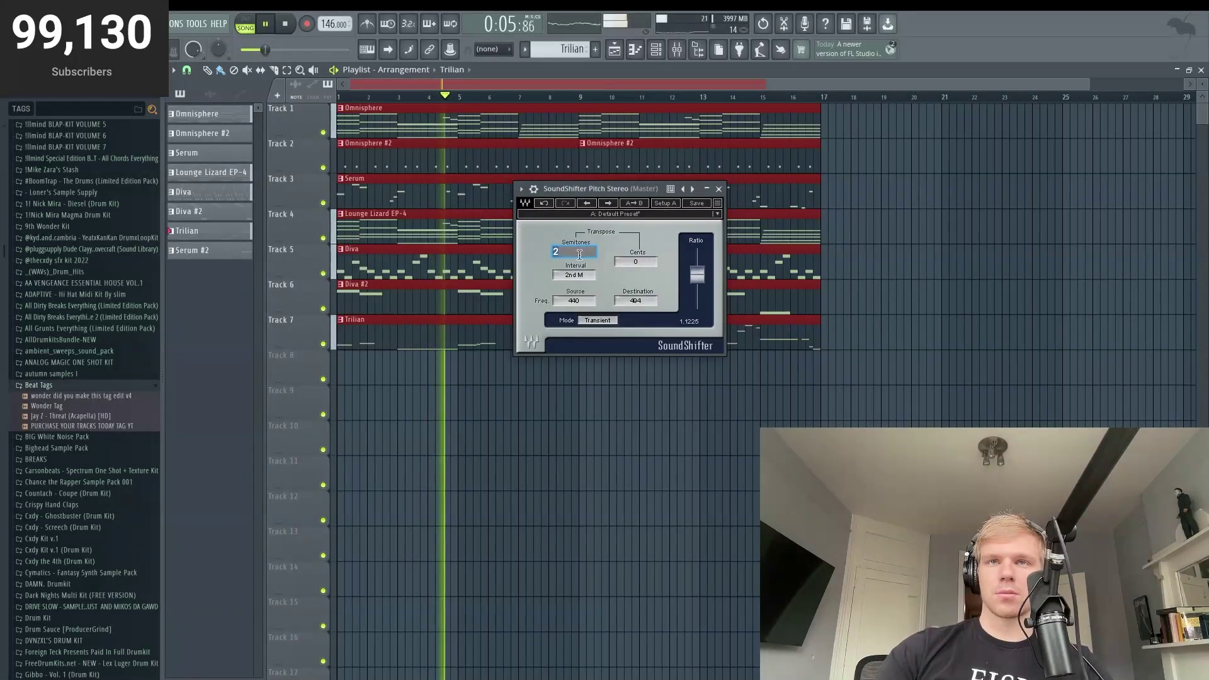
key(Tab)
text(50)
key(Return)
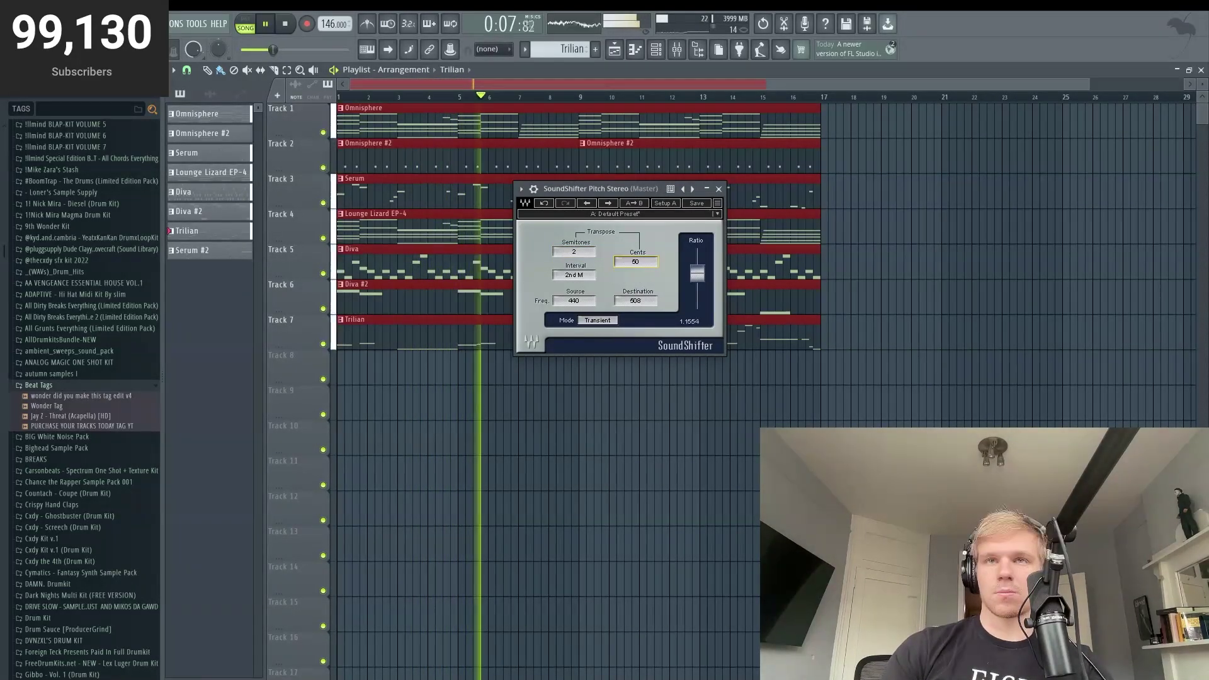
click(634, 261)
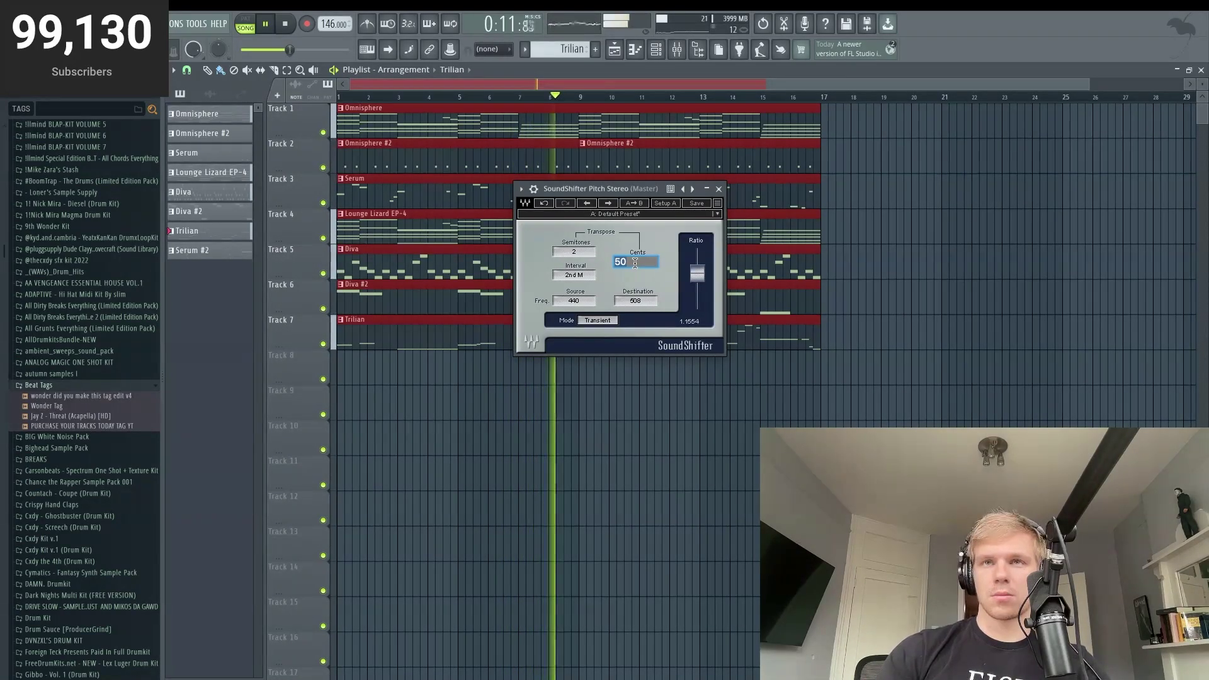
click(285, 25)
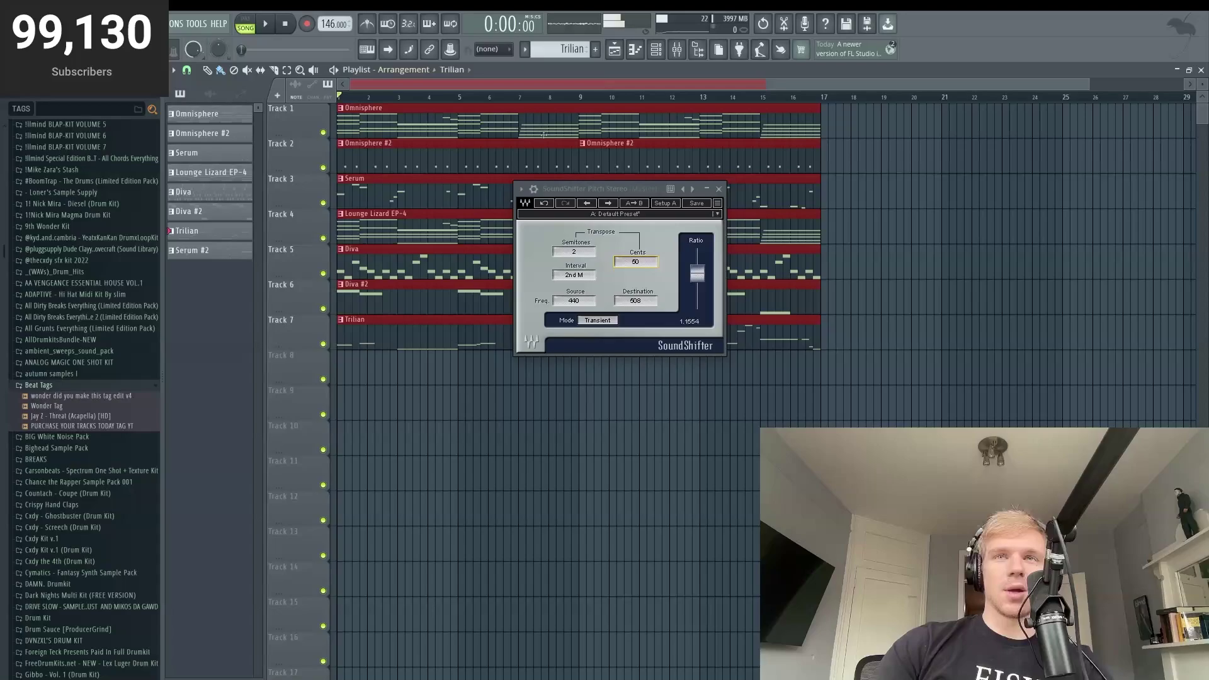
Step: Set SoundShifter to 3 semitones and 0 cents, start the arrangement playing, and close the plugin window
click(639, 266)
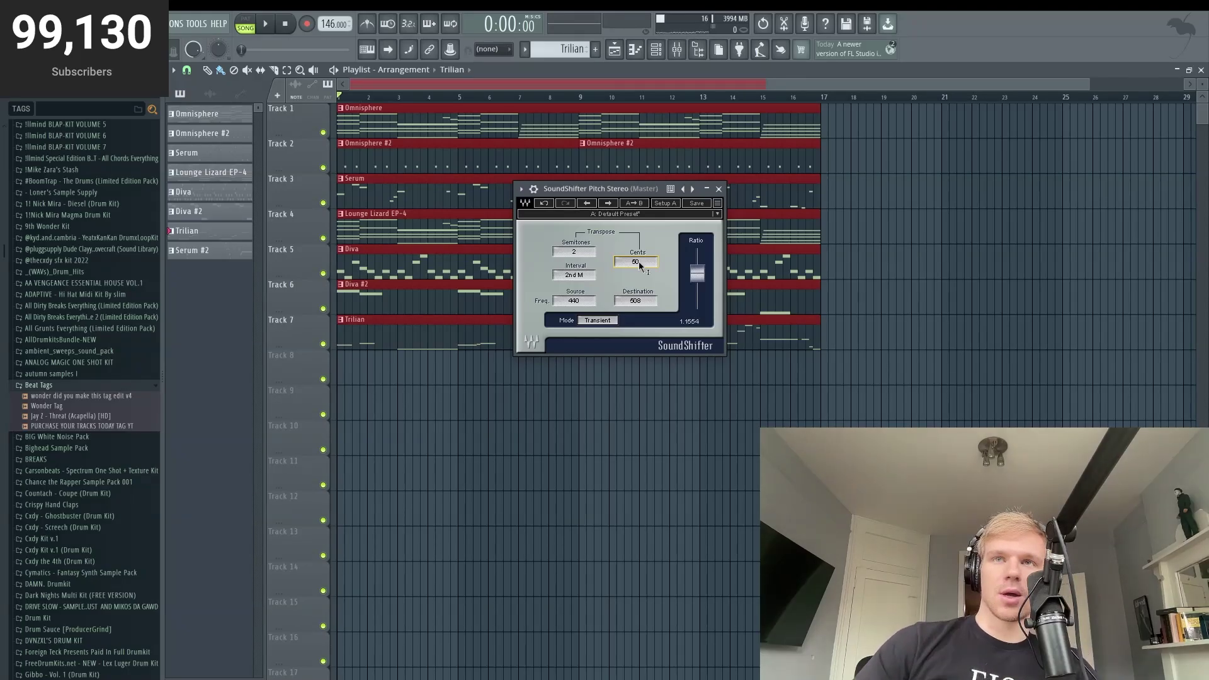
click(638, 262)
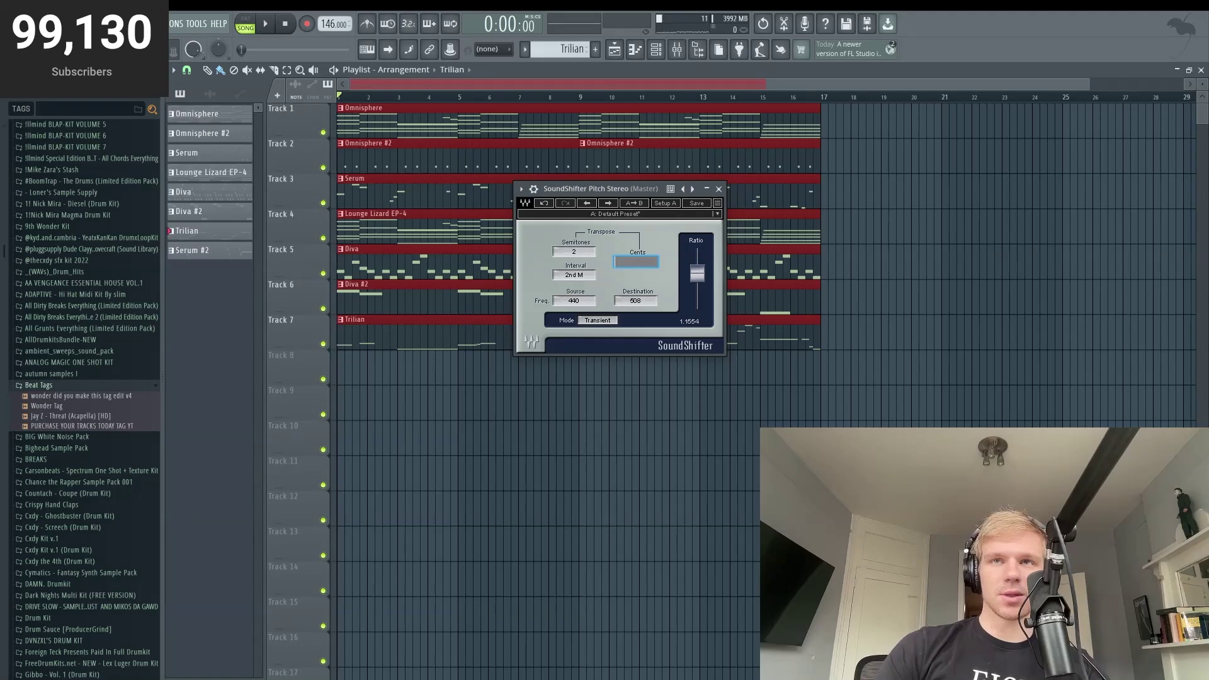
key(Return)
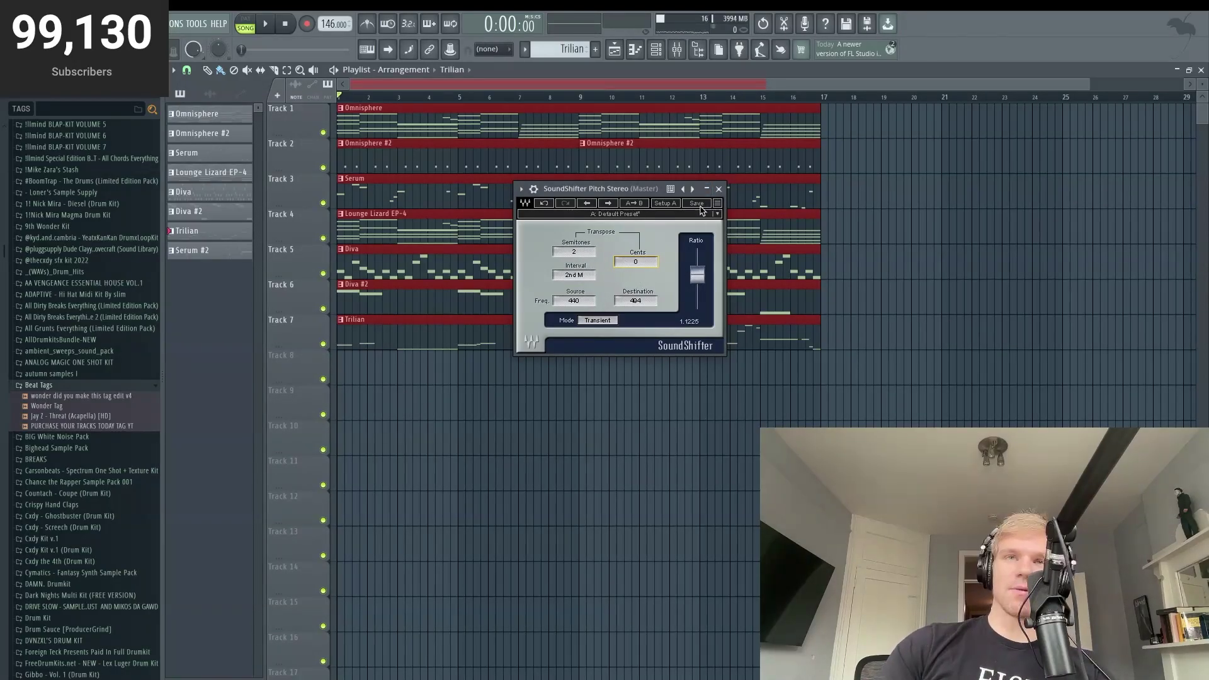
click(570, 251)
text(3)
key(Return)
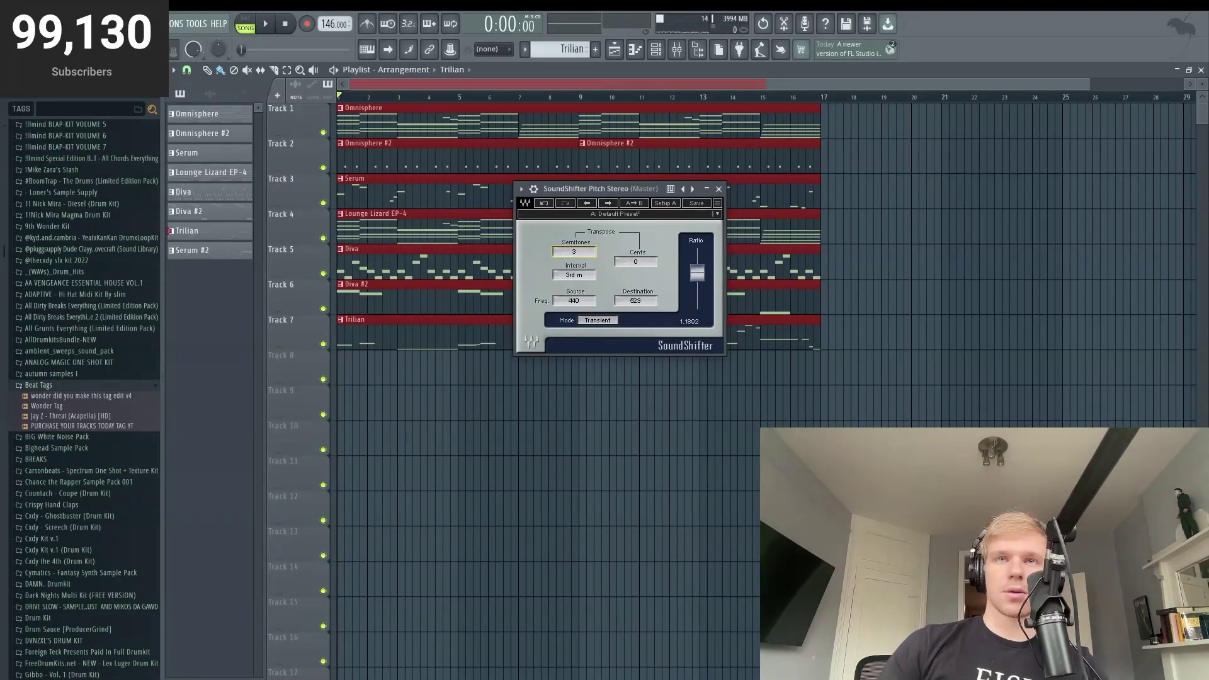
click(265, 27)
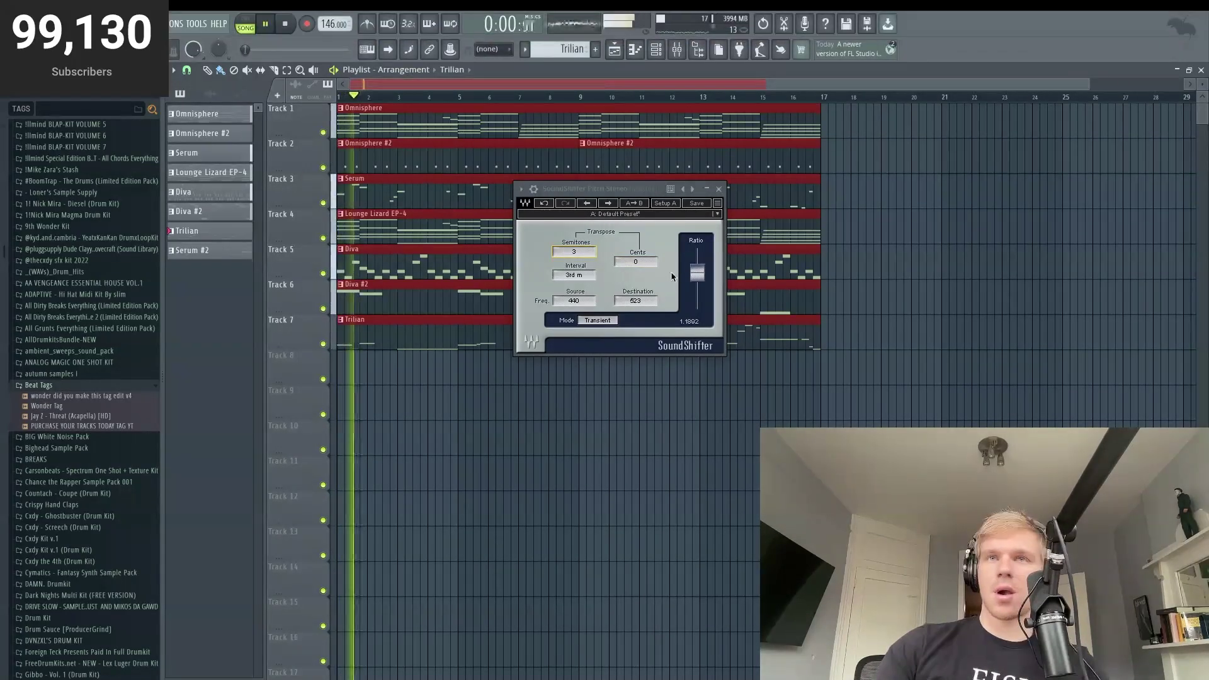
click(718, 189)
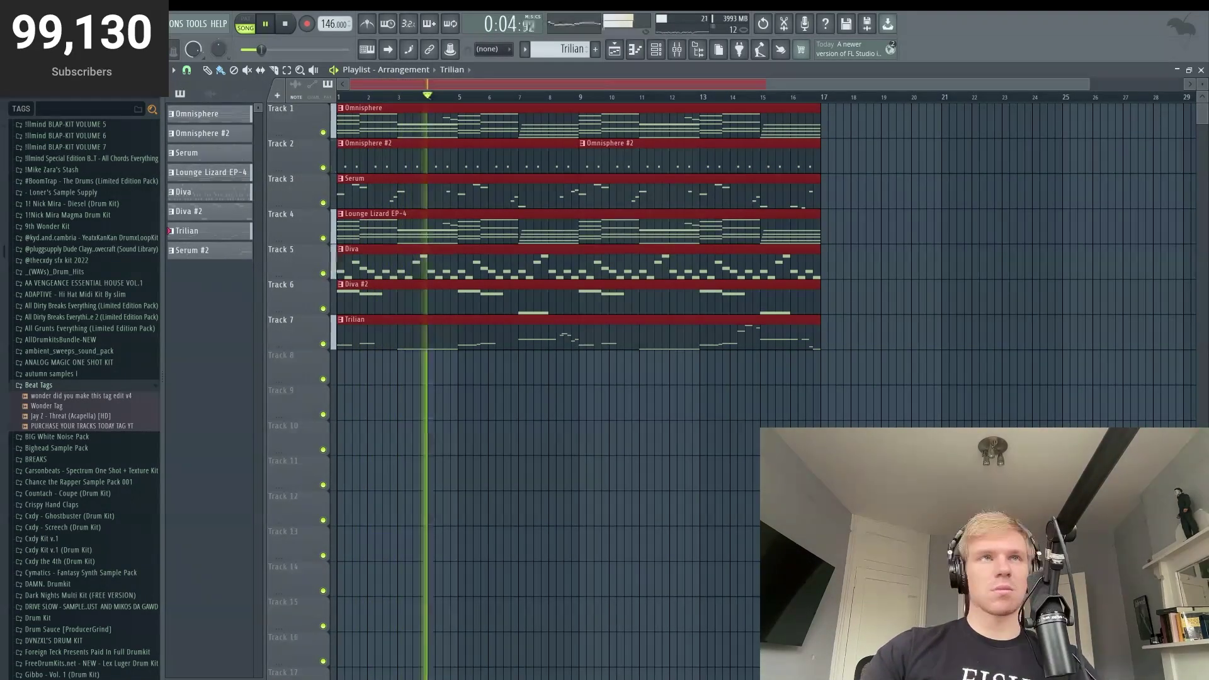
click(82, 24)
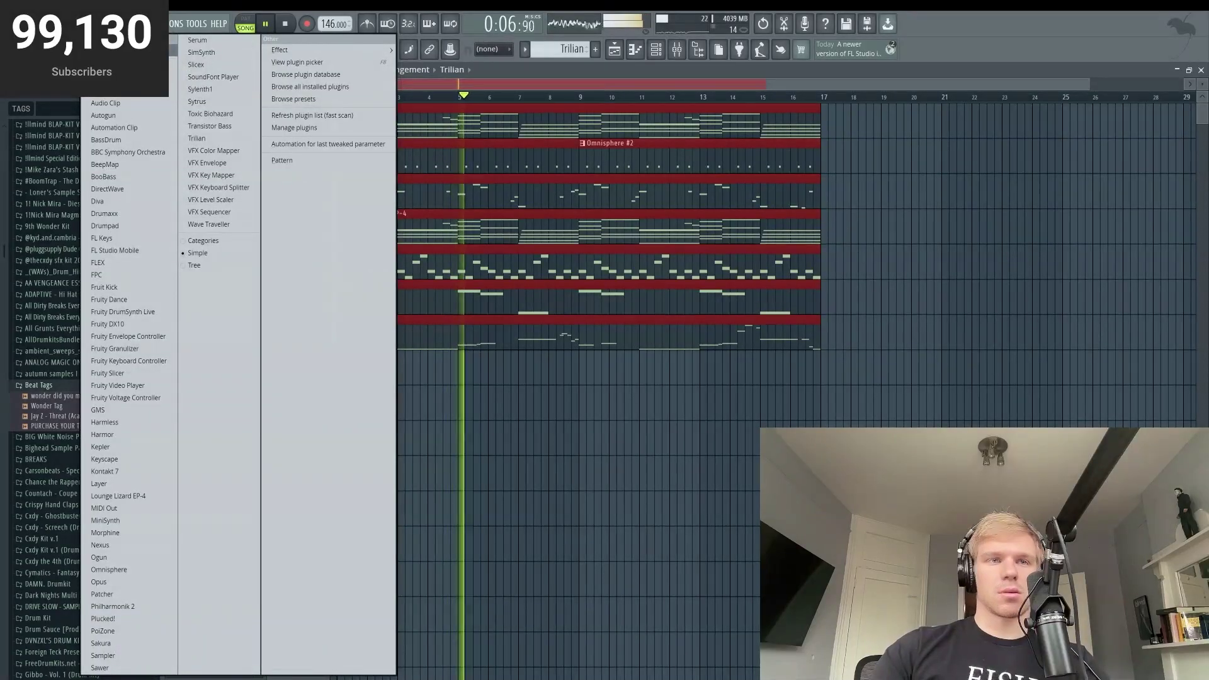
key(Escape)
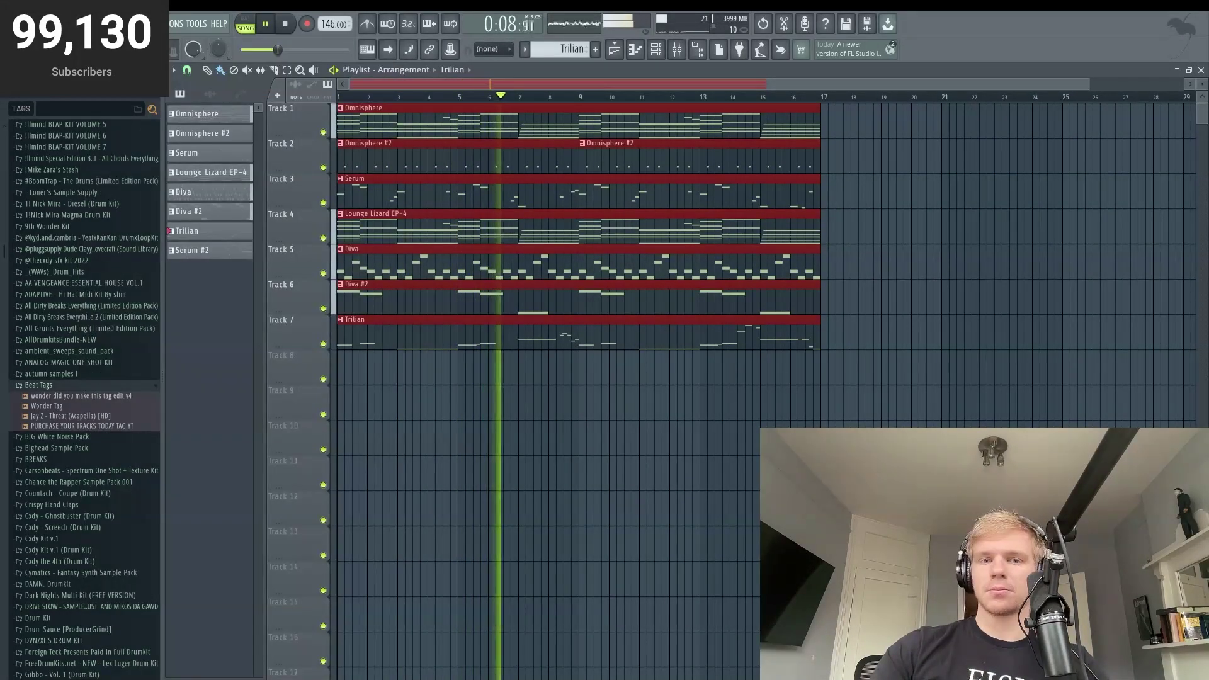
drag(866, 103, 382, 346)
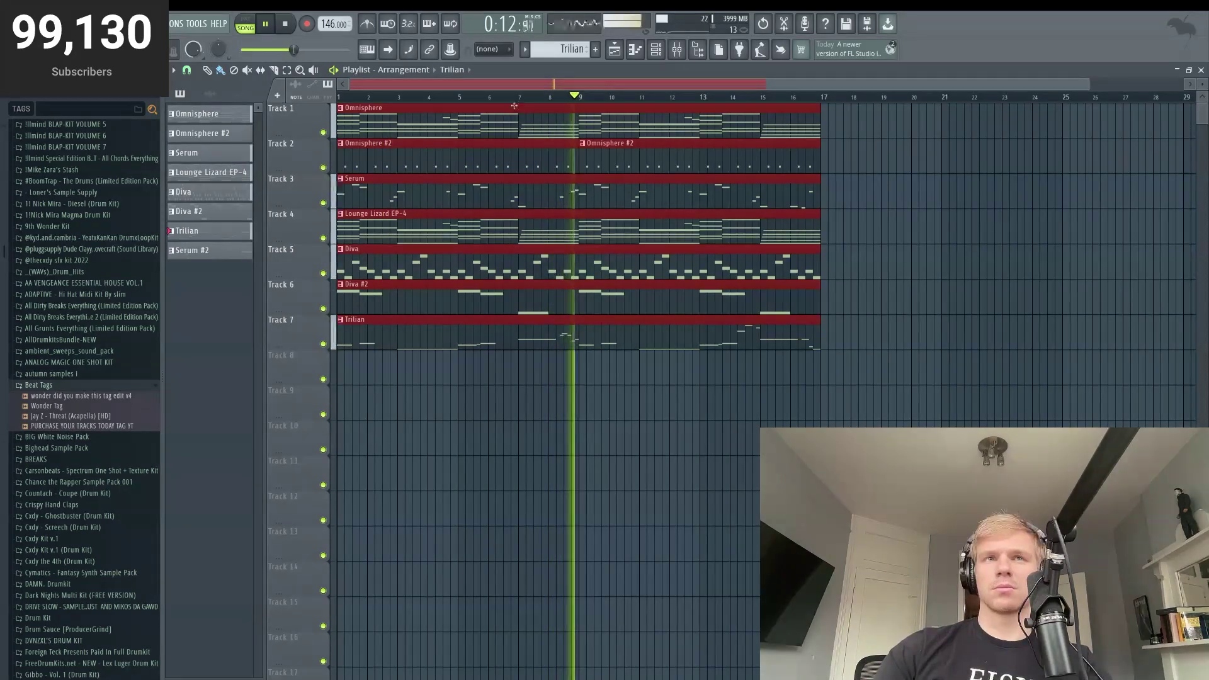
Step: Replay the arrangement from around bar 6 and again from bar 5
click(500, 96)
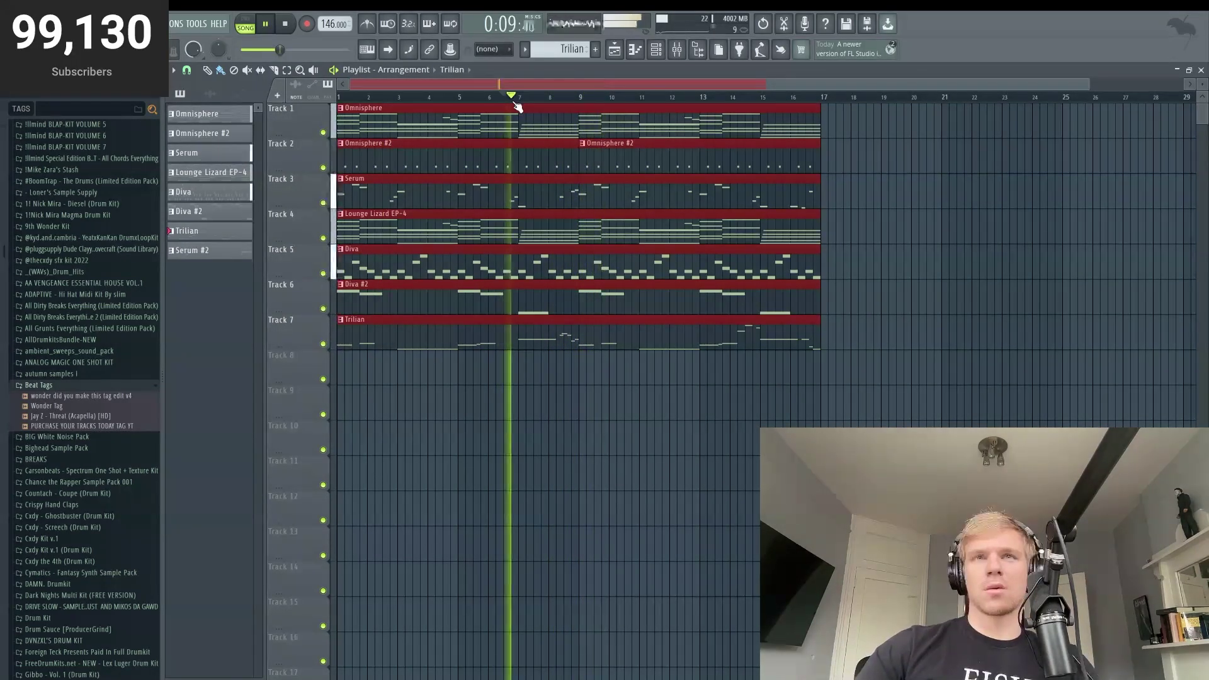
click(500, 96)
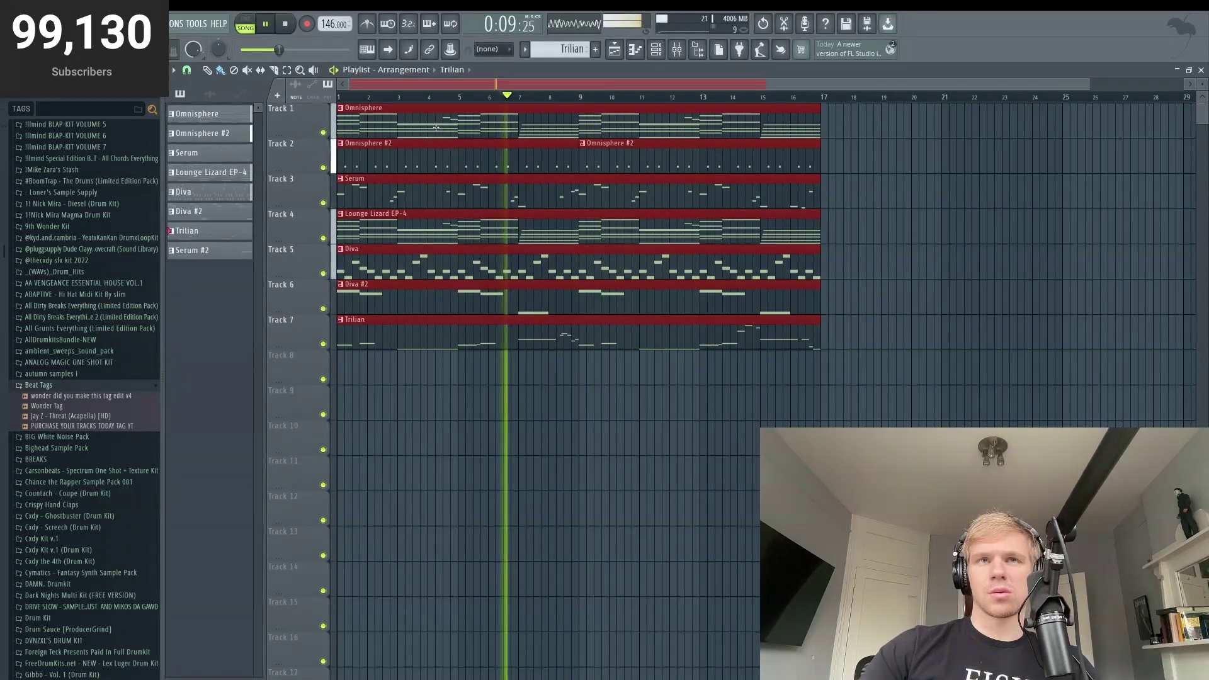
click(459, 97)
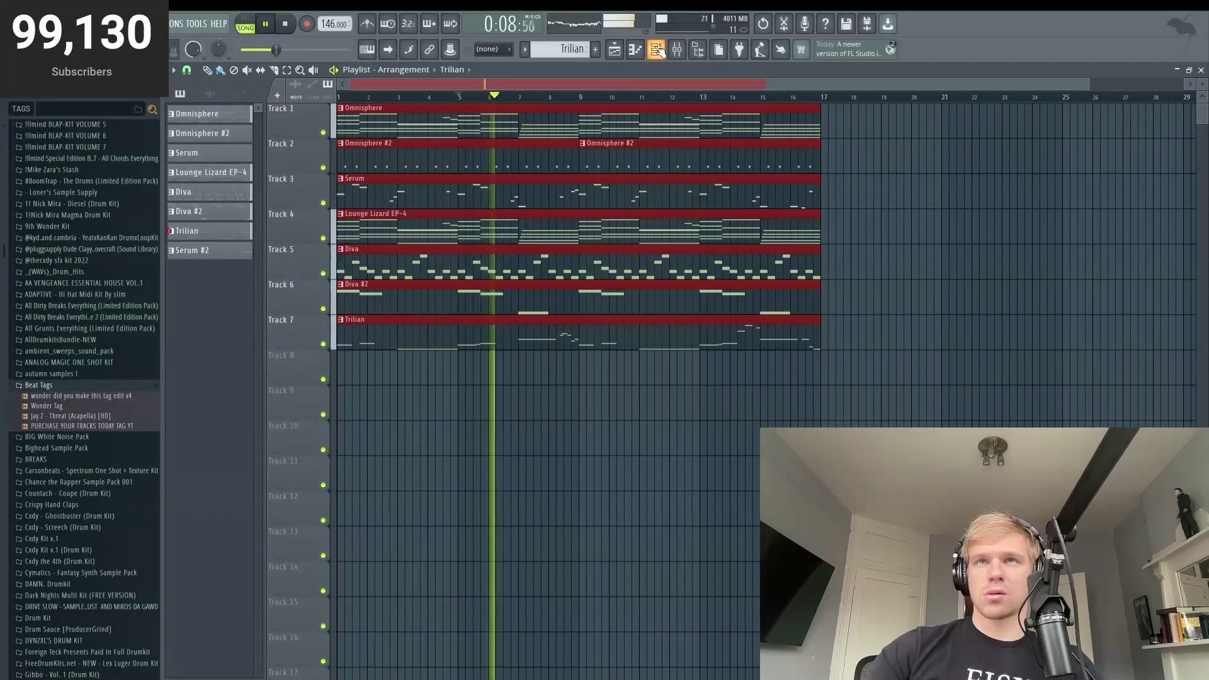
Step: Stop playback and browse the effect plugins available for the Serum mixer track
key(F6)
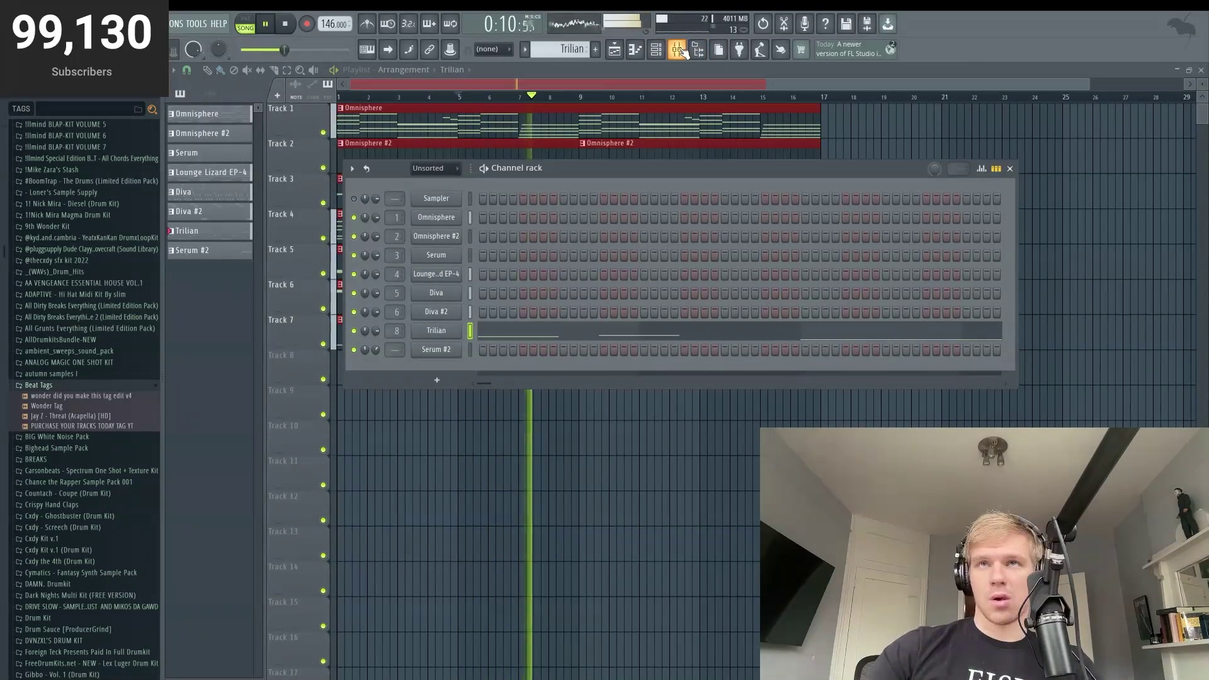
key(F9)
click(477, 441)
key(space)
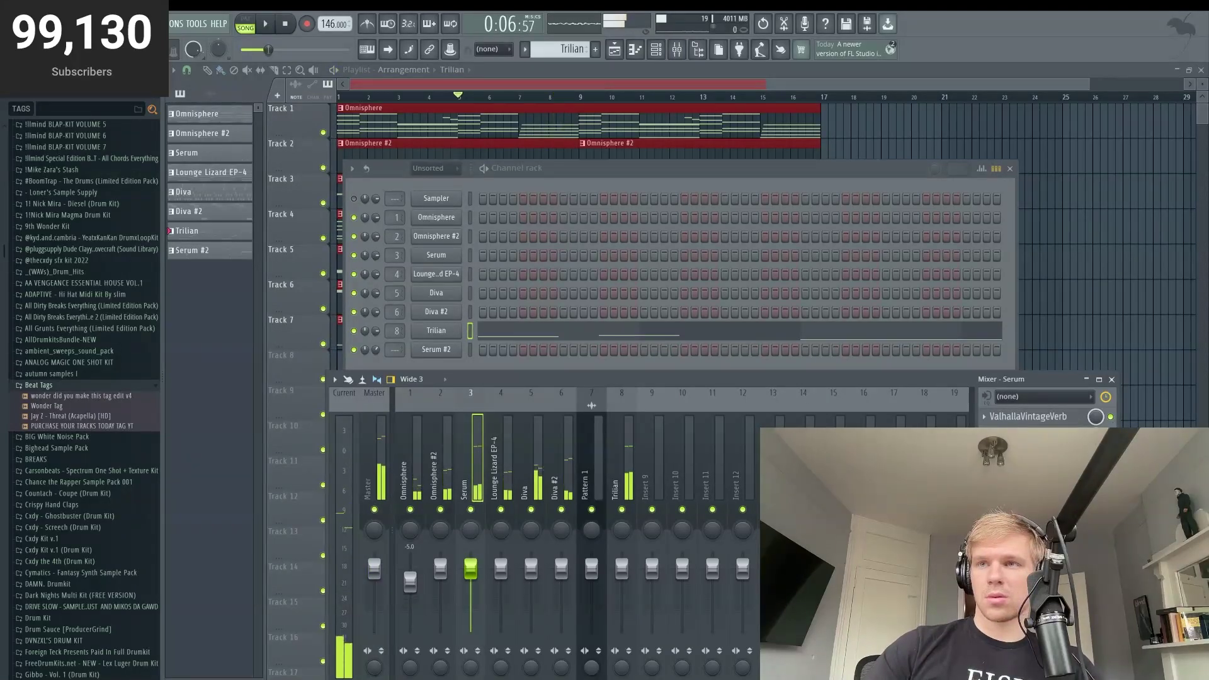
click(1042, 396)
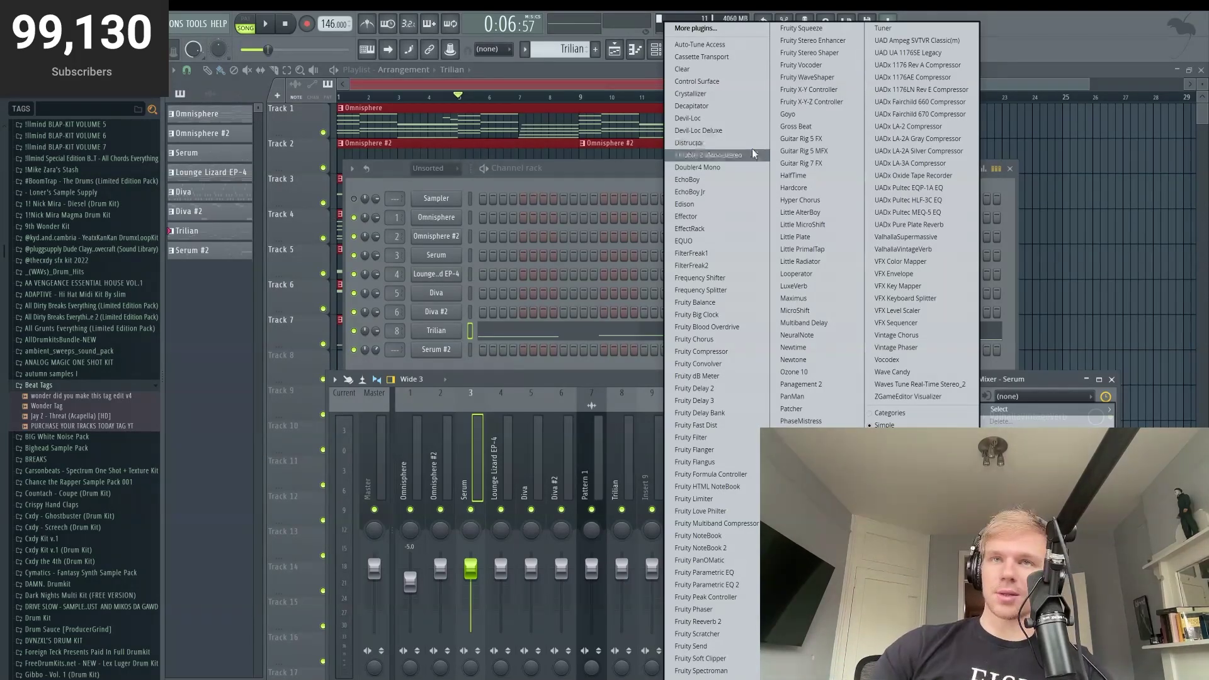
click(476, 254)
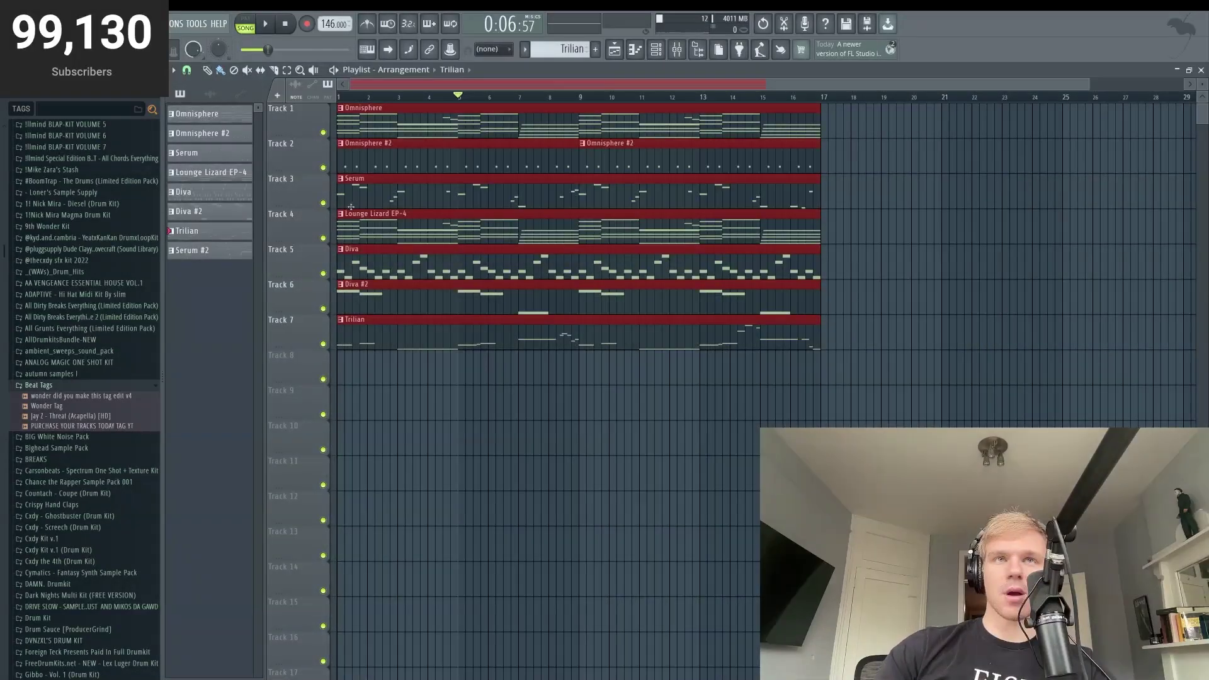
Step: Select the Serum pattern and audition it on its own in pattern mode with the channel rack open
click(367, 204)
click(658, 49)
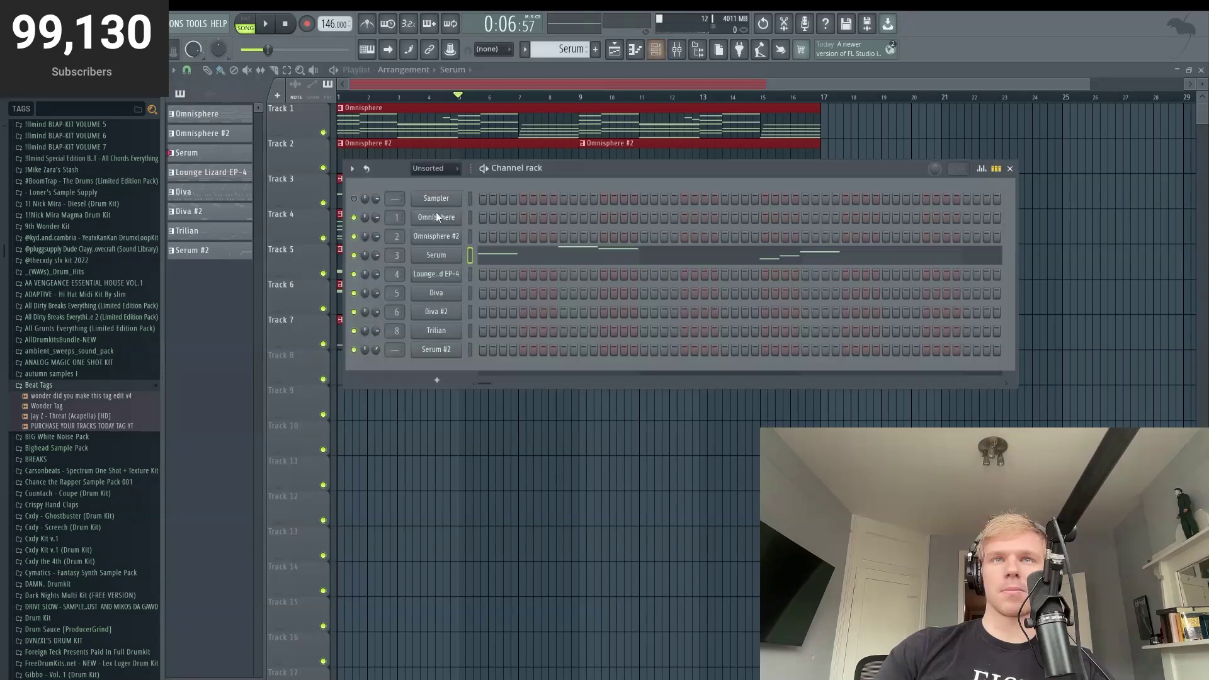
key(space)
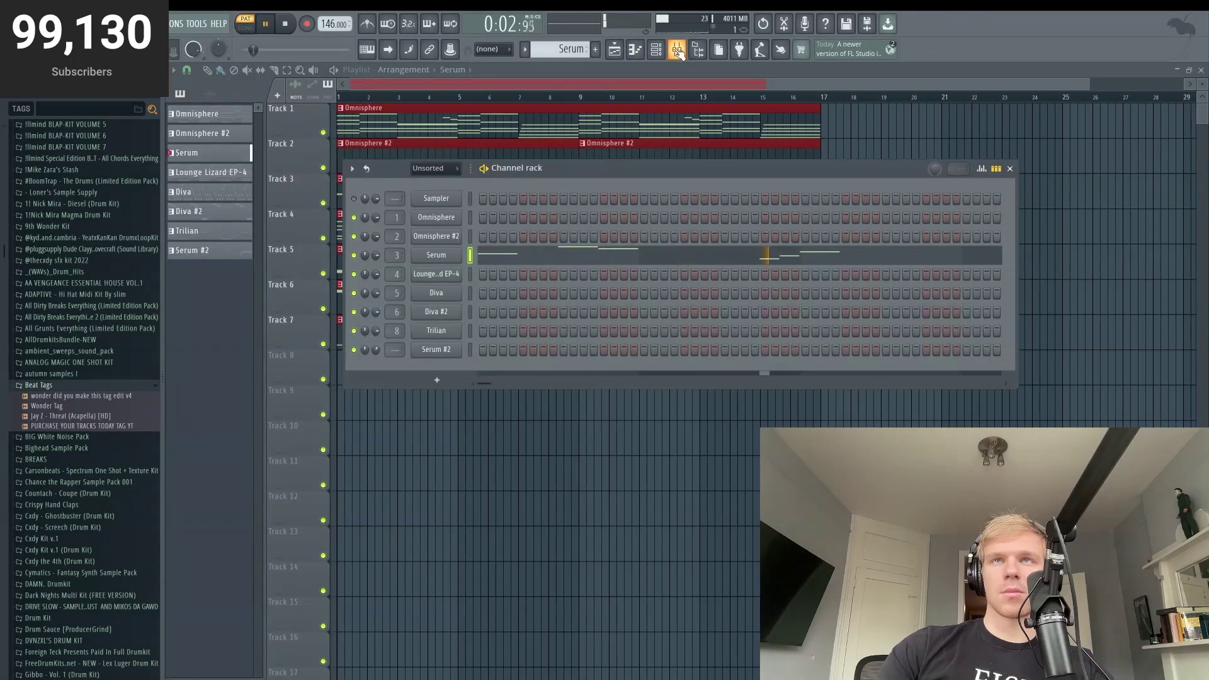
key(space)
Step: Load Guitar Rig 7 FX on the Serum mixer track and dismiss its update notice
click(677, 50)
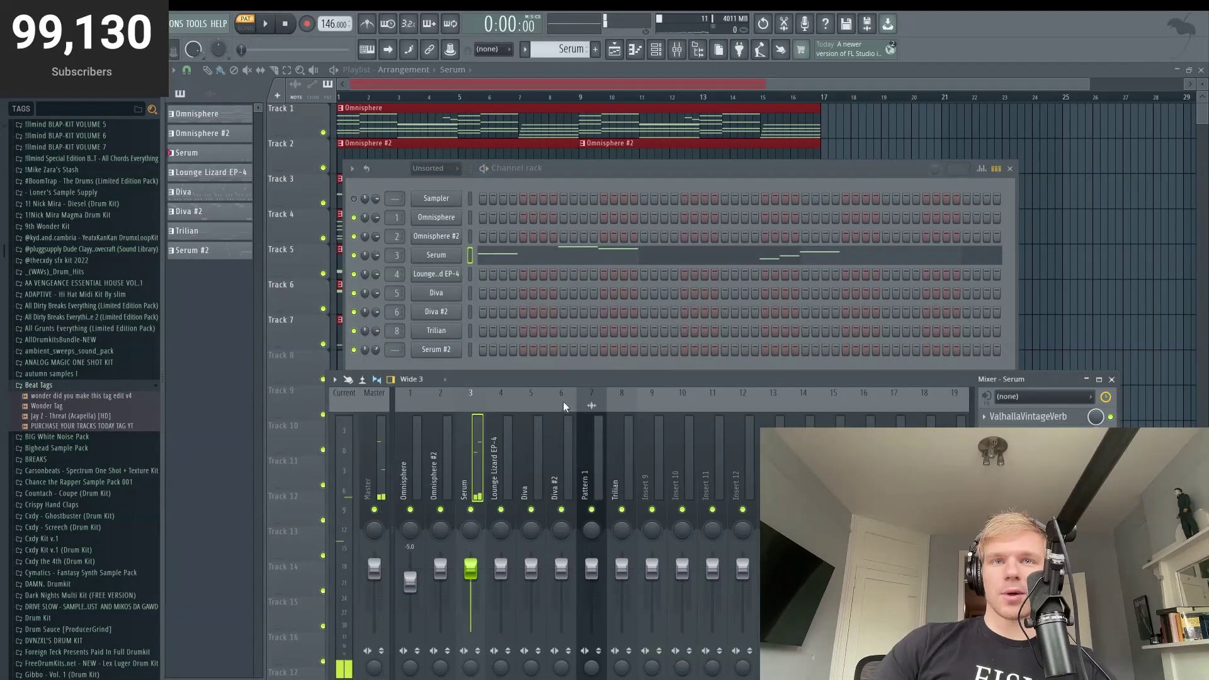
click(1007, 416)
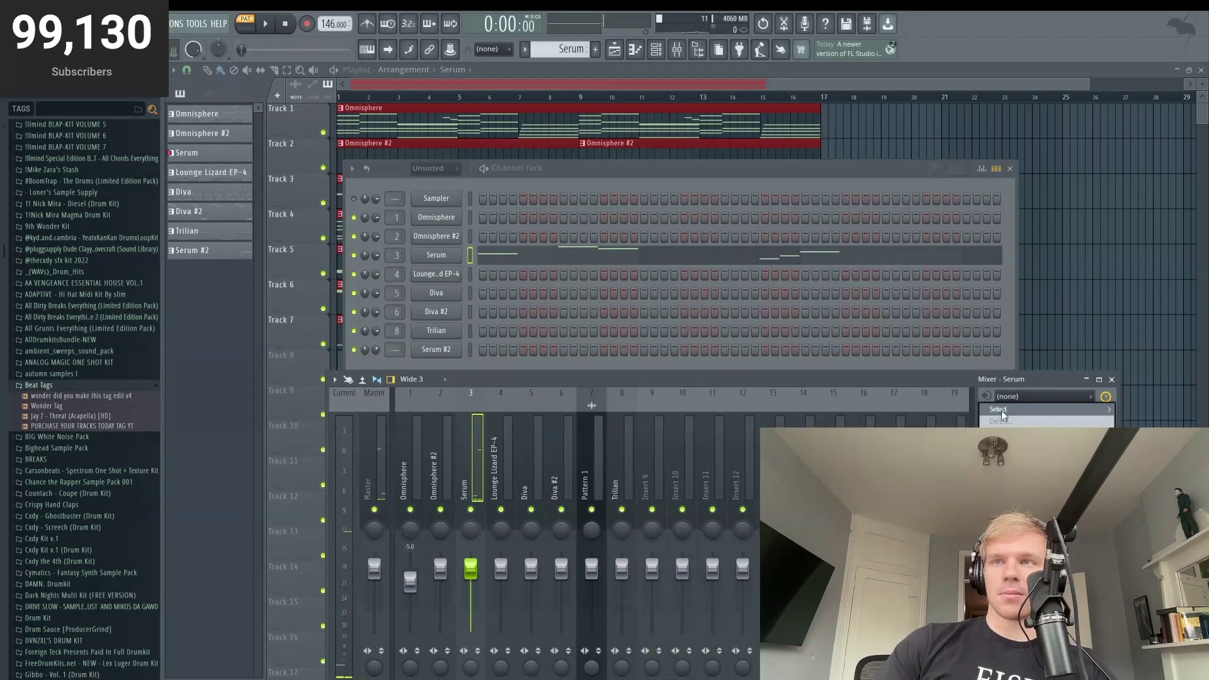
mouse_move(1005, 409)
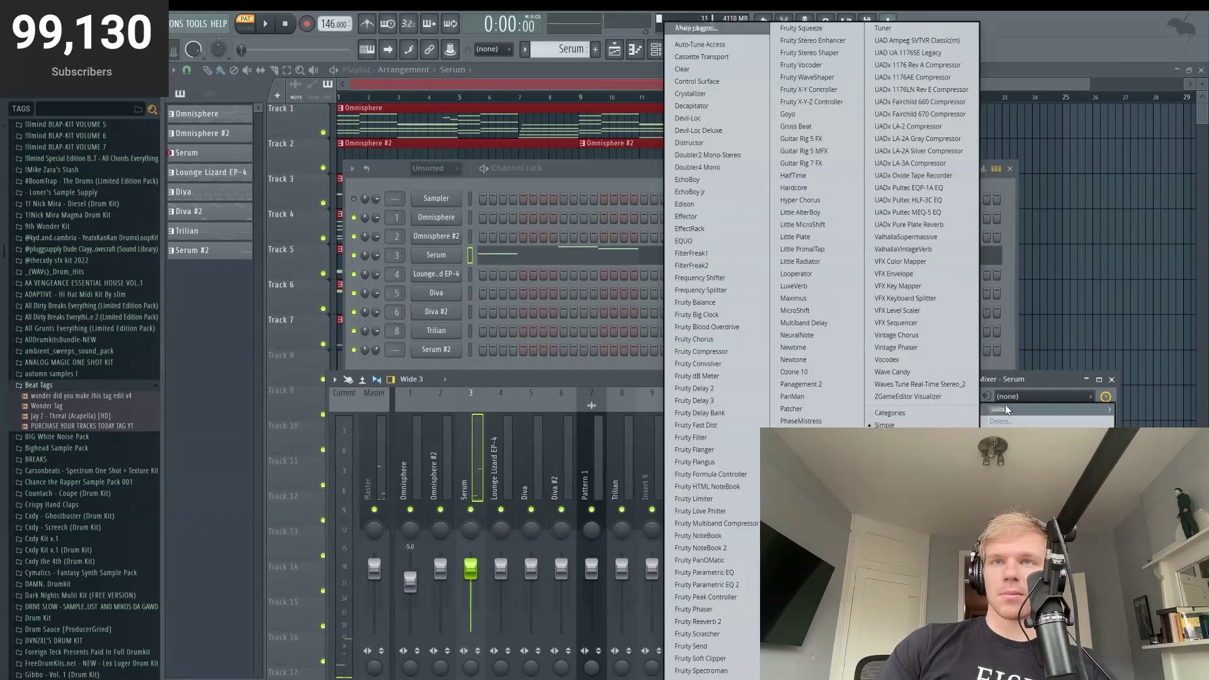
click(811, 163)
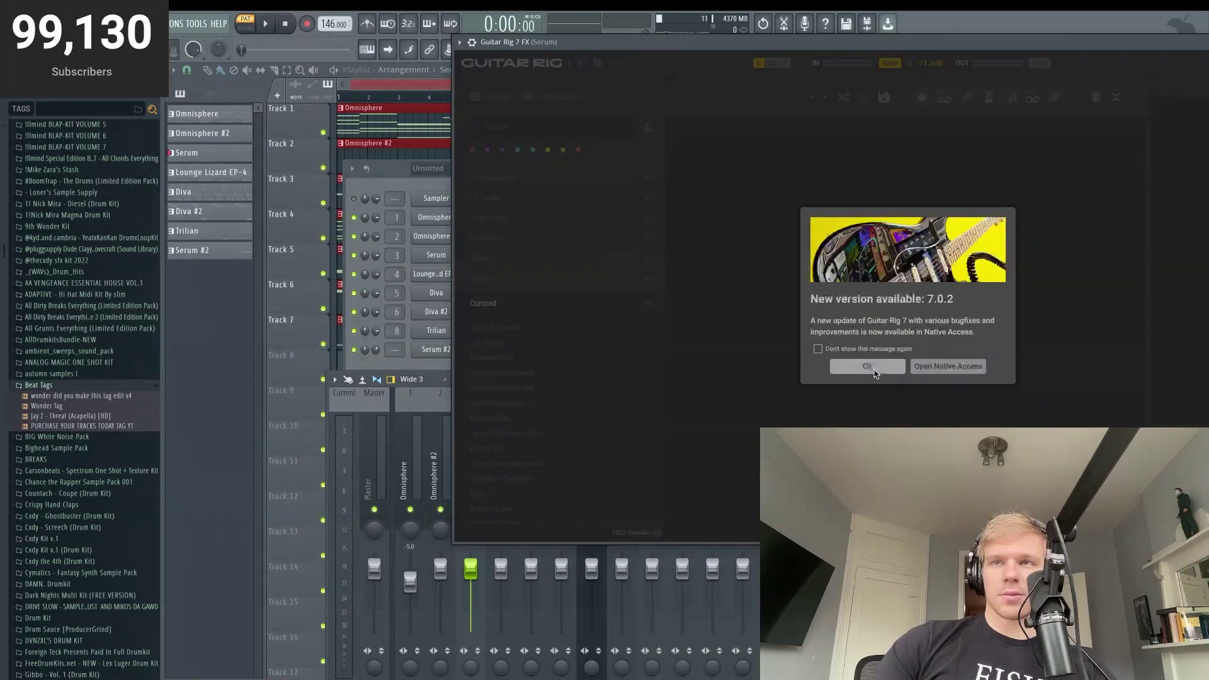
click(874, 368)
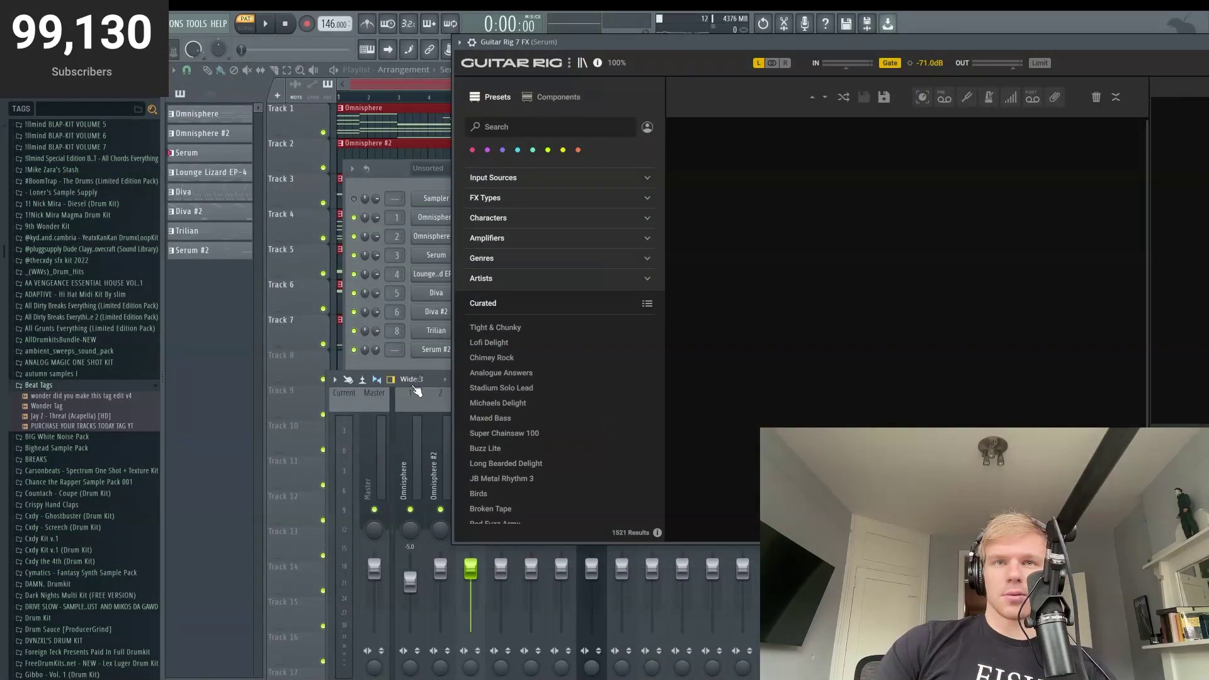
Step: Audition the Serum pattern through Guitar Rig's Analogue Answers preset and select the Omnisphere mixer track
click(515, 372)
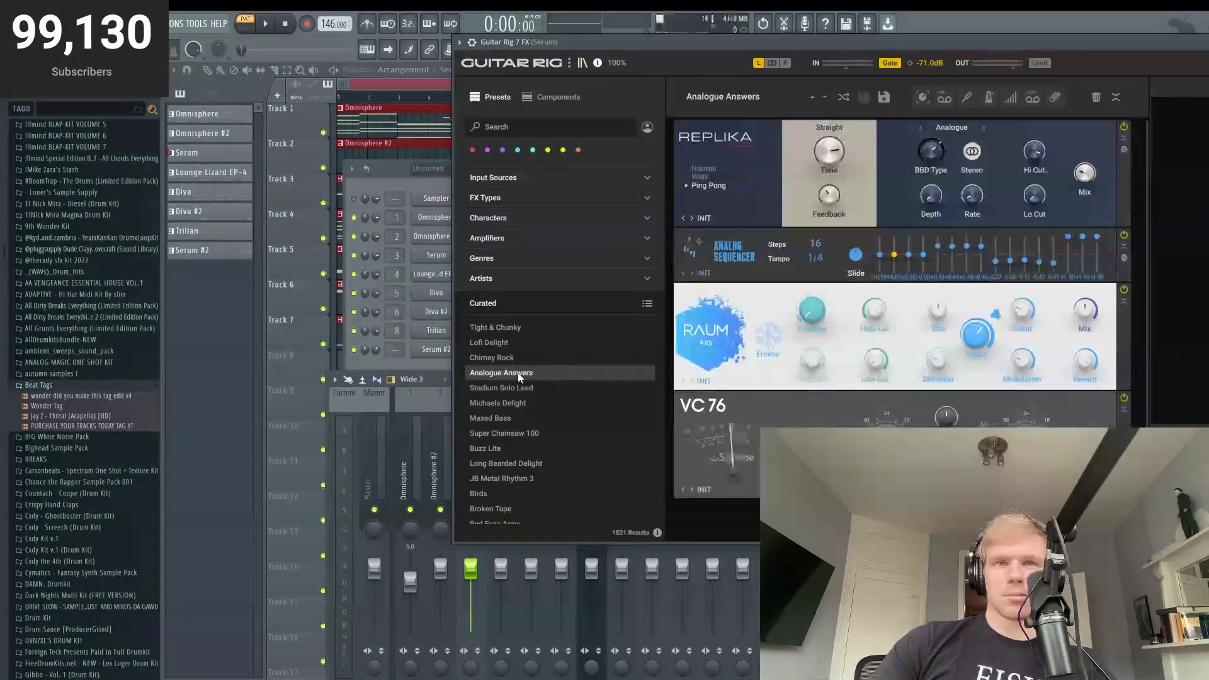
click(265, 25)
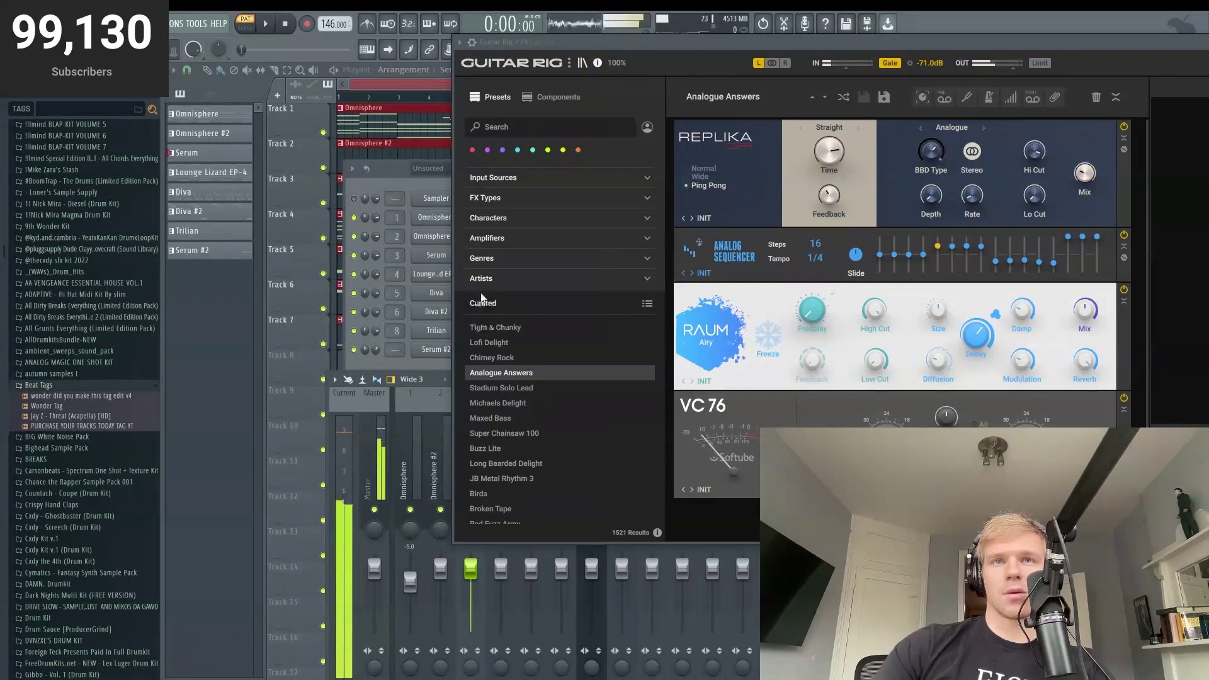
click(423, 402)
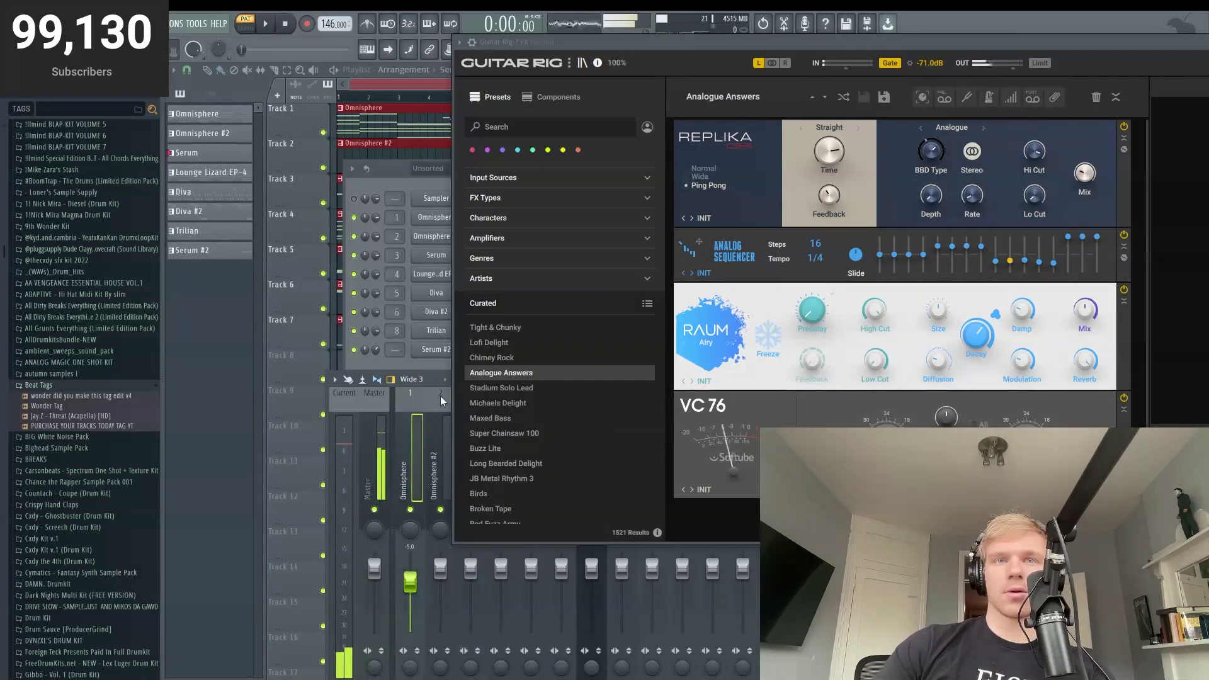
Step: Lower the Serum mixer track to -12.5 dB and audition Guitar Rig's JB Metal Rhythm 3, Birds, Analogue Answers, Stadium Solo Lead and Lofi Delight presets
click(470, 604)
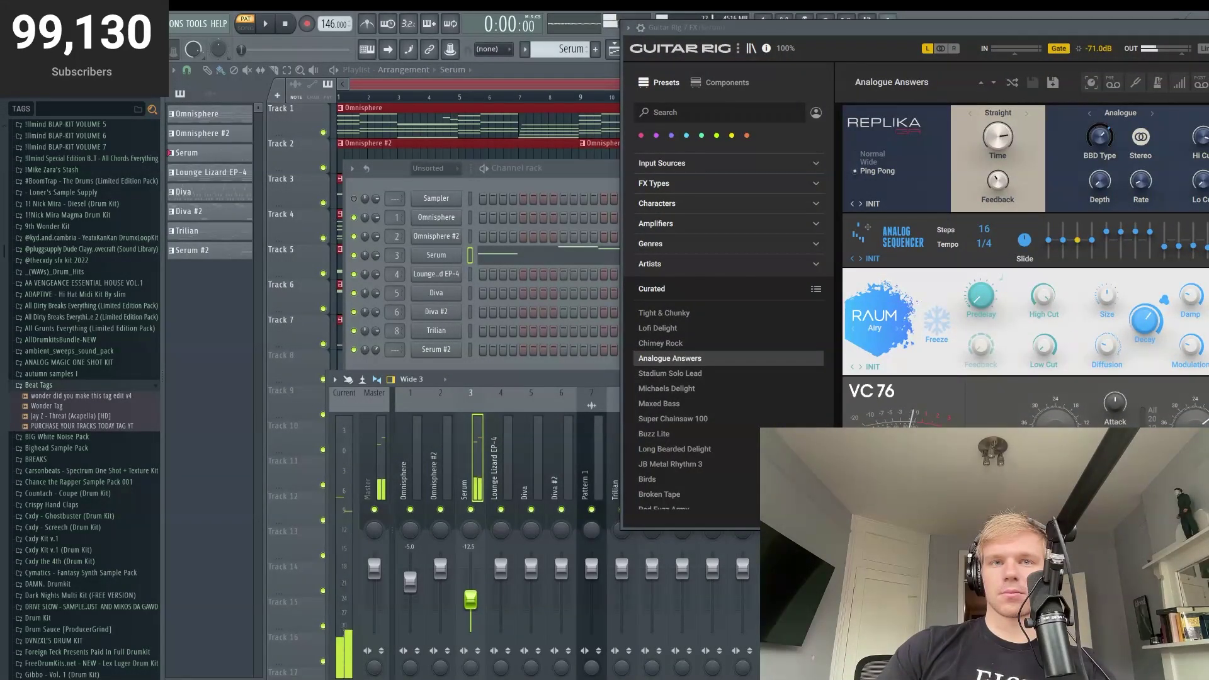
click(669, 461)
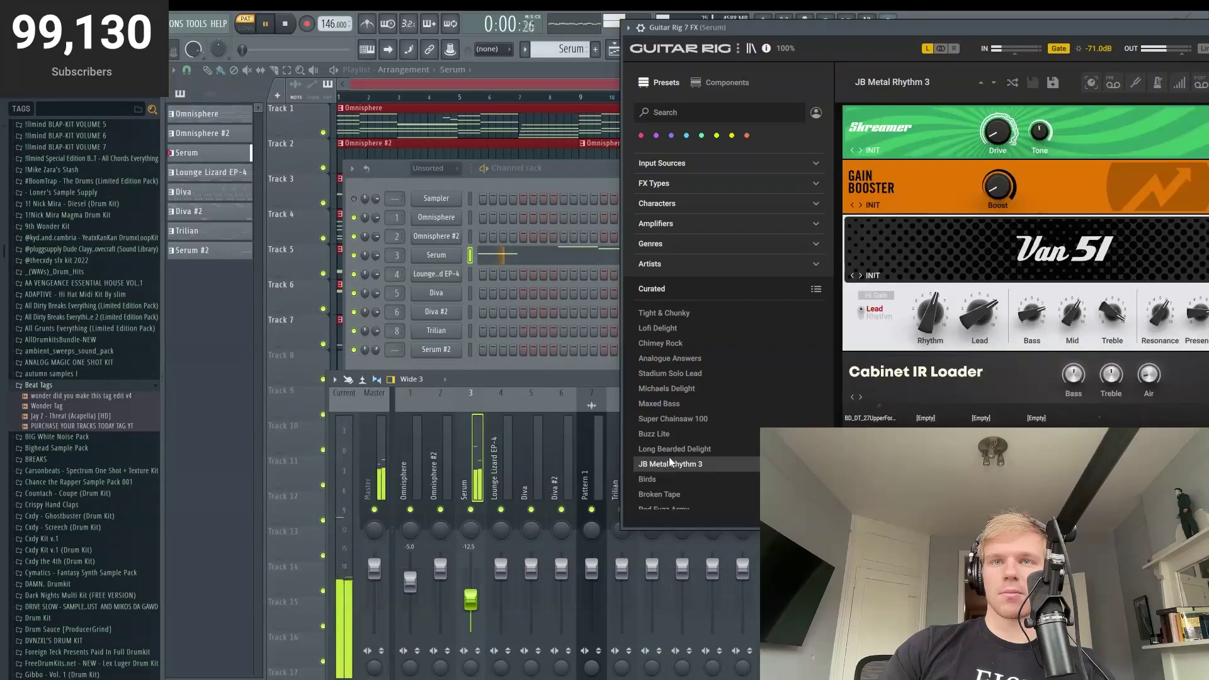
click(657, 478)
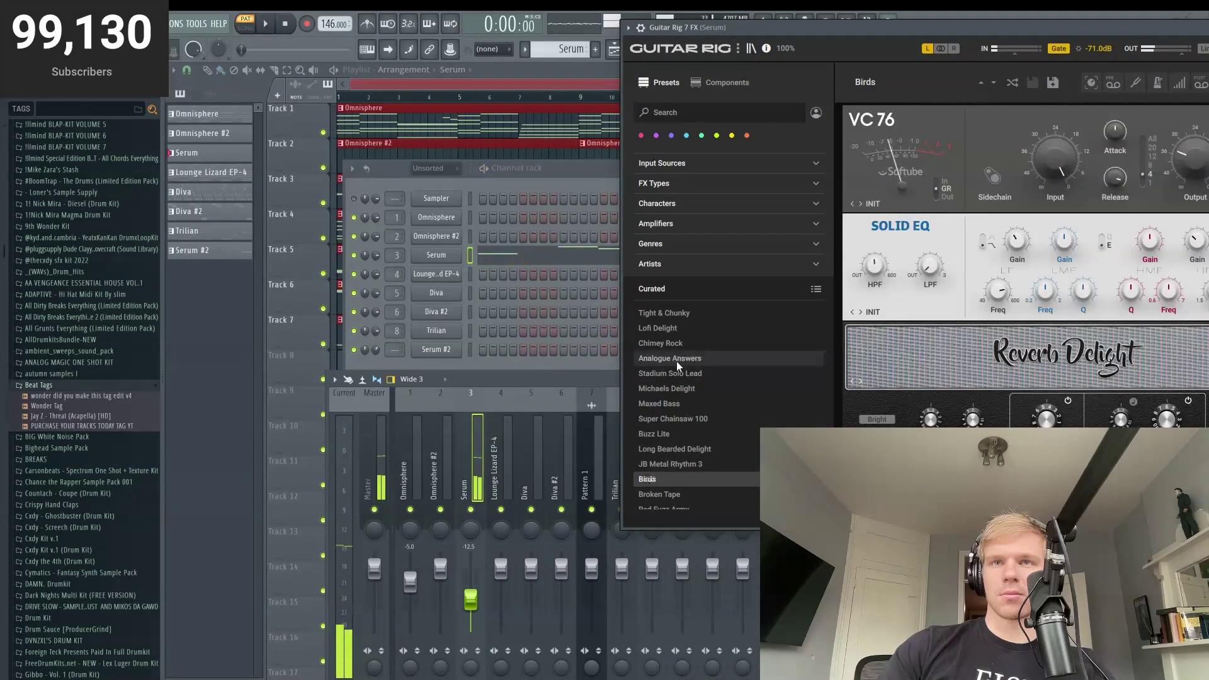
click(676, 360)
click(679, 374)
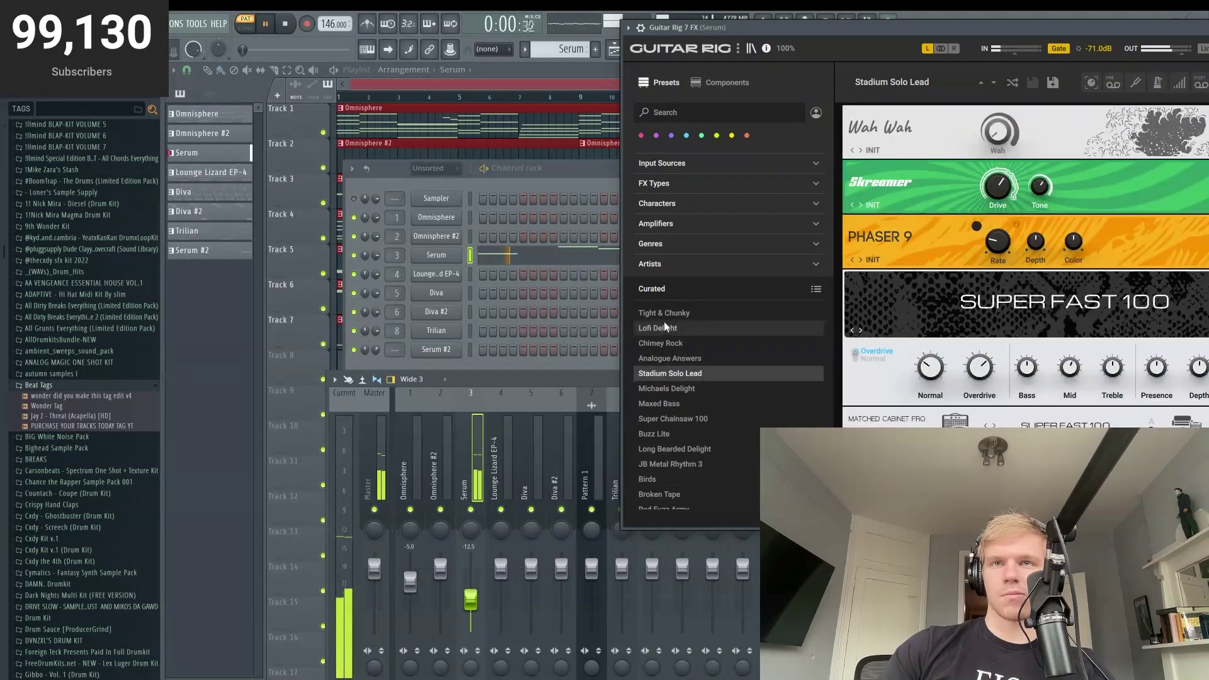
click(664, 325)
key(space)
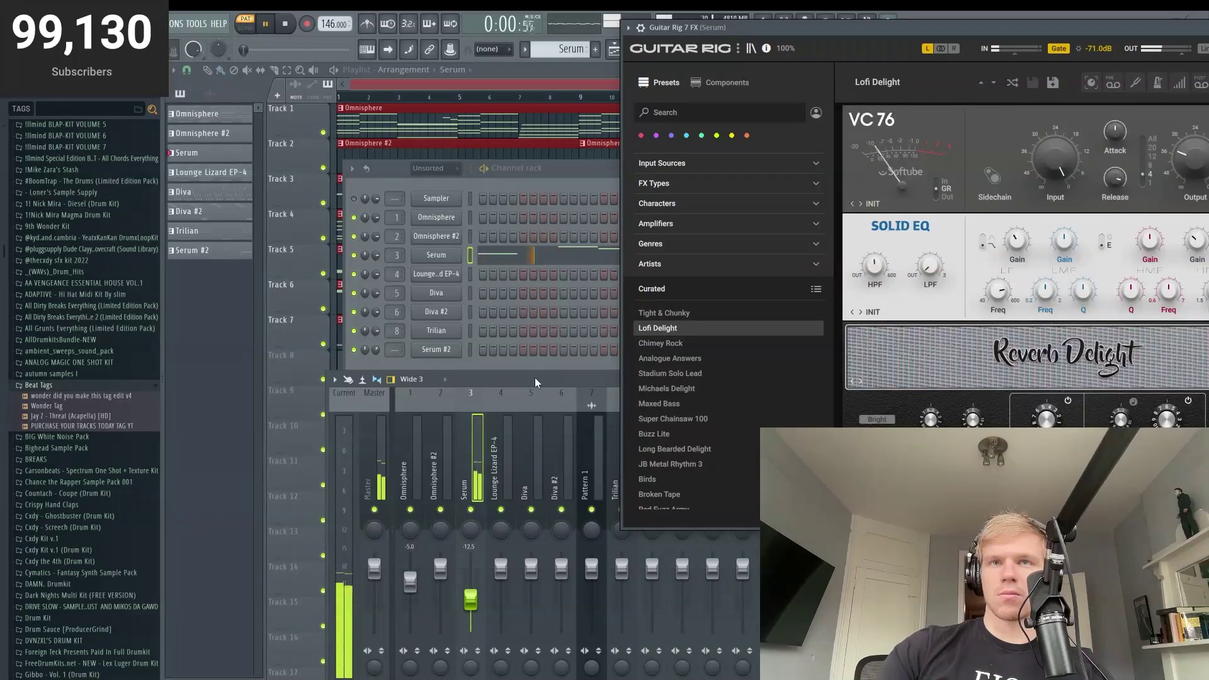
Step: Browse Guitar Rig's curated presets and filter the list to the Lofi genre
drag(741, 35, 666, 79)
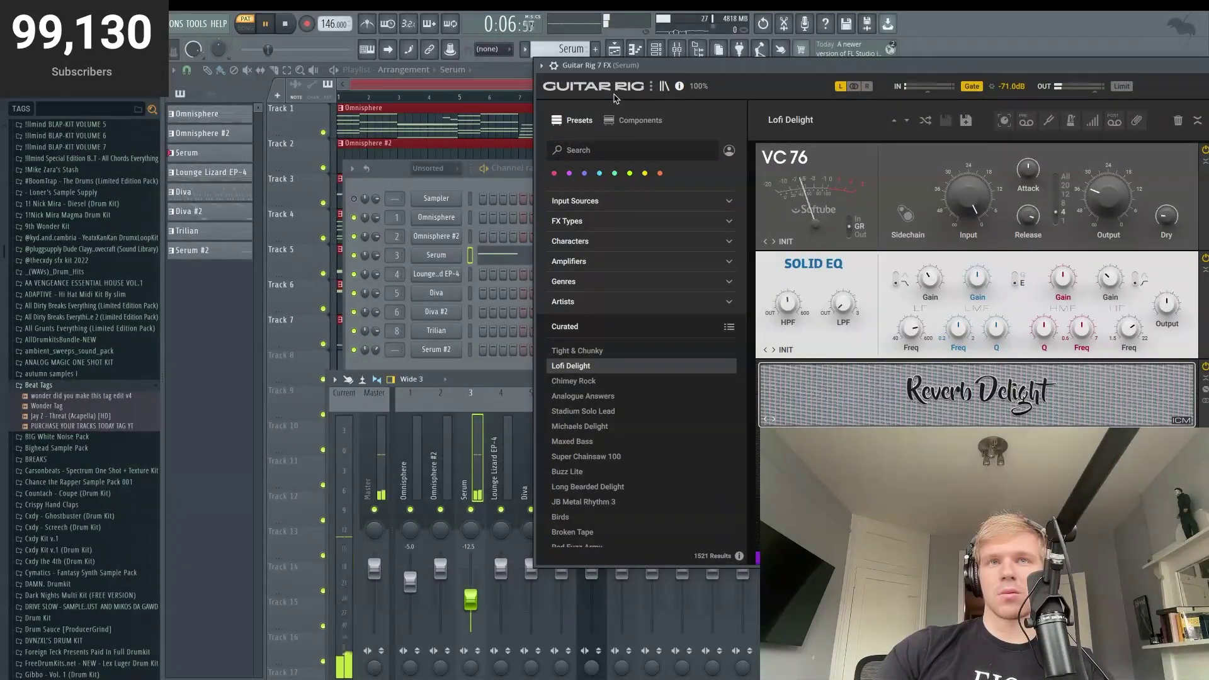
scroll(601, 495, down, 10)
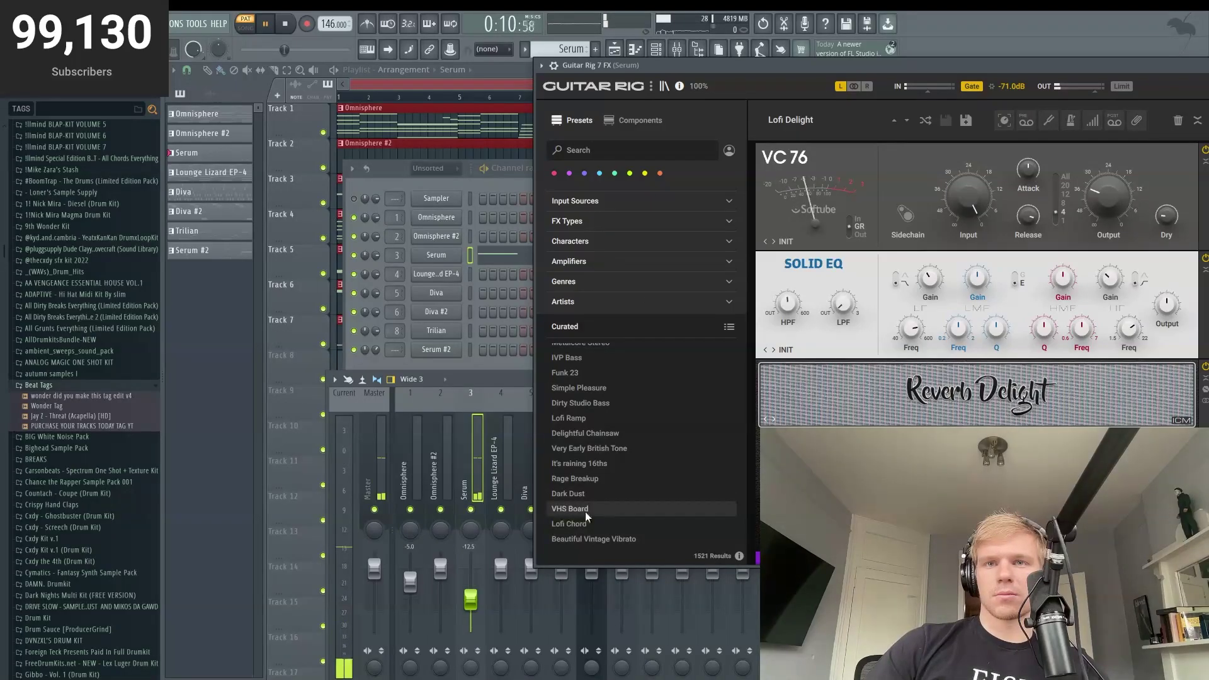
scroll(595, 512, up, 4)
scroll(597, 515, down, 5)
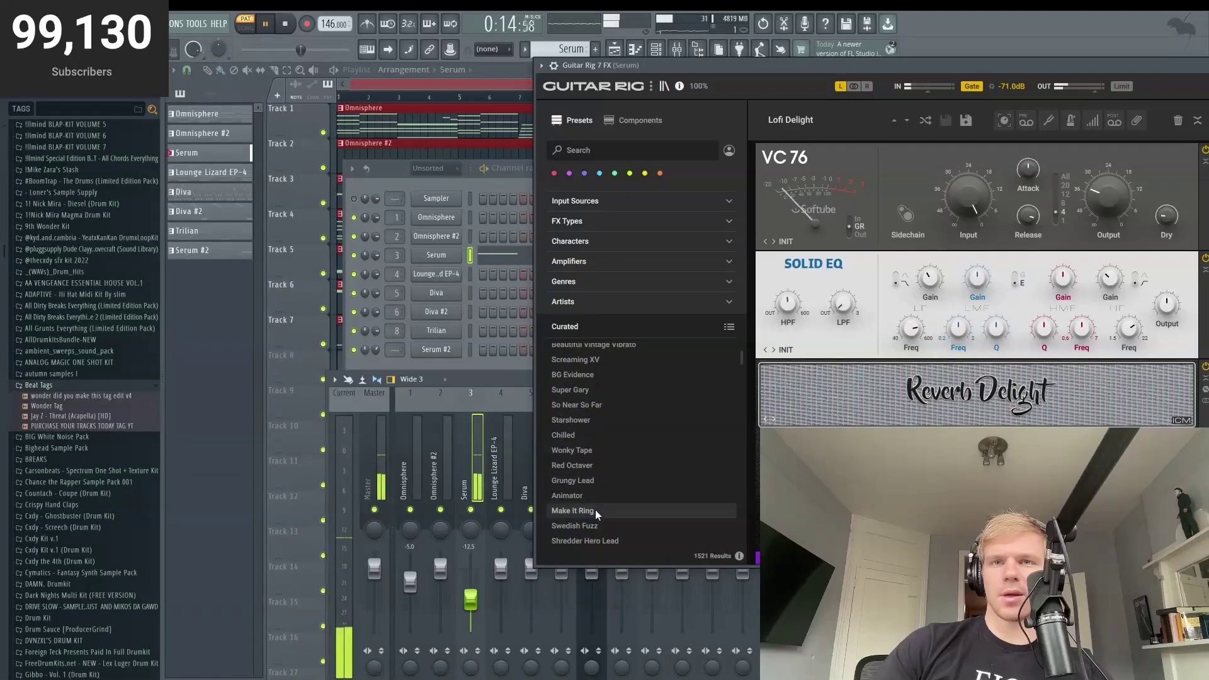
click(584, 222)
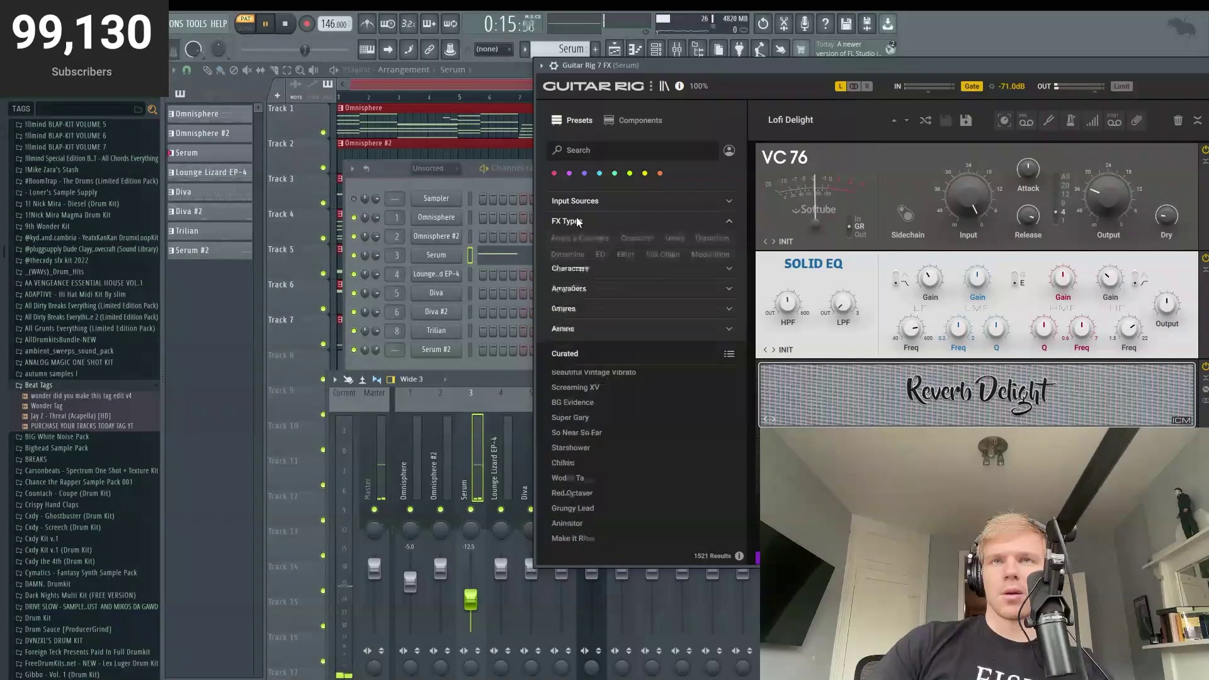
click(649, 209)
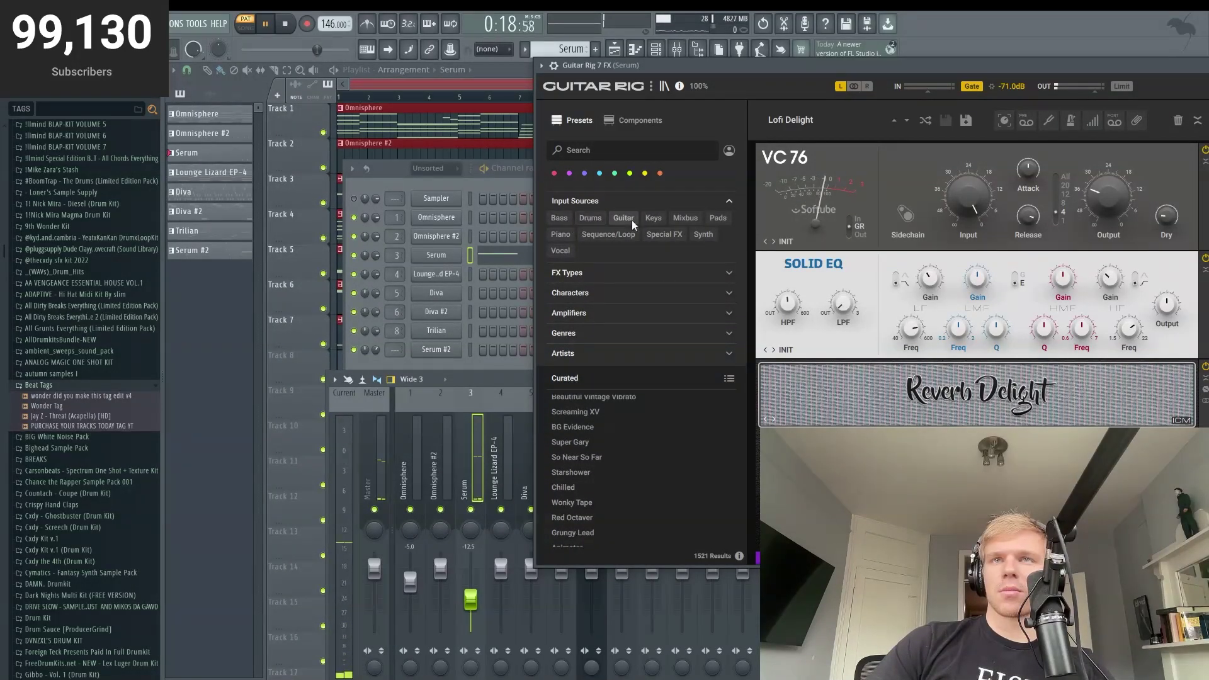
click(572, 334)
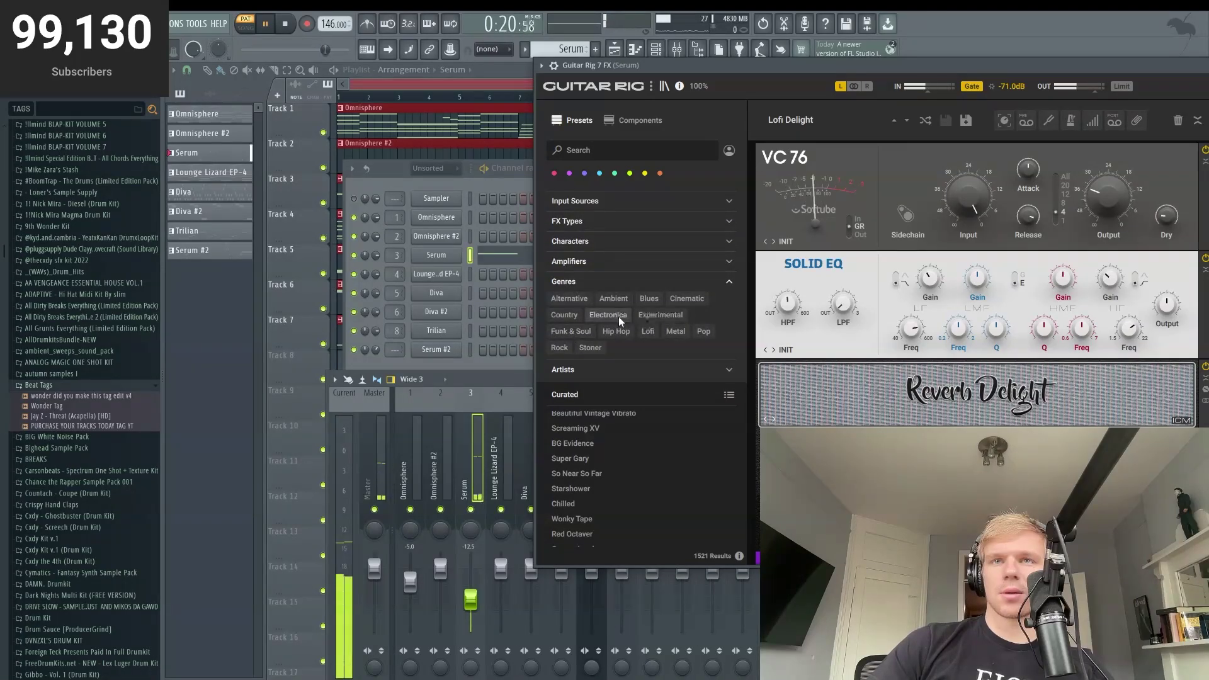
click(647, 331)
Step: Compare the Birds and Broken Tape presets on the Serum sound, settle on Birds and close Guitar Rig
click(579, 462)
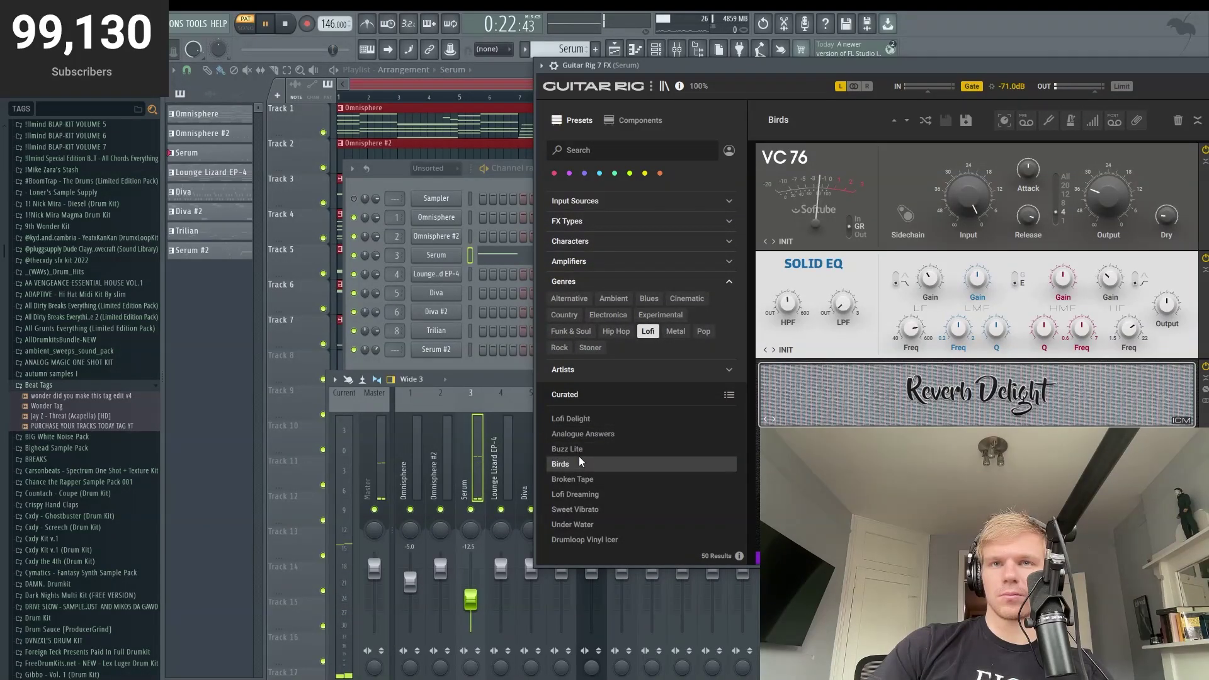
click(579, 478)
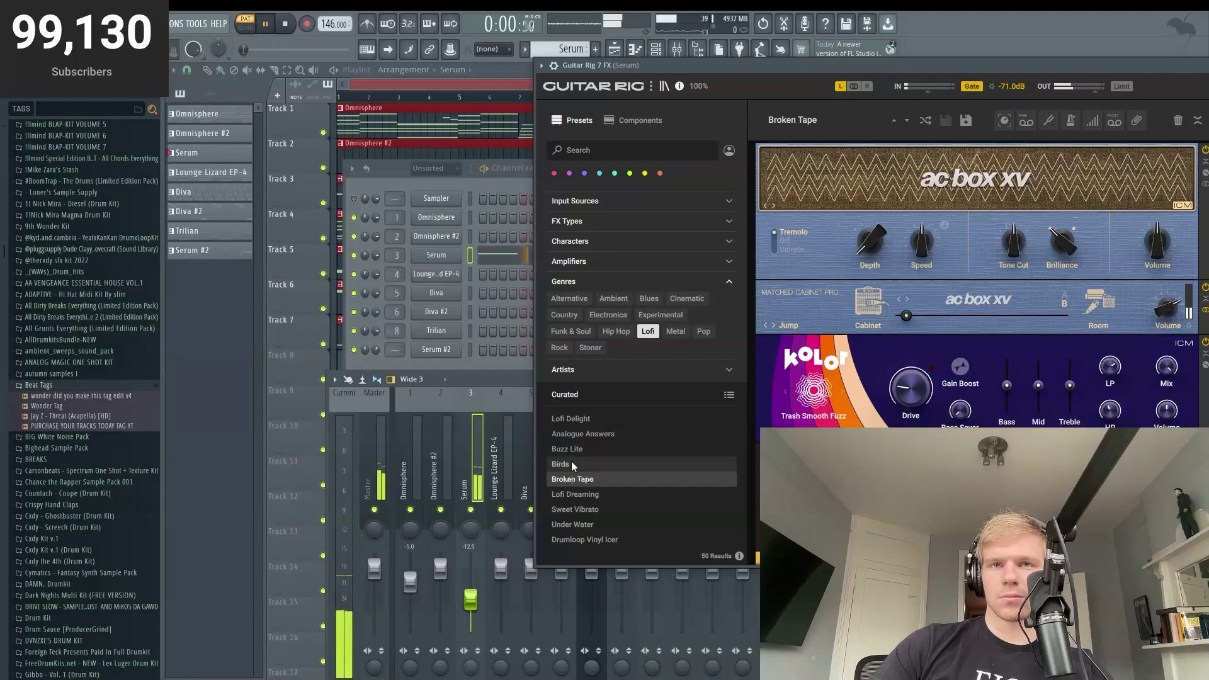
click(572, 464)
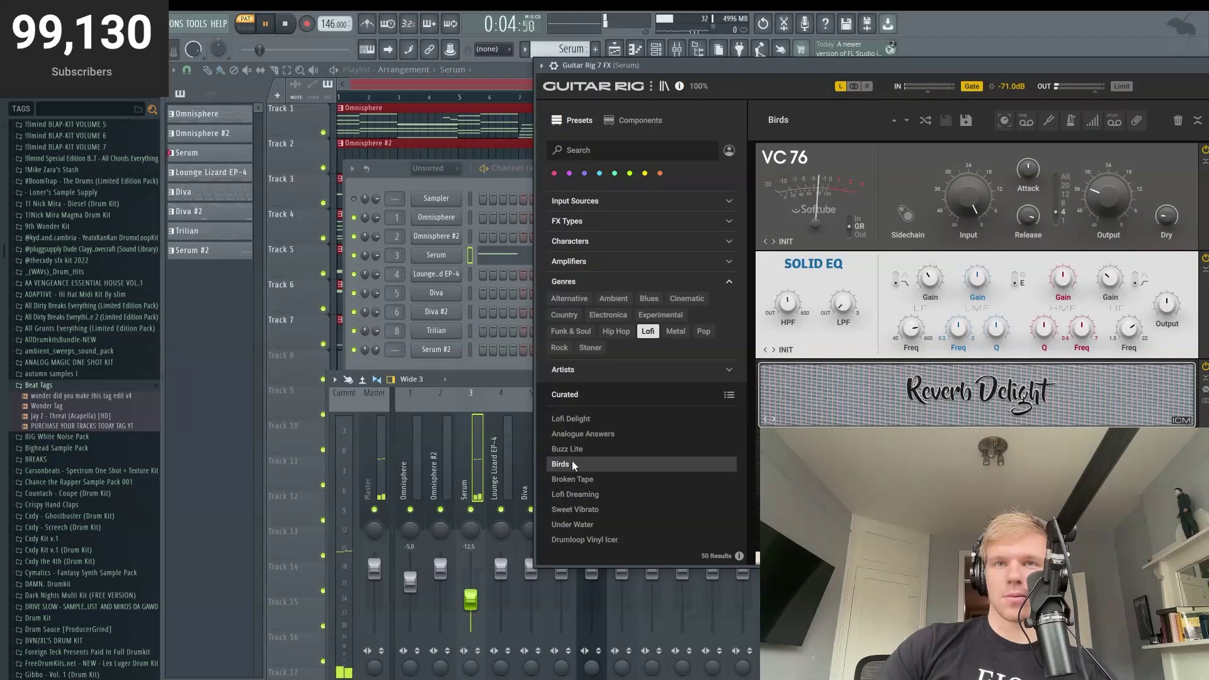
double_click(681, 64)
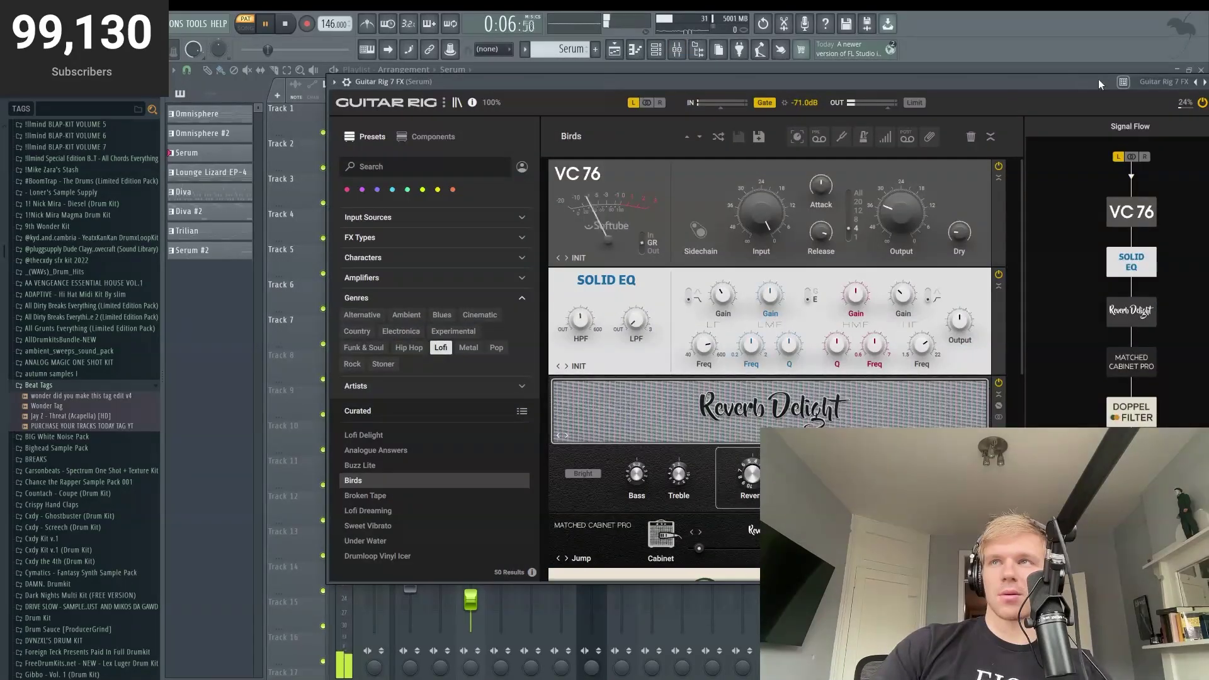
drag(1098, 78, 1013, 108)
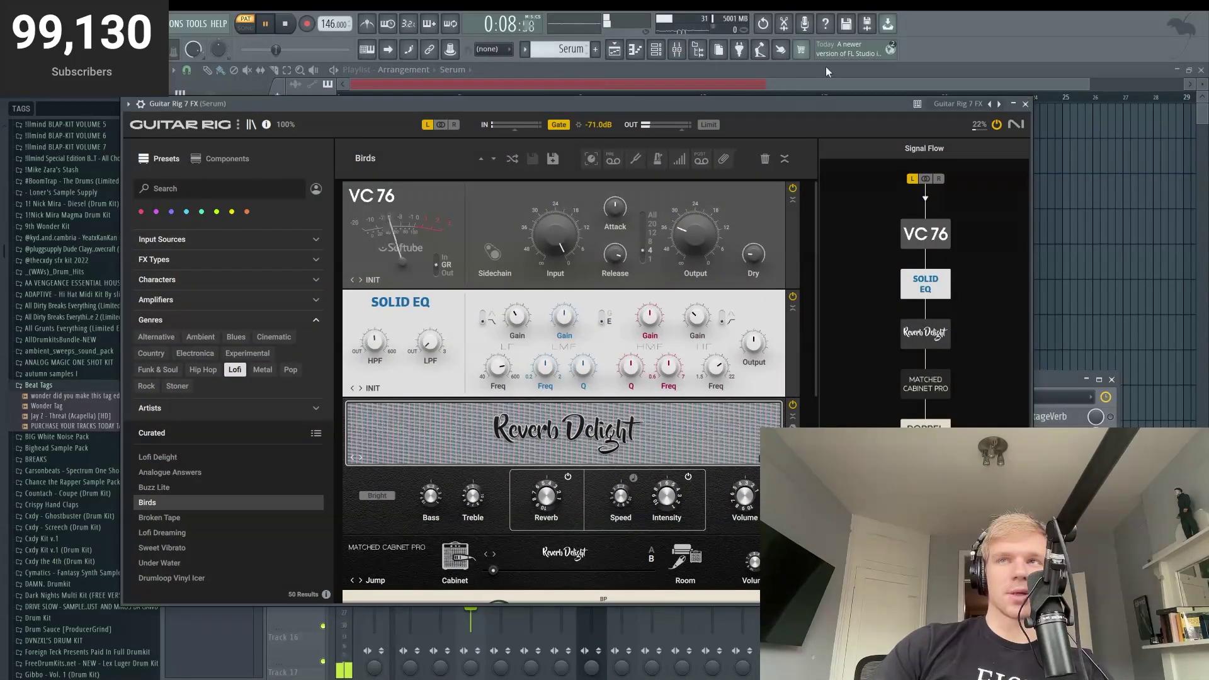
click(1025, 105)
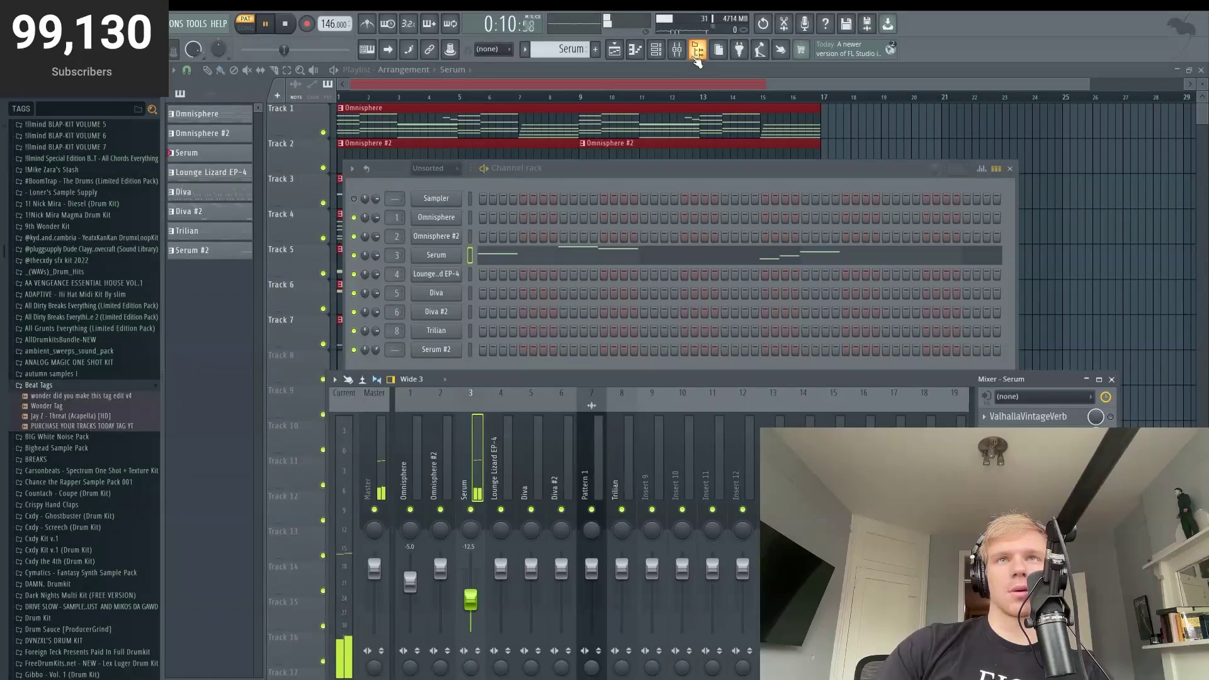
Step: Play the full arrangement in song mode and reopen Guitar Rig on the Serum mixer track, dismissing its update notice
key(F12)
click(245, 24)
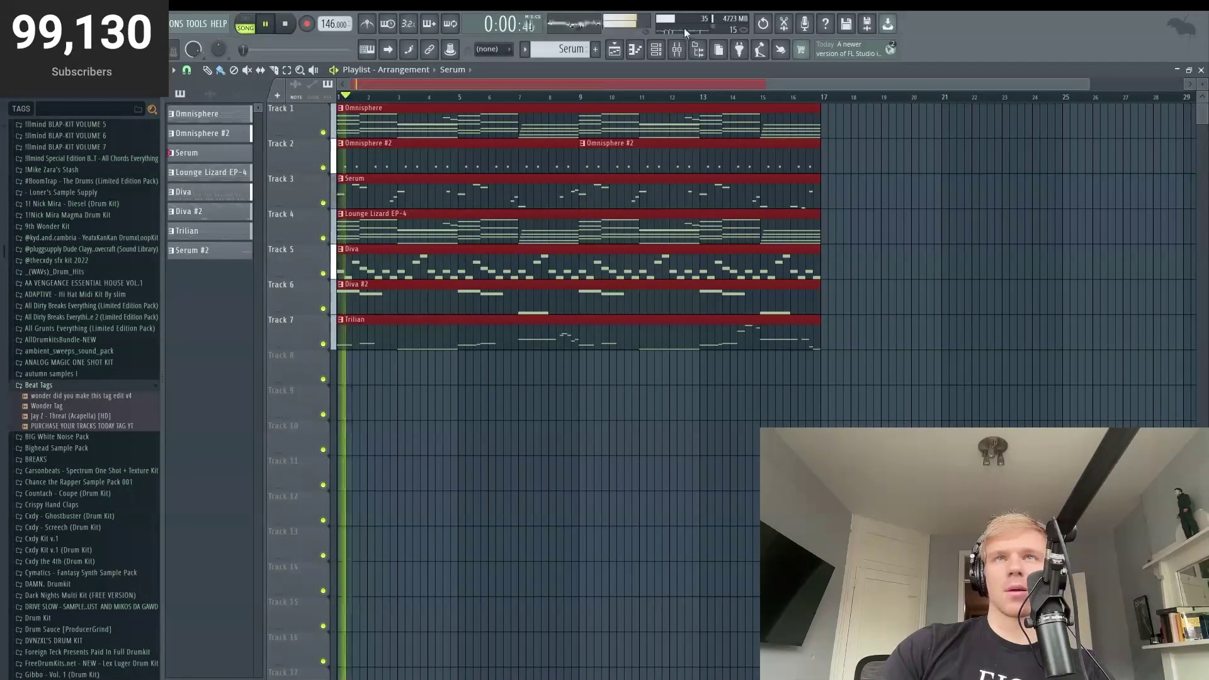
click(677, 49)
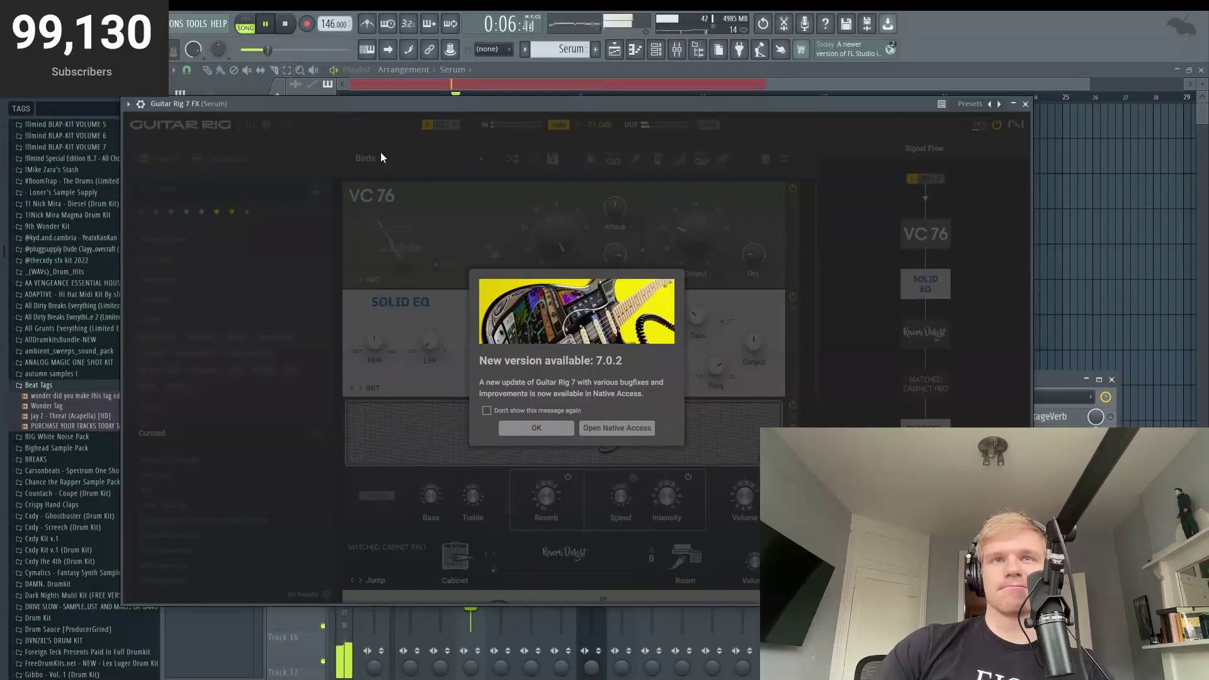
click(554, 429)
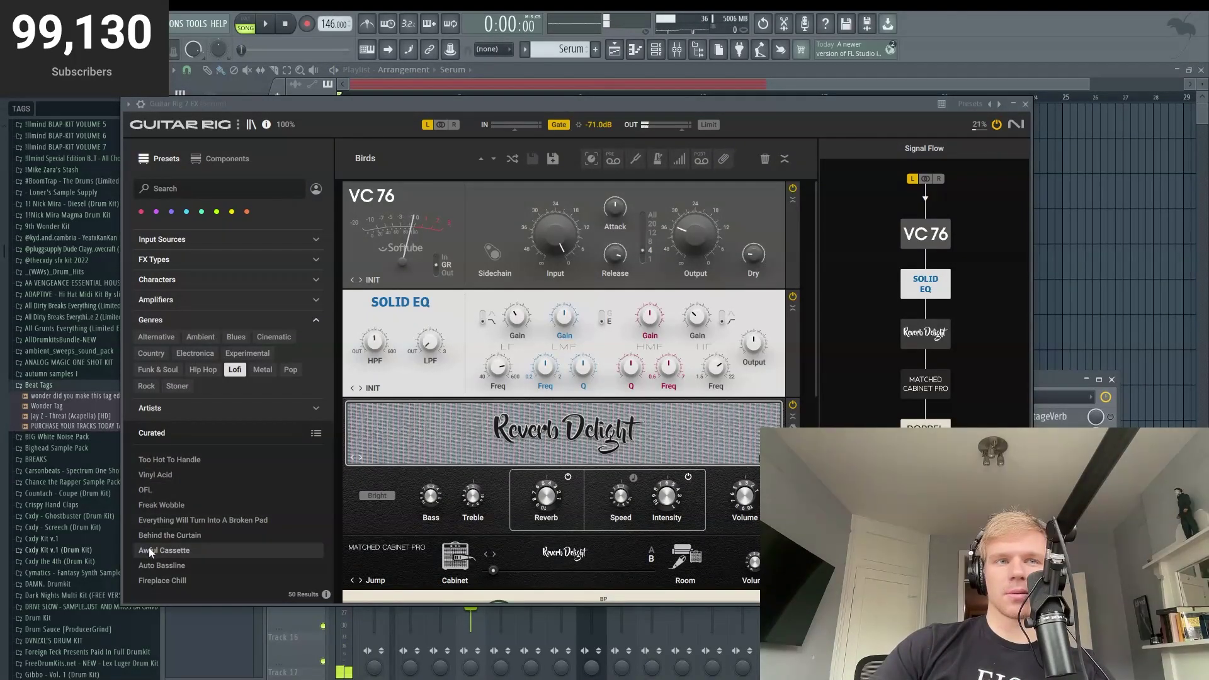
Step: Audition the MU Bass Drive Compressor, Dusty Cassette, Head Speed, Abyss Campfire and Freak Wobble presets with the full arrangement
click(170, 517)
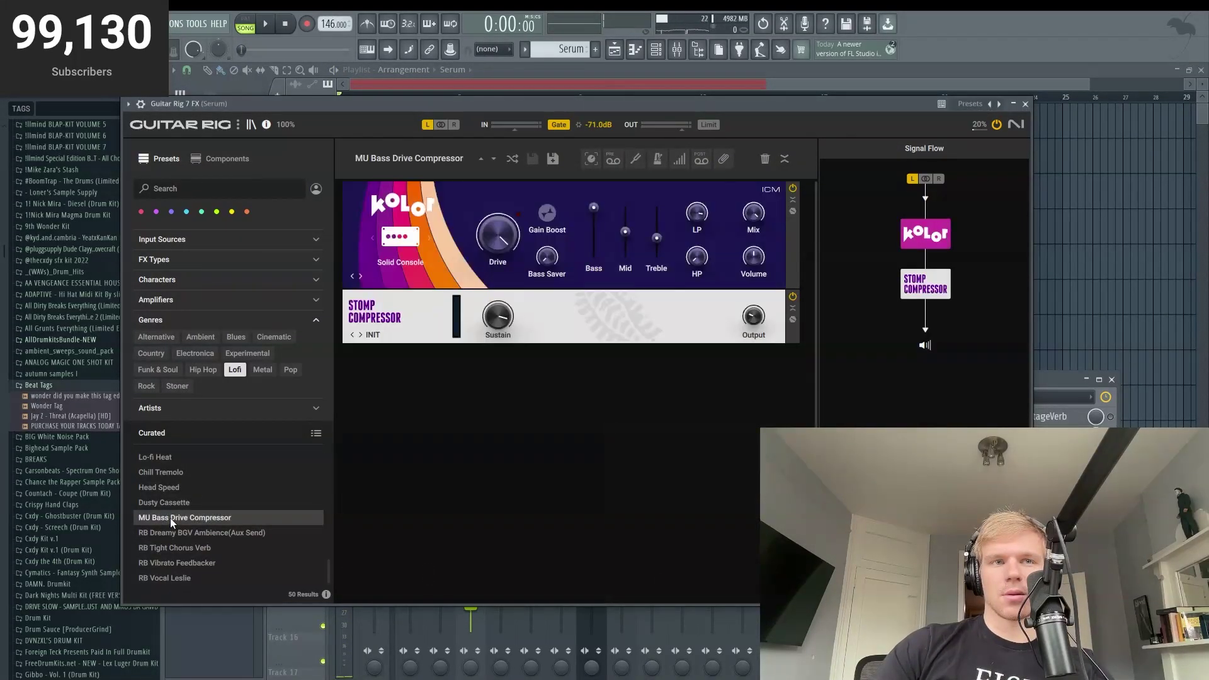
key(space)
click(165, 501)
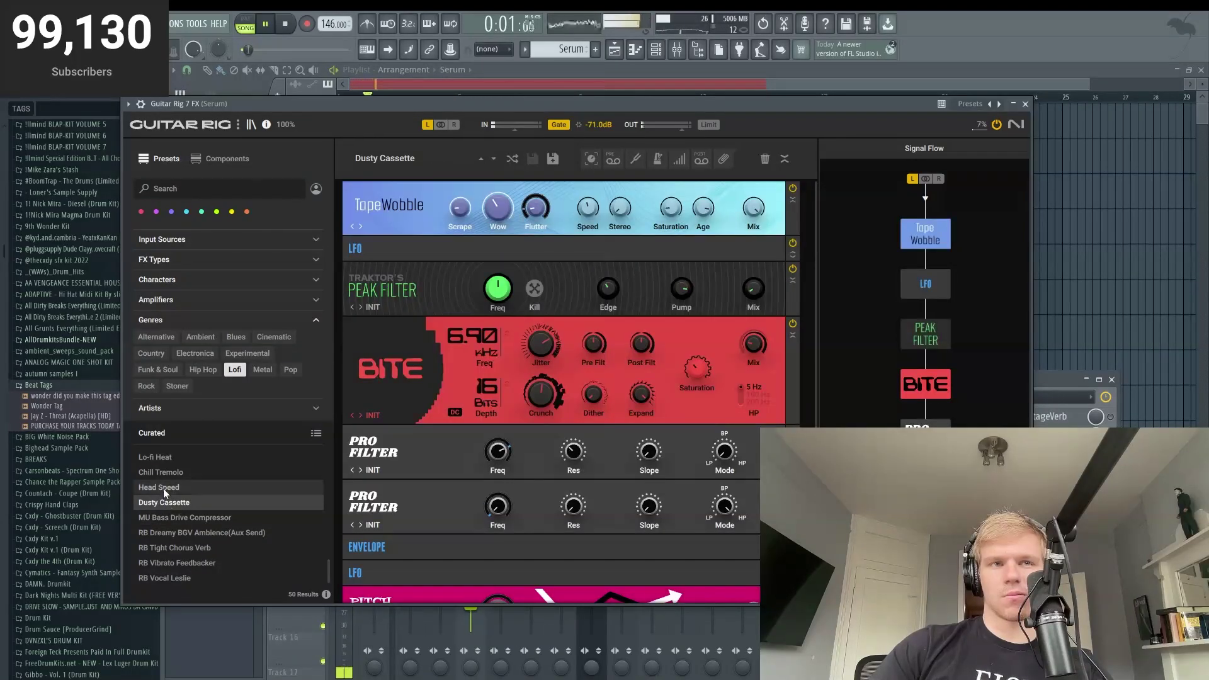
click(163, 489)
scroll(164, 494, up, 2)
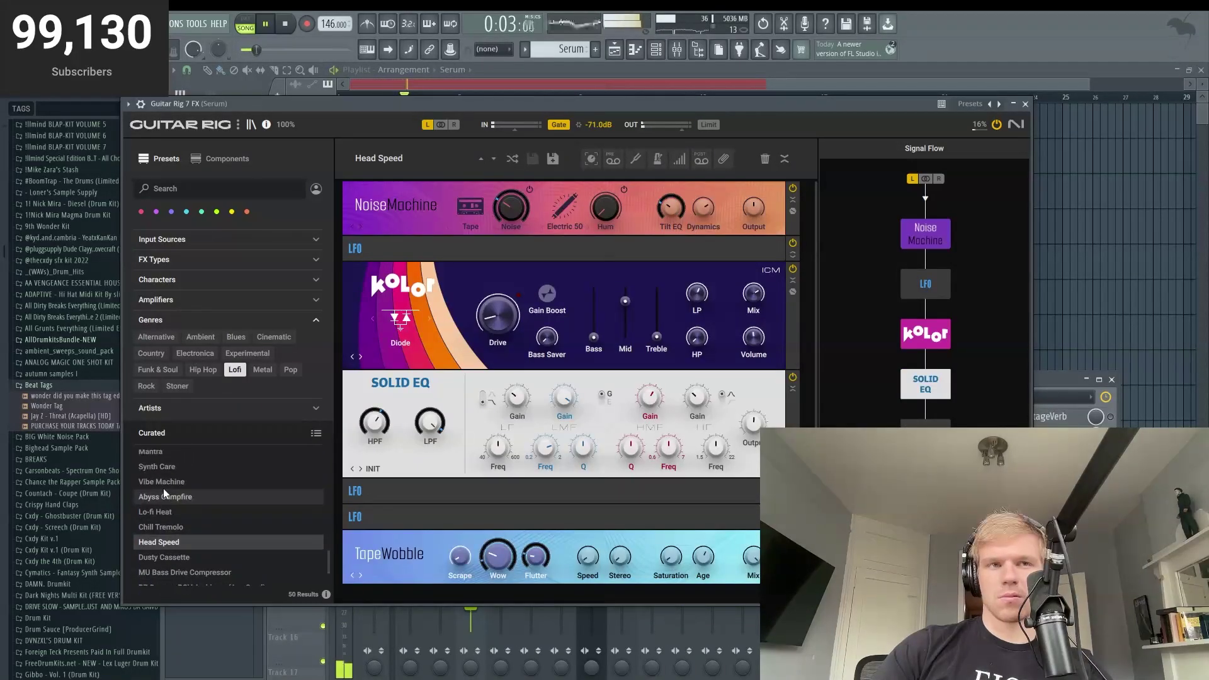
click(164, 496)
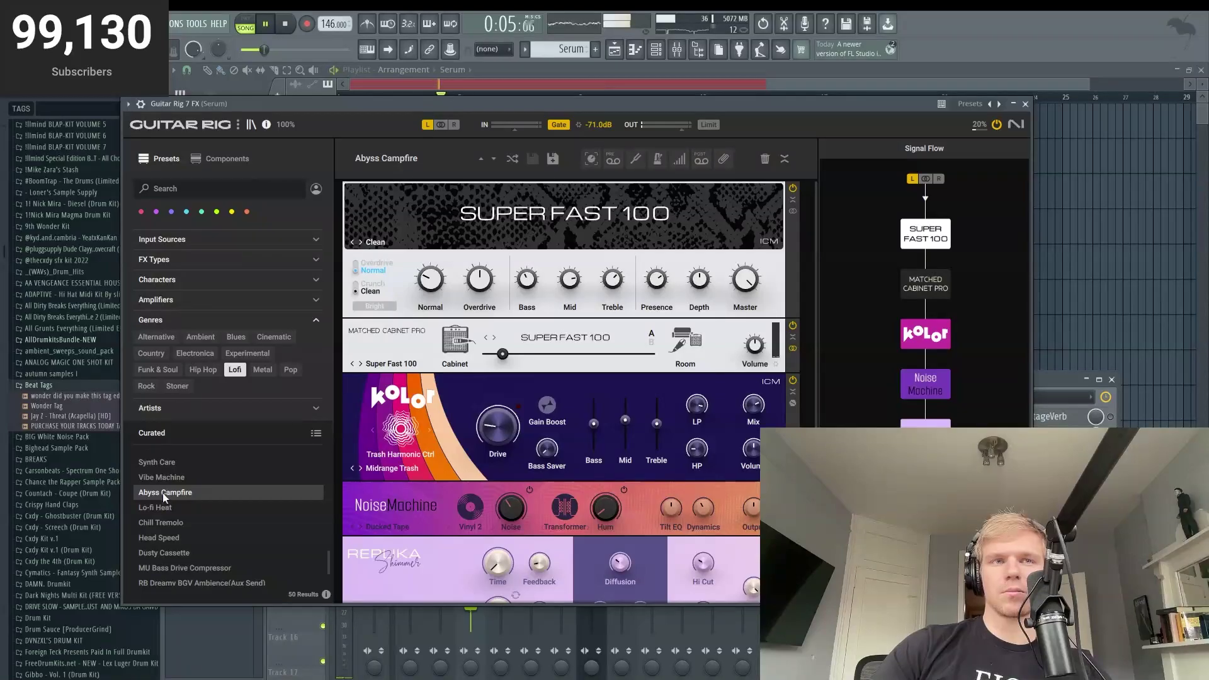
scroll(164, 497, up, 5)
scroll(164, 497, up, 3)
click(162, 498)
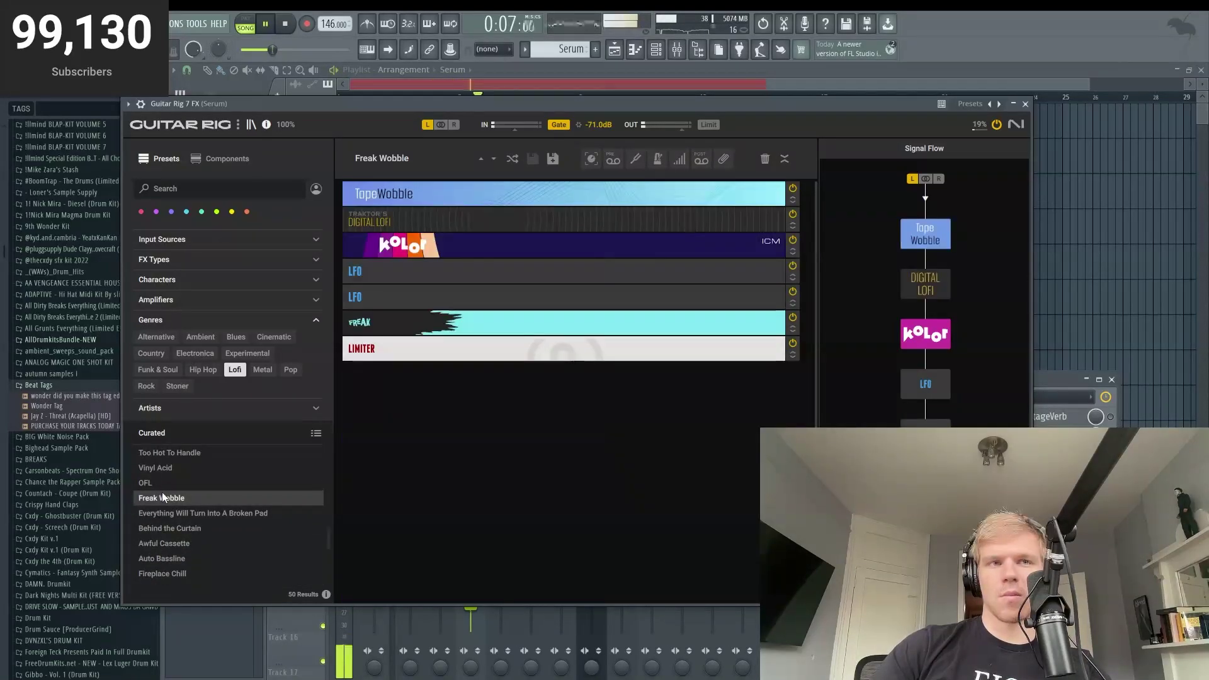
Step: Audition the Rainy Window, Vibey Tremolo, Old Soul and Lofi Chord presets on the Serum track
scroll(162, 493, up, 2)
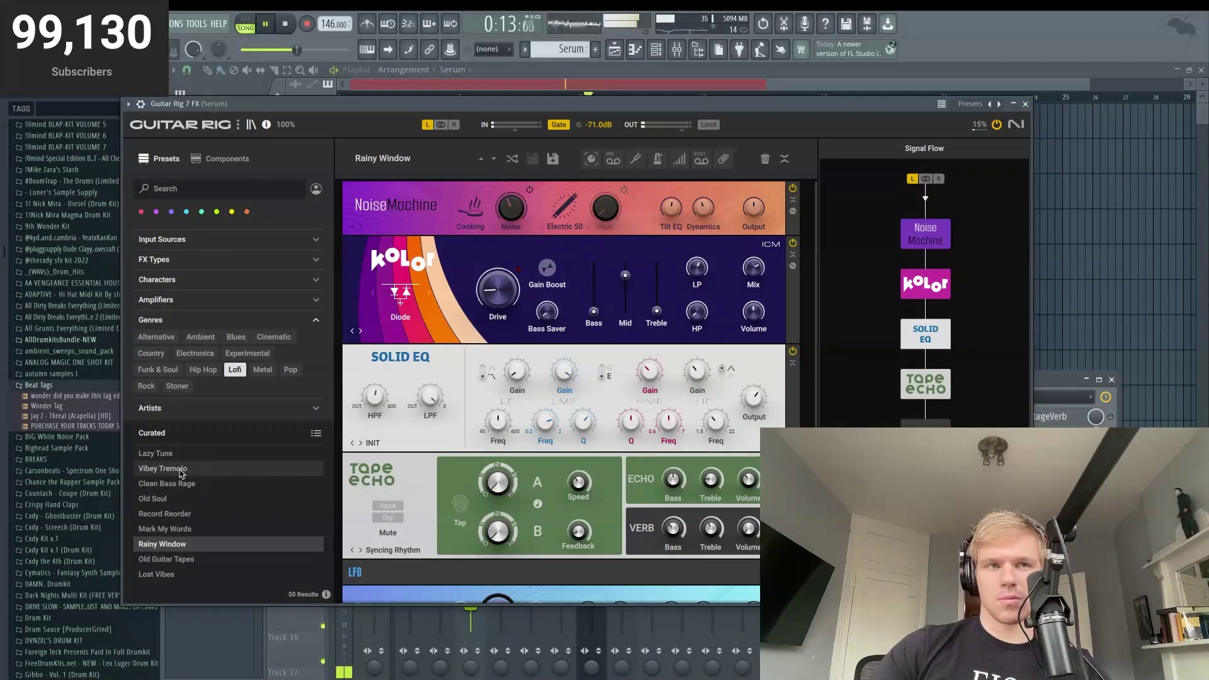
click(180, 472)
click(167, 497)
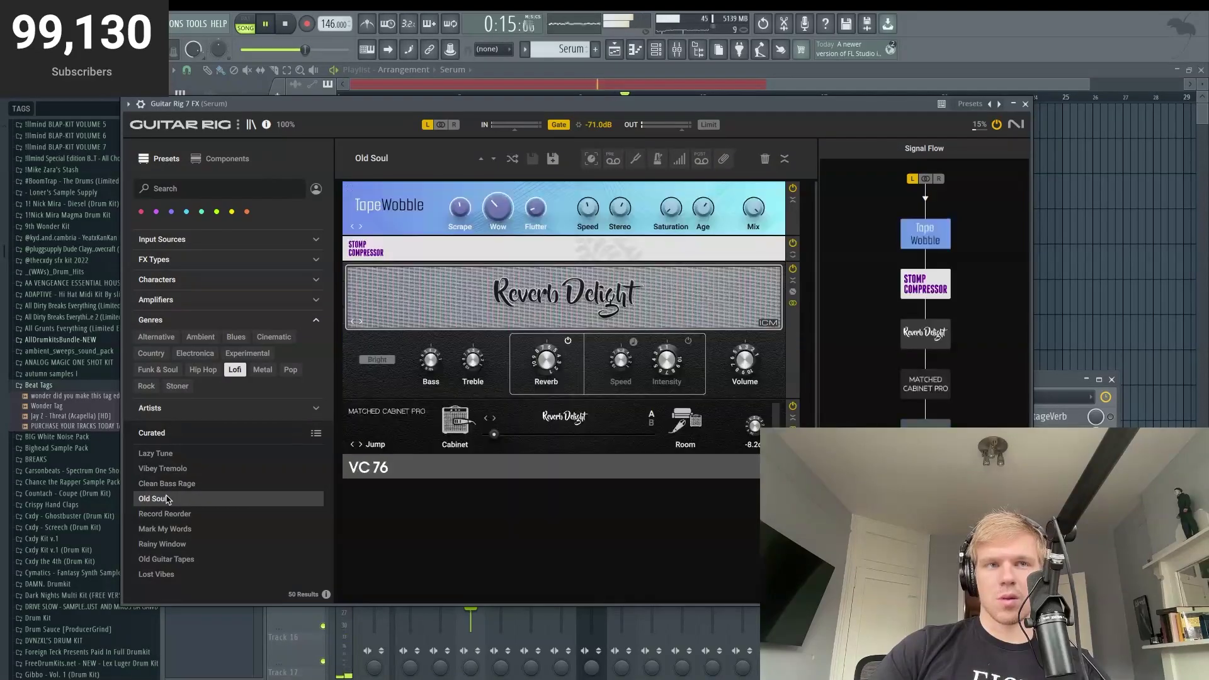
scroll(173, 491, up, 3)
click(176, 479)
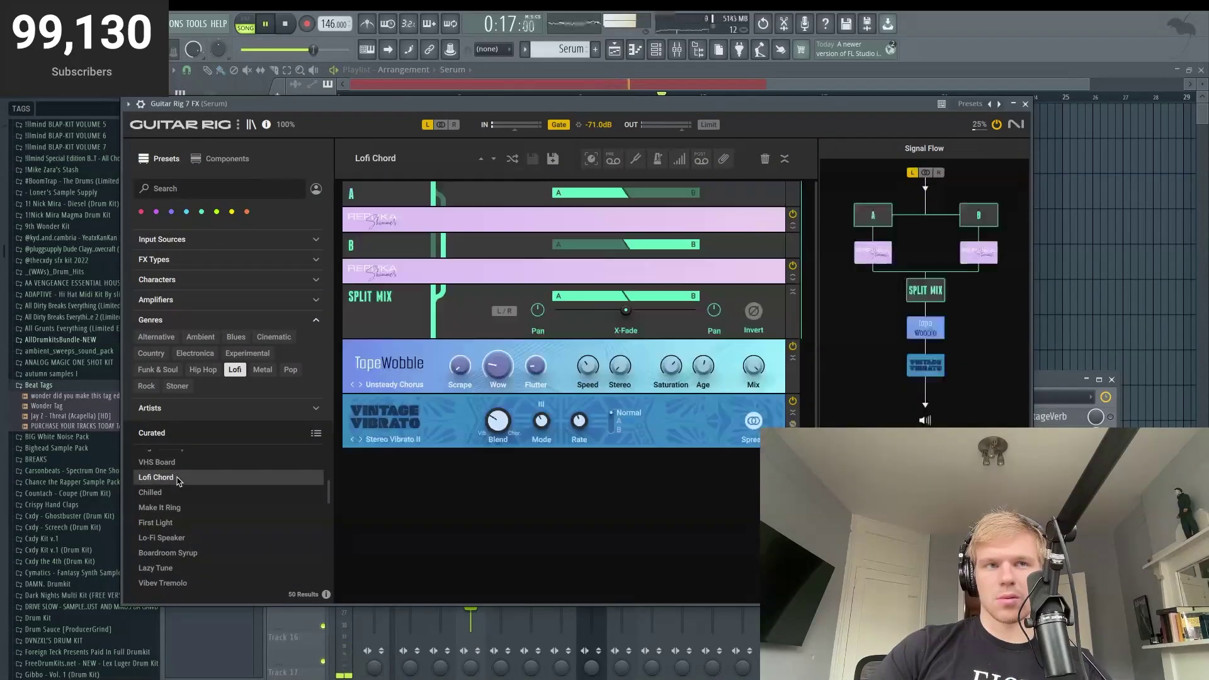
Step: Try the Drumloop Vinyl Icer, Under Water and Sweet Vibrato presets, load Lofi Dreaming on the Serum track and close Guitar Rig
scroll(177, 485, up, 3)
click(168, 502)
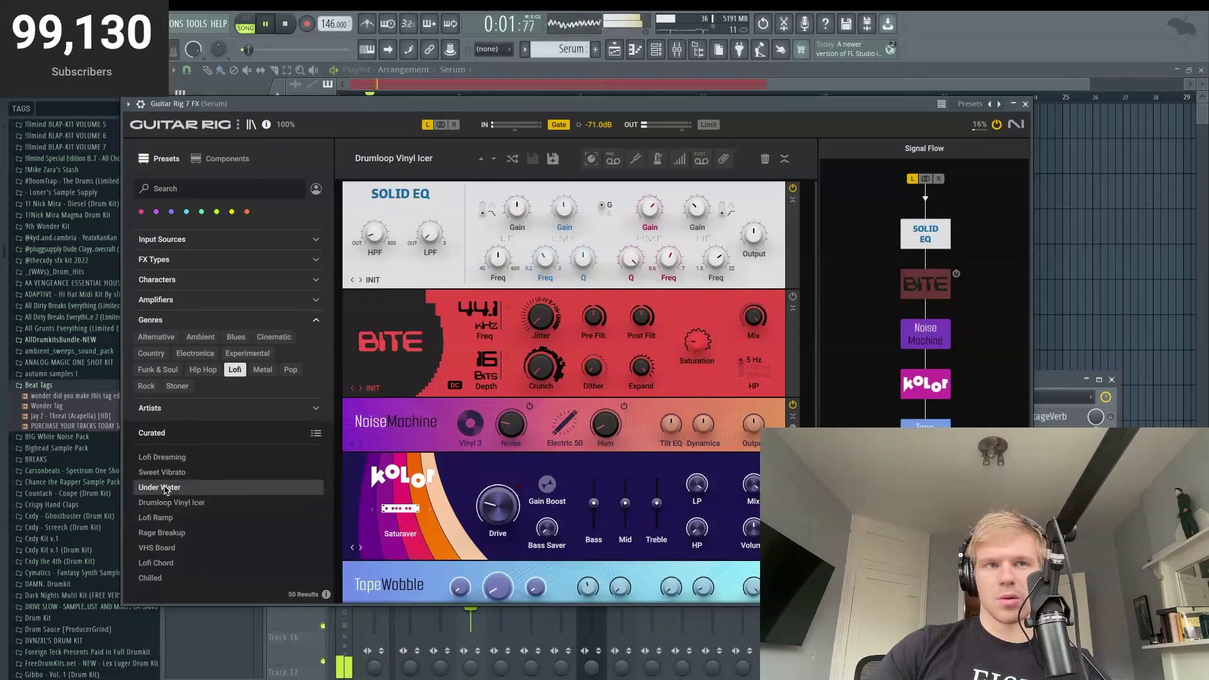
click(166, 488)
scroll(166, 488, up, 1)
click(167, 486)
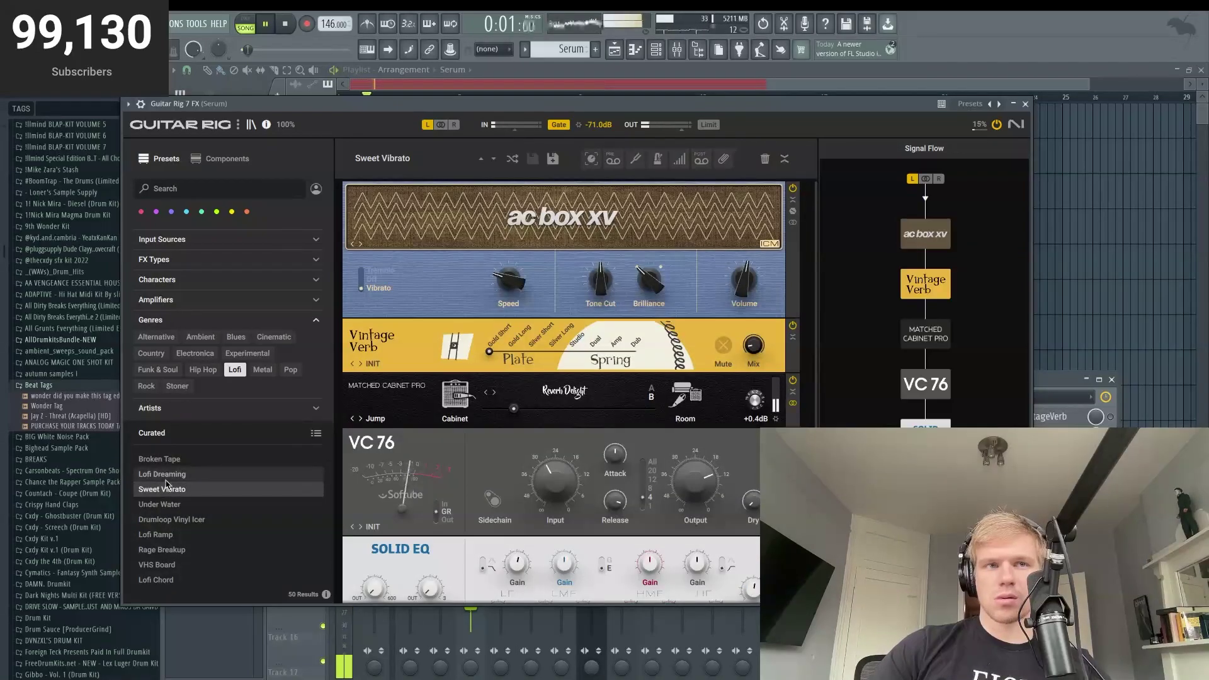
click(166, 477)
scroll(167, 481, up, 4)
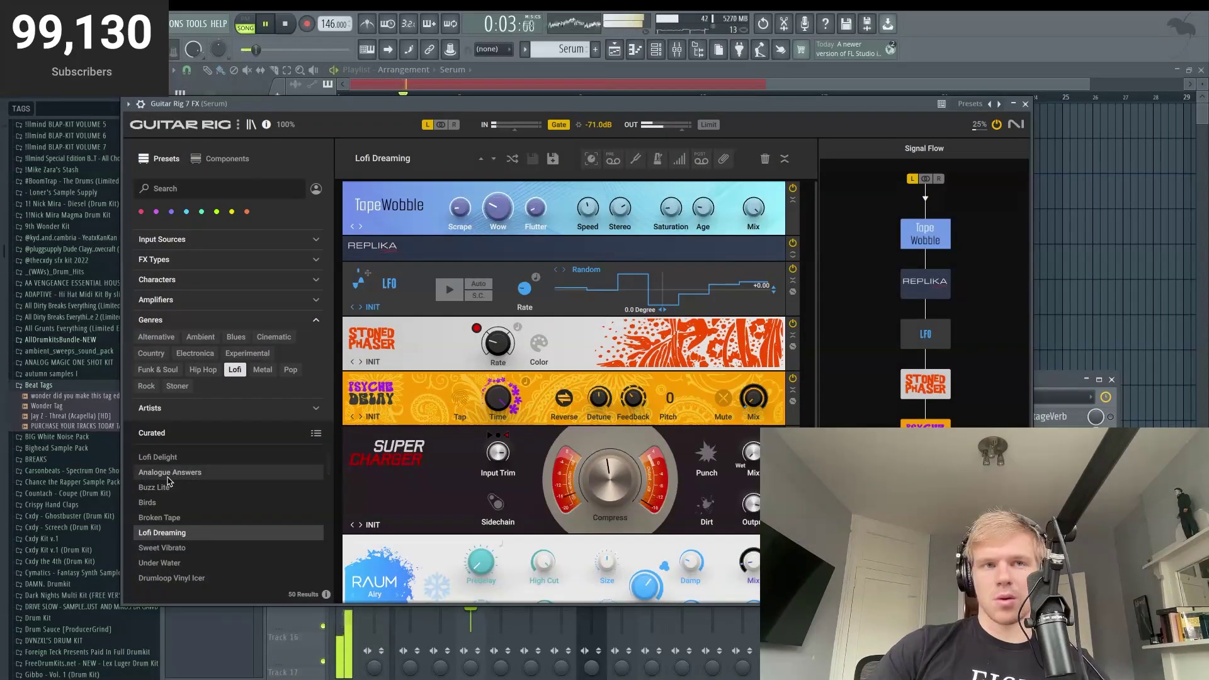
click(1026, 105)
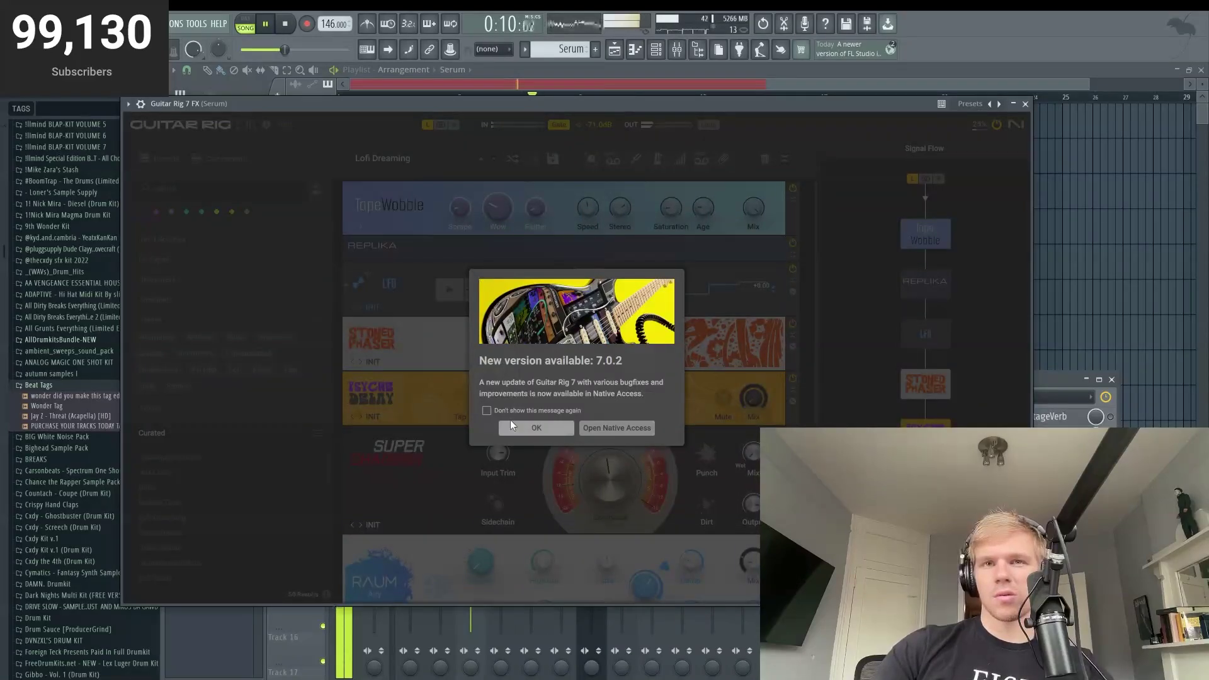
Step: Bypass the Psyche Delay in the reopened Lofi Dreaming rack and close Guitar Rig
click(513, 426)
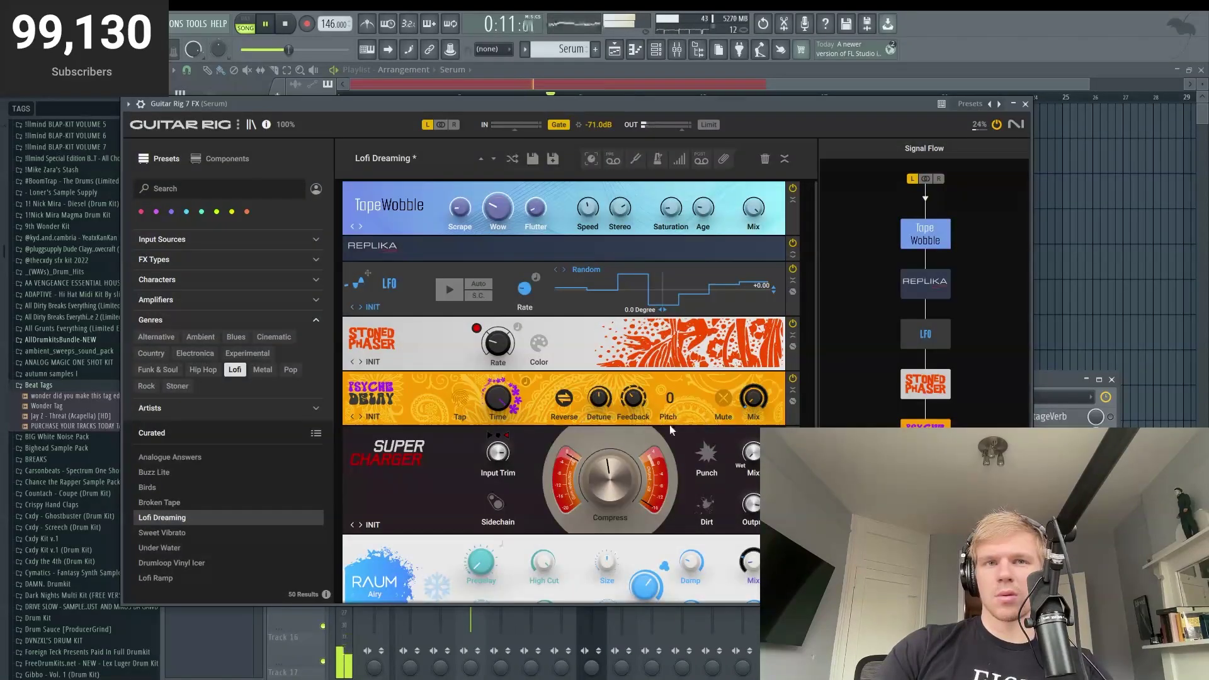
scroll(608, 432, down, 3)
scroll(608, 432, up, 5)
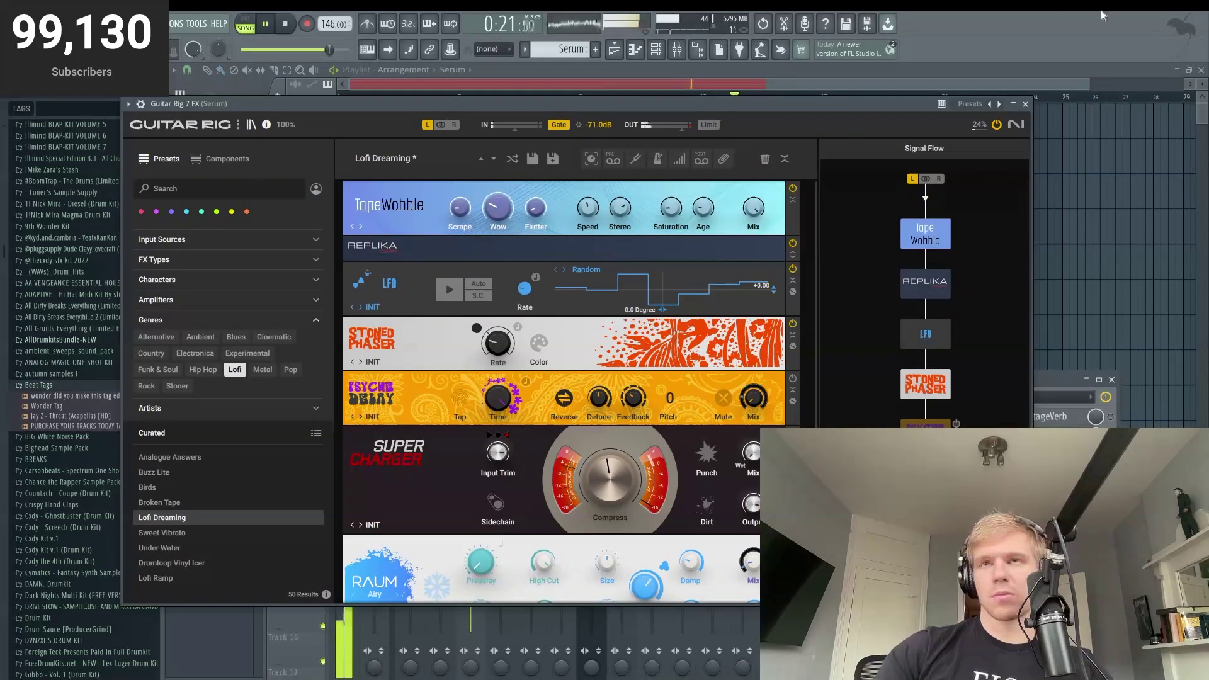
click(1028, 104)
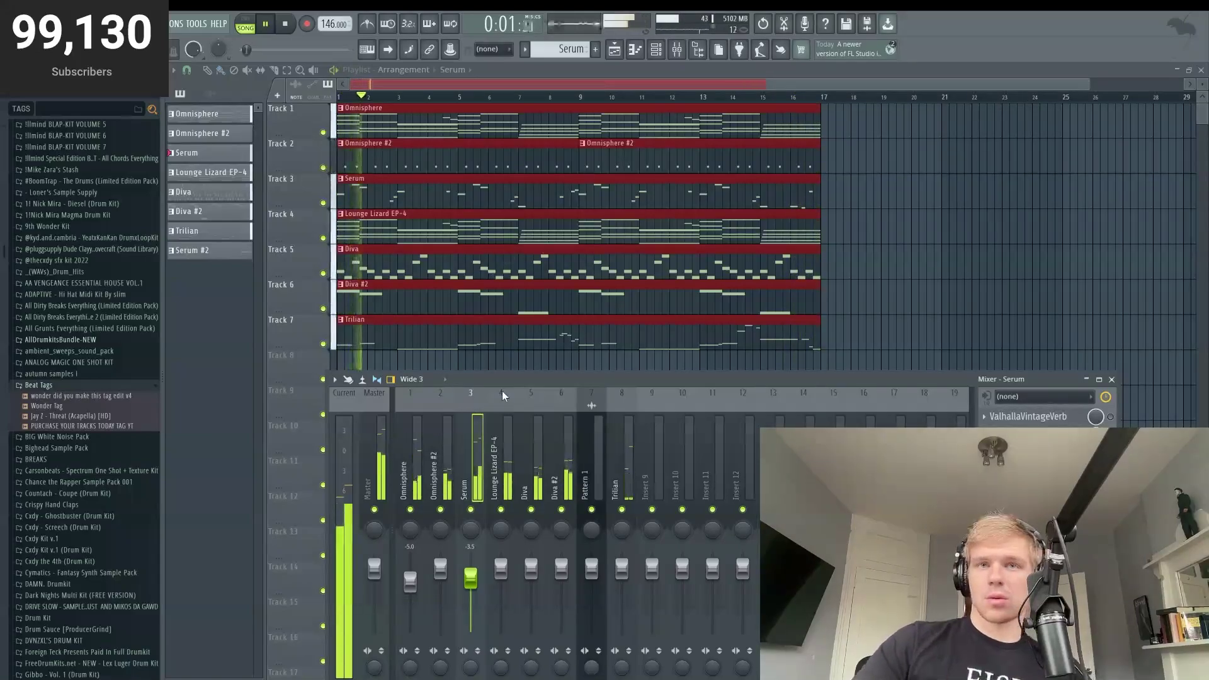
Step: Add Fruity Parametric EQ 2 to the Trilian mixer track and boost its two lowest bands while checking the sound
key(space)
click(629, 469)
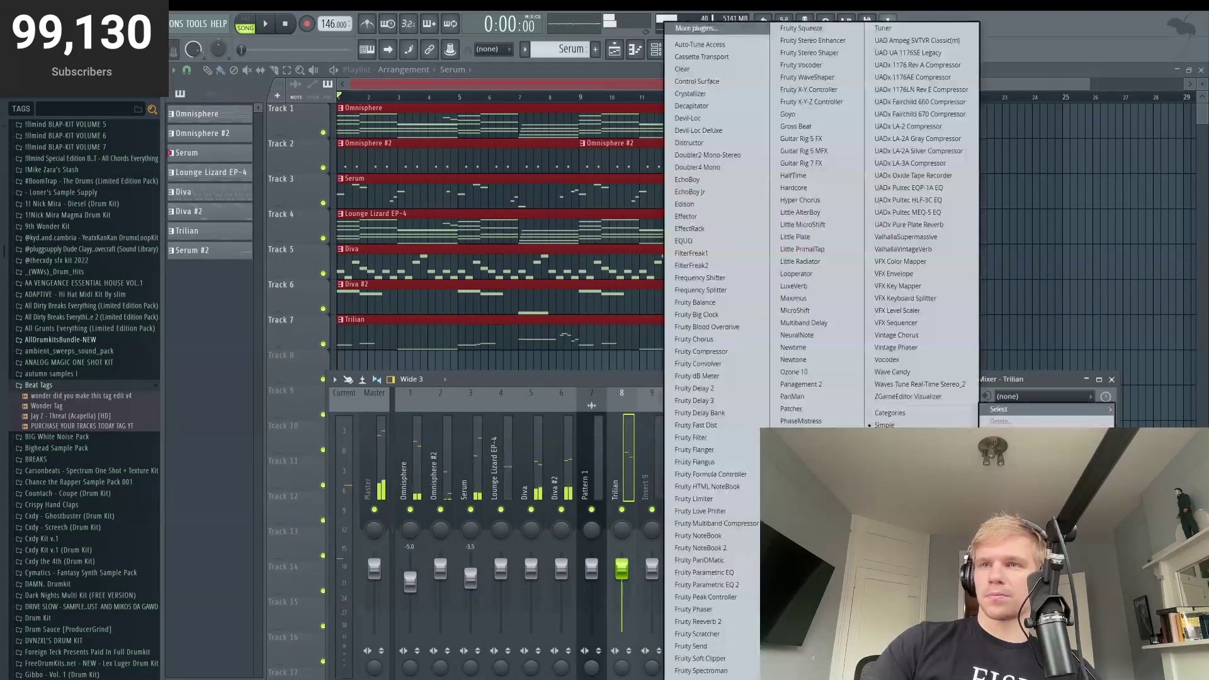
click(1039, 396)
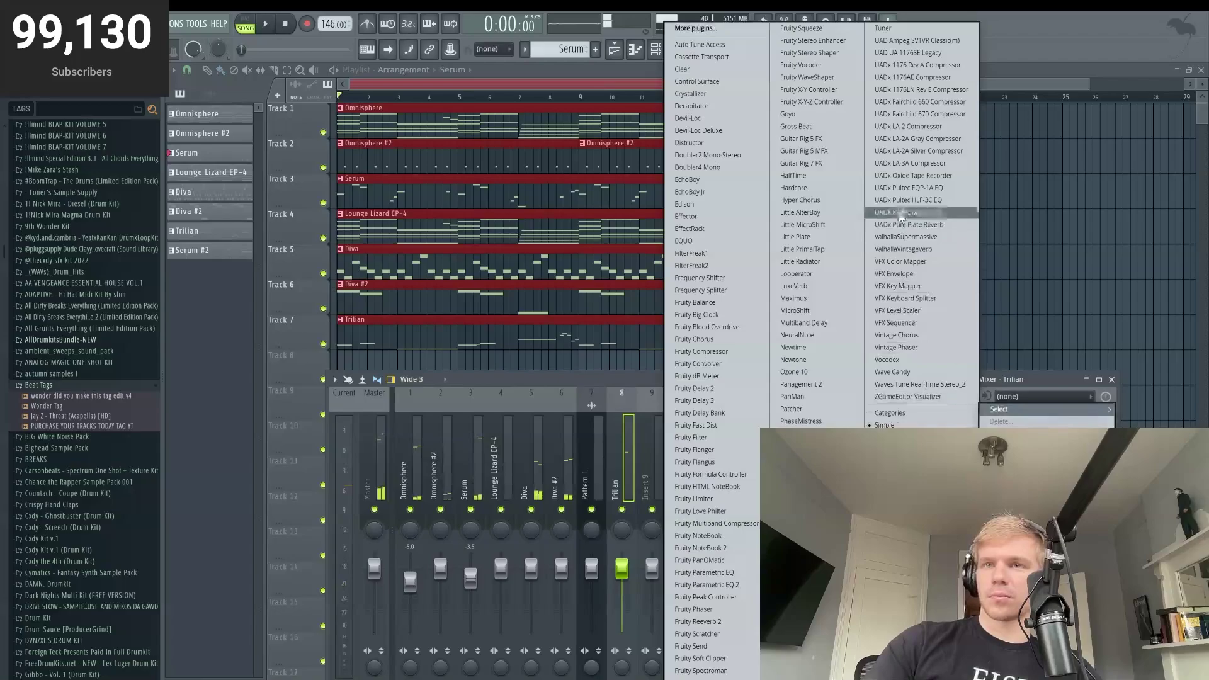
click(682, 586)
drag(294, 153, 695, 312)
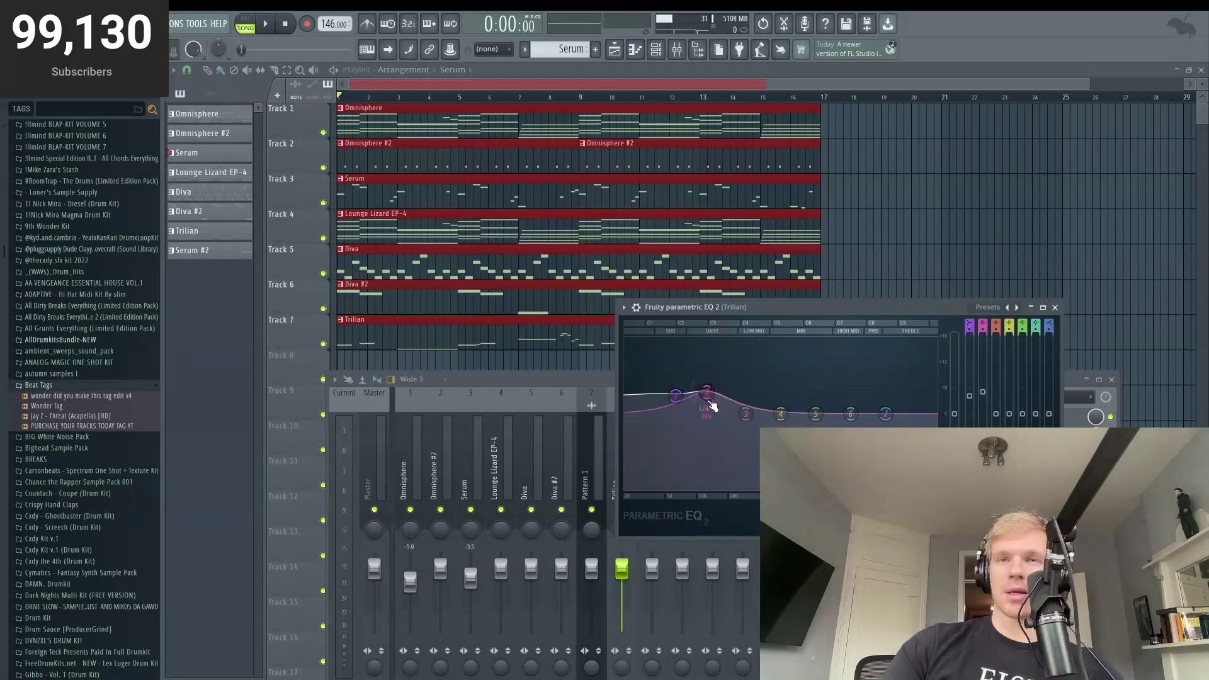
drag(706, 391, 708, 387)
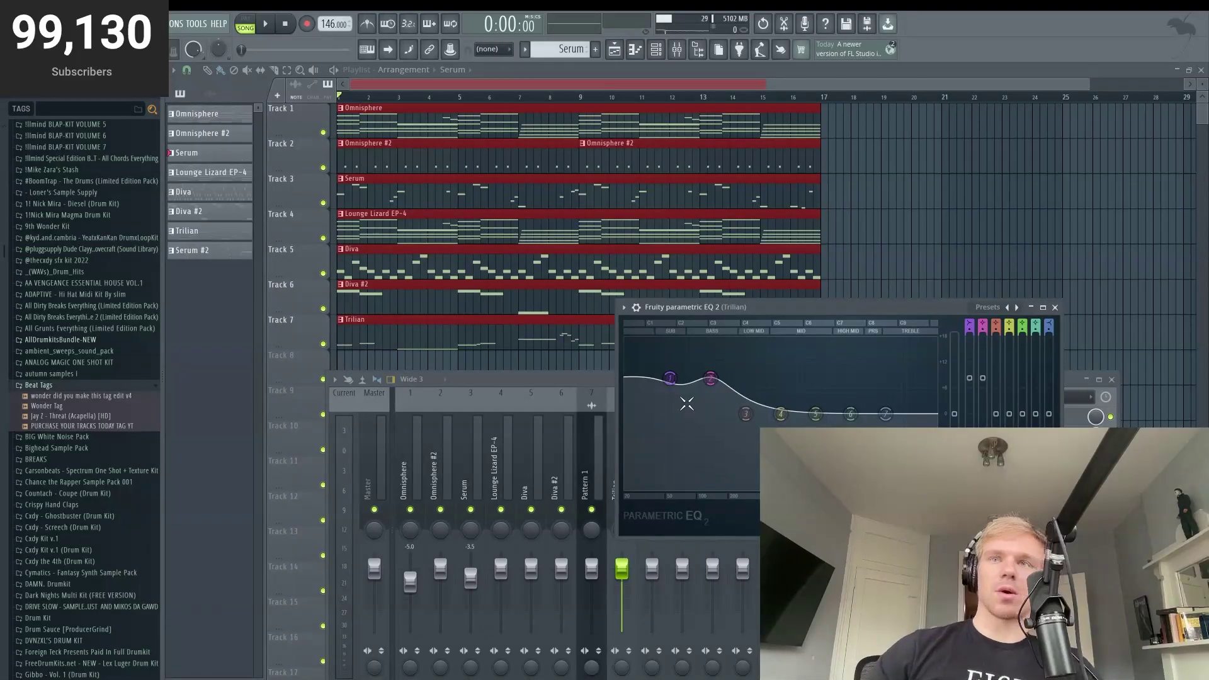
key(space)
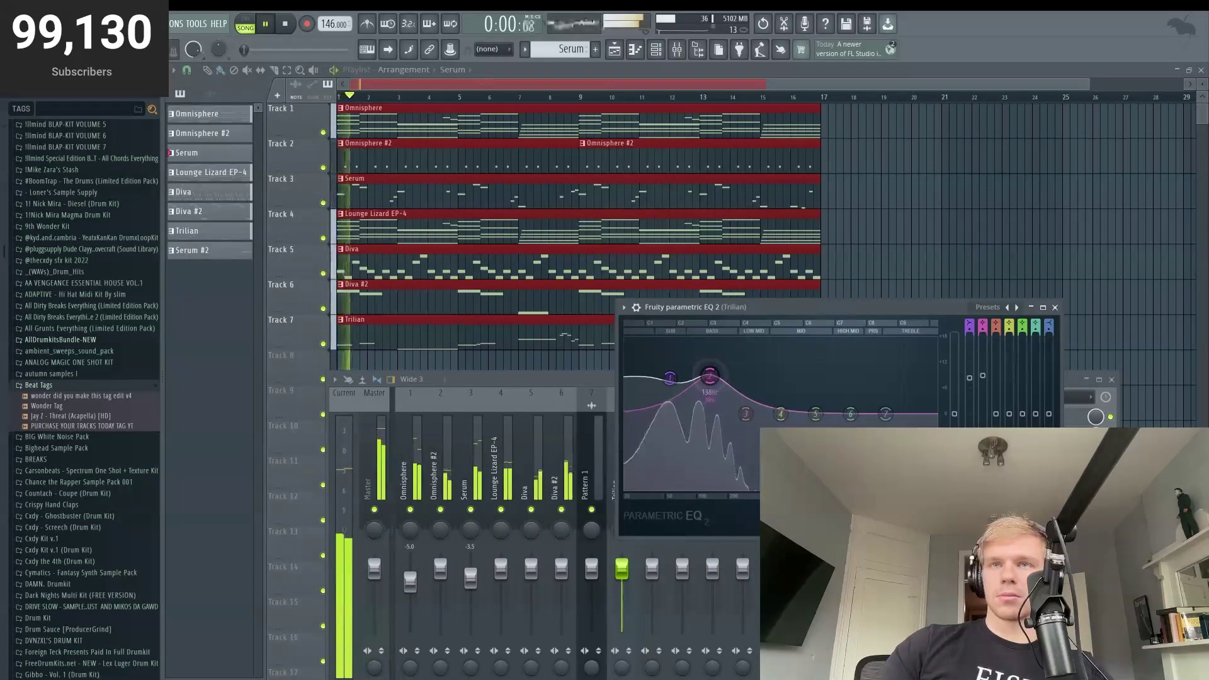
mouse_move(709, 379)
mouse_down()
mouse_move(707, 369)
mouse_move(707, 381)
mouse_up()
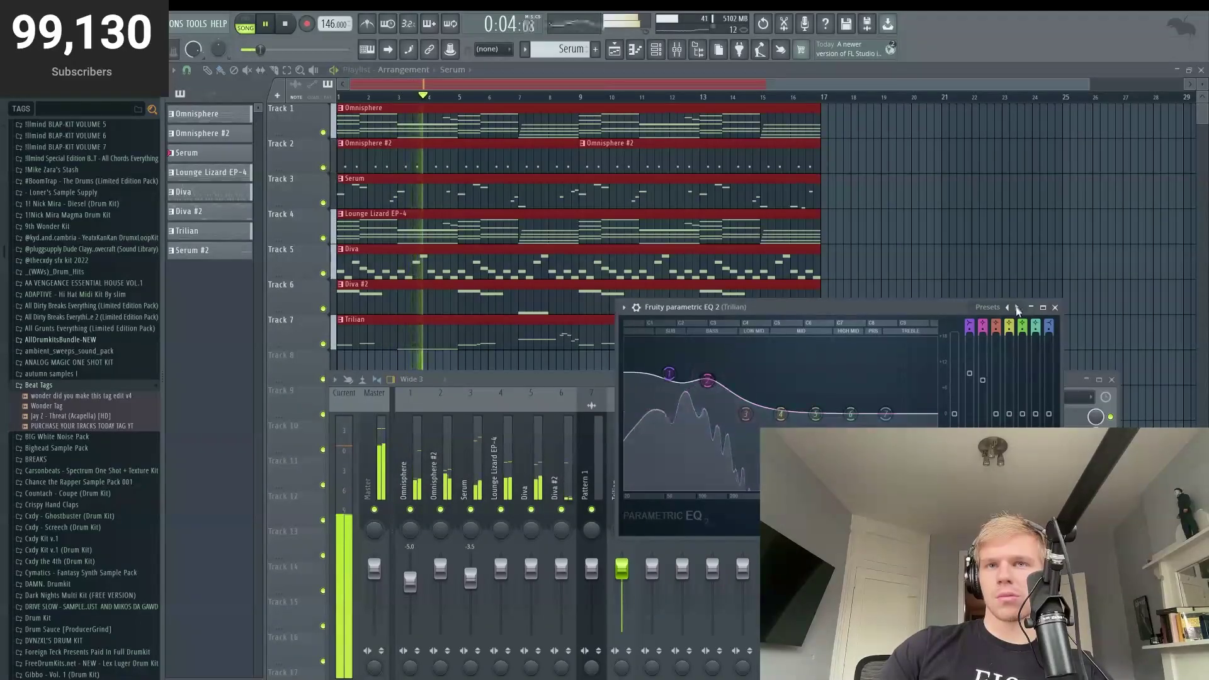
click(1056, 307)
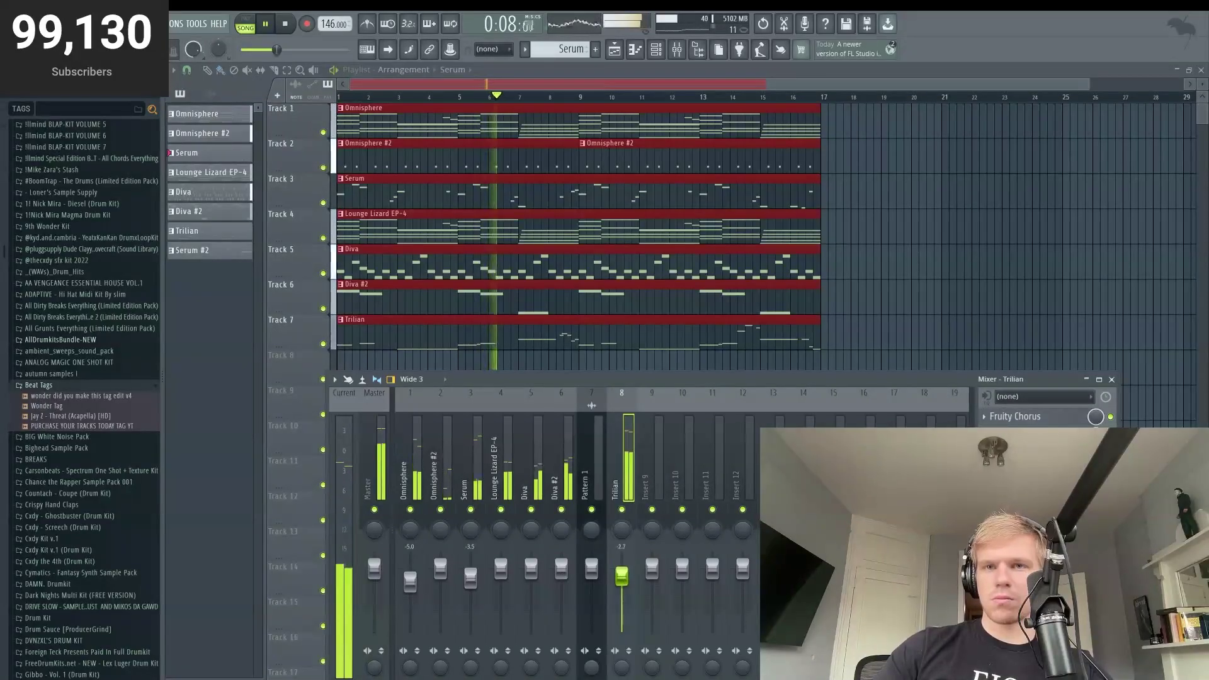
Step: Lower the Trilian mixer level to about -3.4 dB and readjust its Fruity Parametric EQ 2
drag(622, 569, 625, 579)
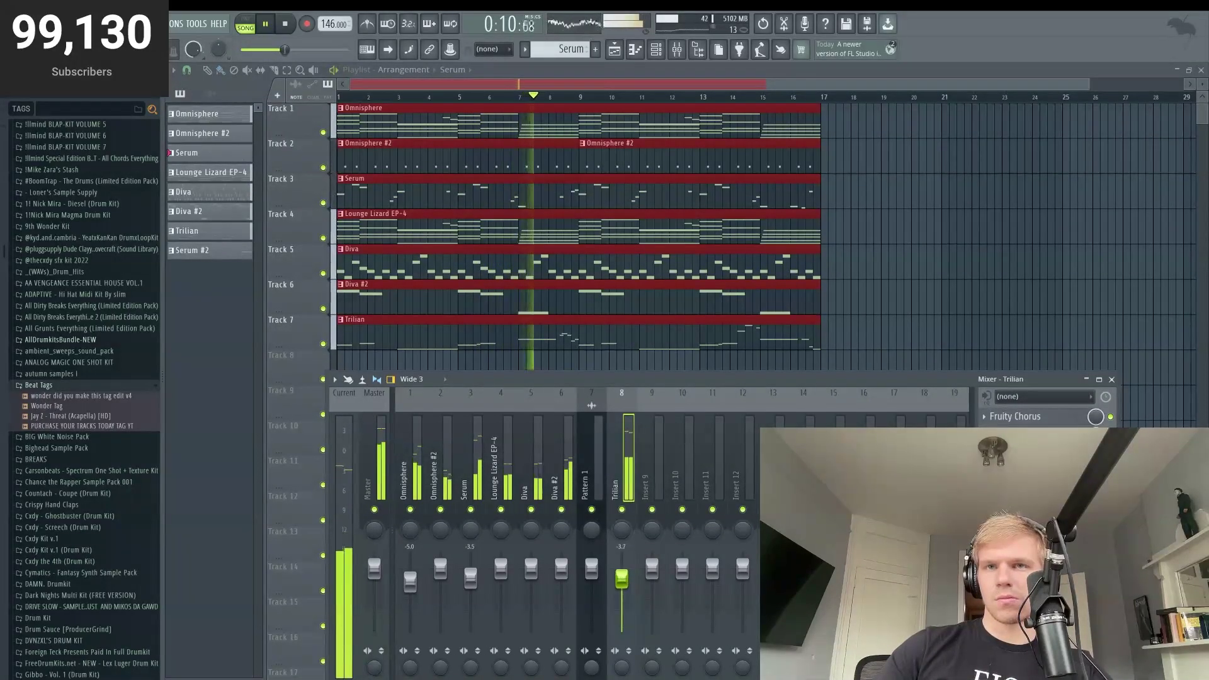
click(1014, 435)
drag(845, 414, 847, 384)
click(1061, 307)
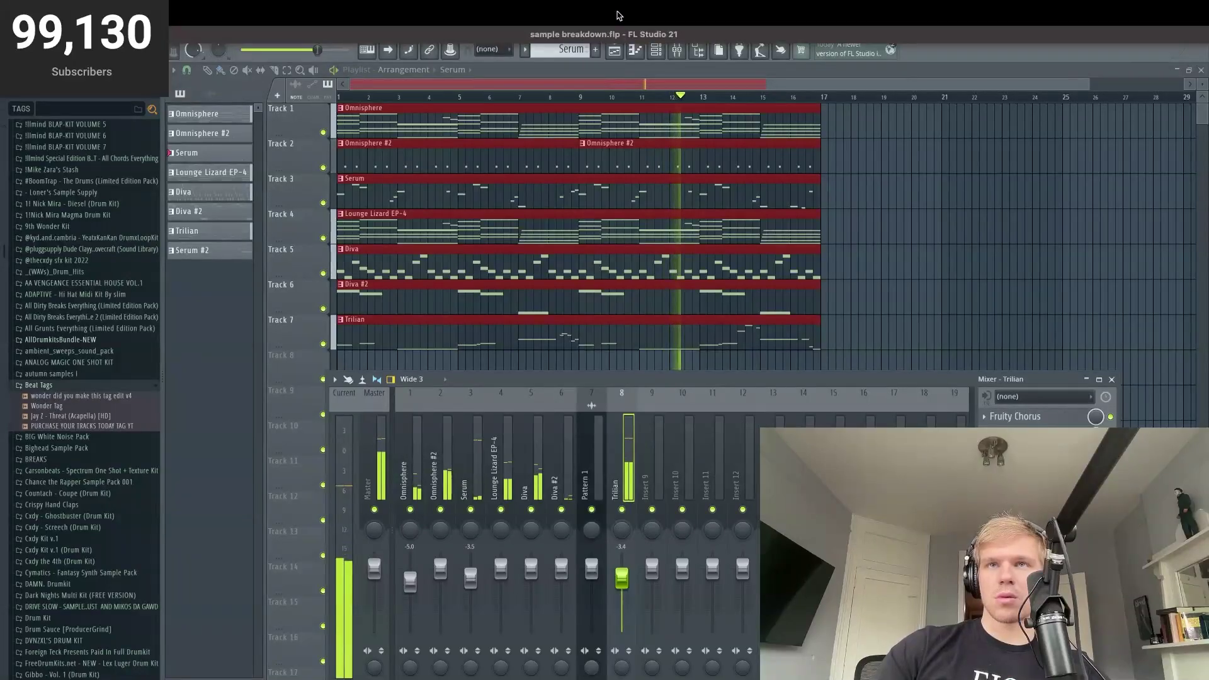
Step: Duplicate all playlist clips so the arrangement repeats from bar 17, and stop playback
key(F9)
drag(847, 106, 307, 294)
key(ctrl+b)
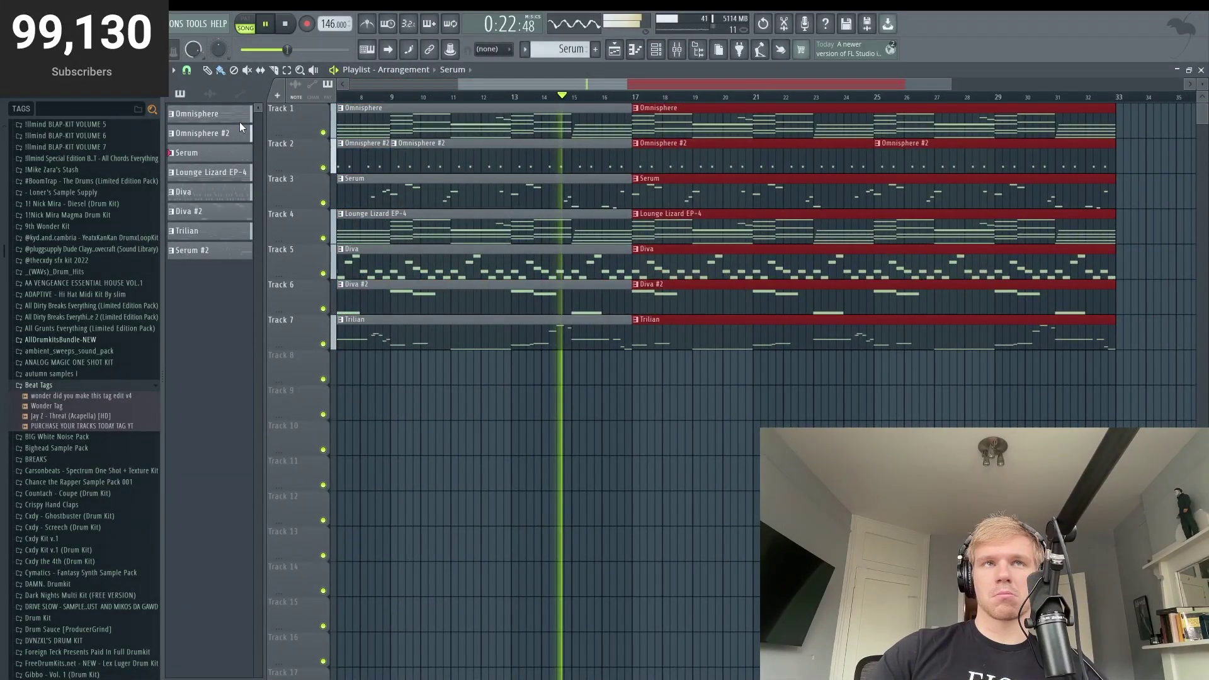
drag(444, 80, 350, 84)
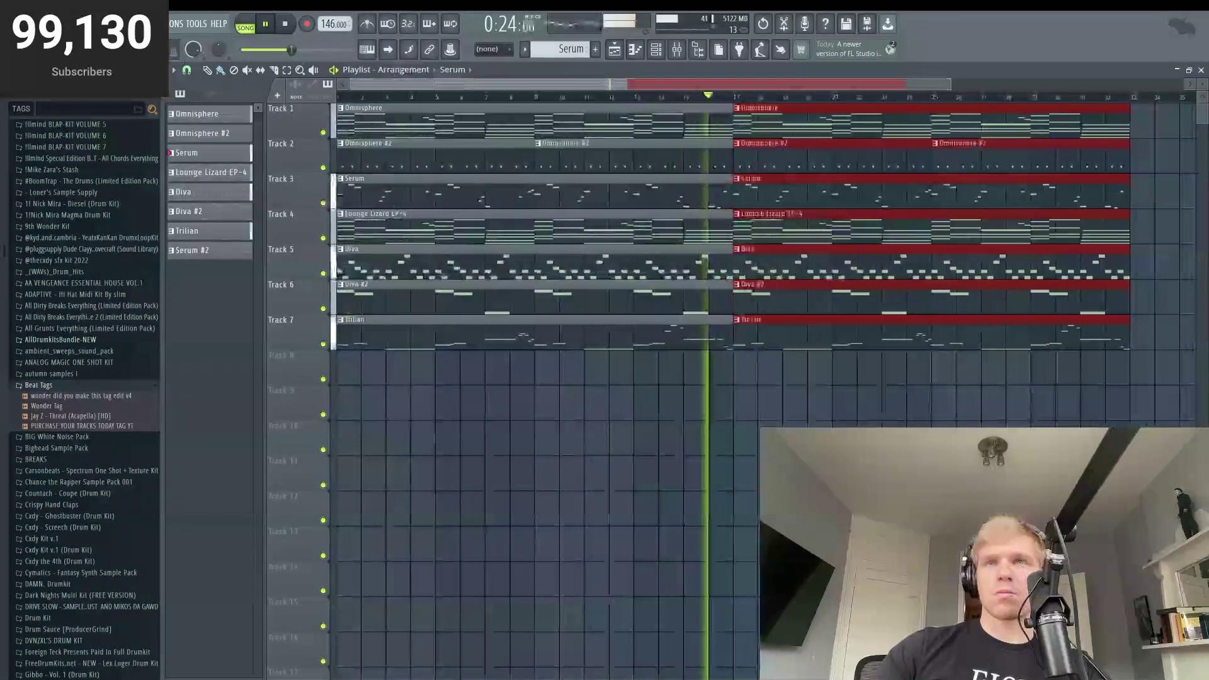
click(285, 25)
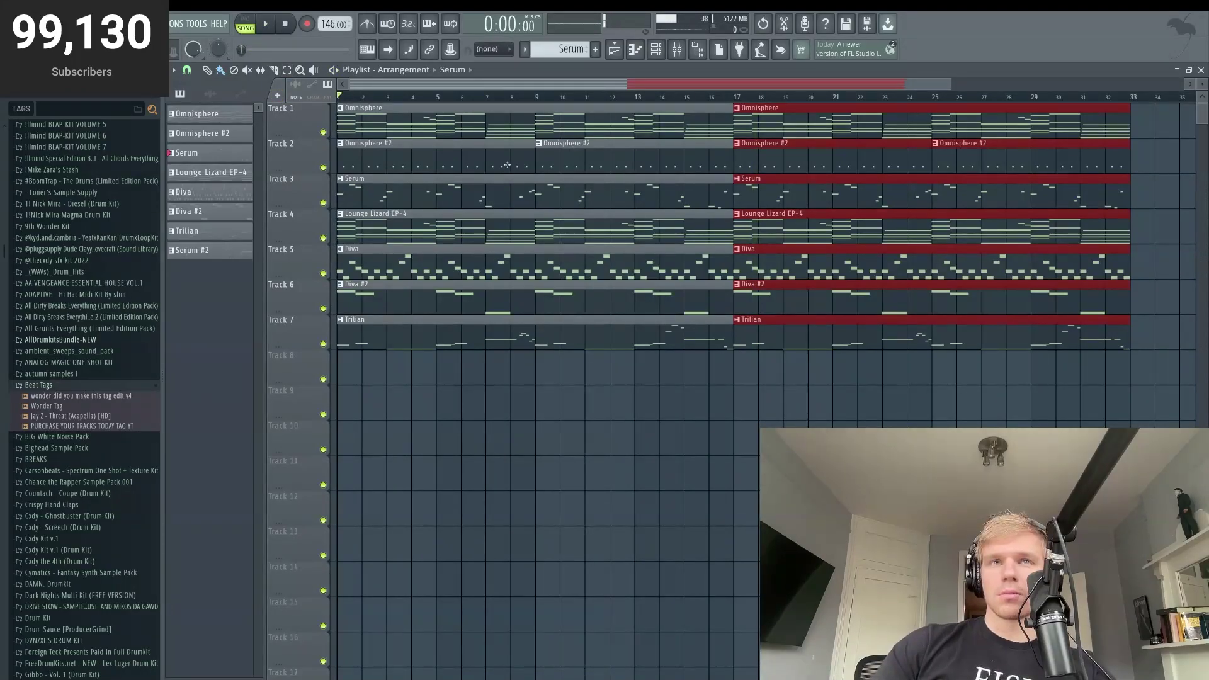
Step: Solo the Lounge Lizard EP-4 track, add ValhallaSupermassive to its mixer track, and bring the other tracks back in
right_click(334, 246)
click(337, 226)
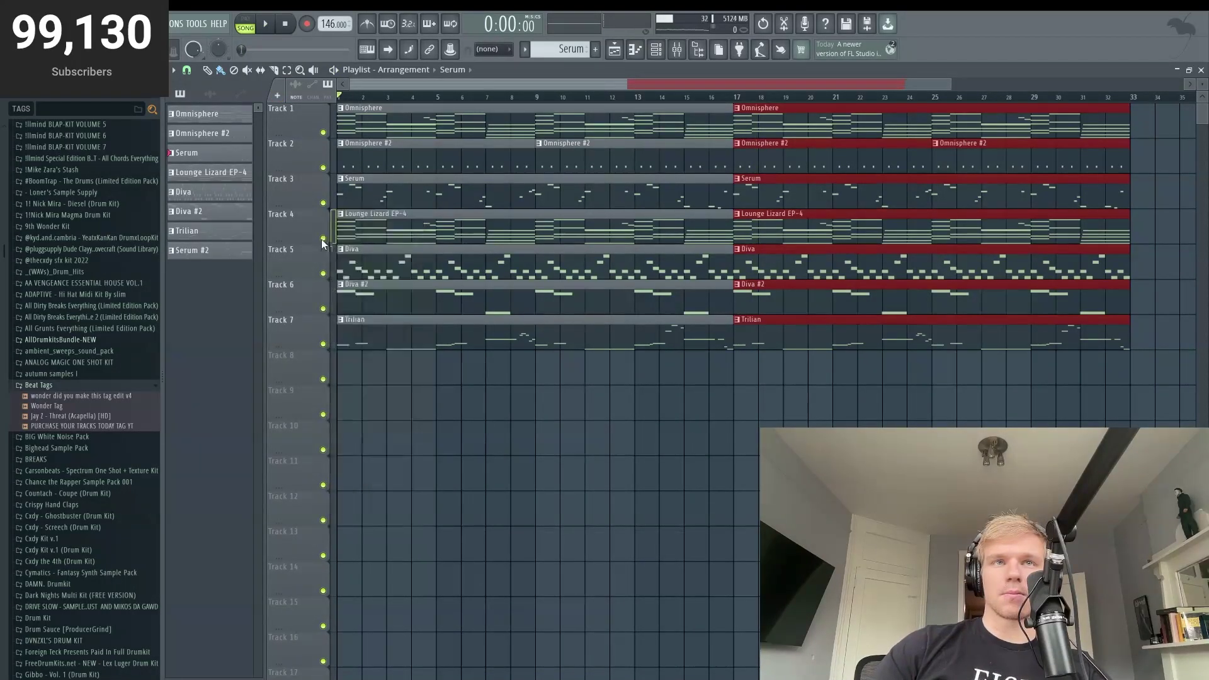
key(space)
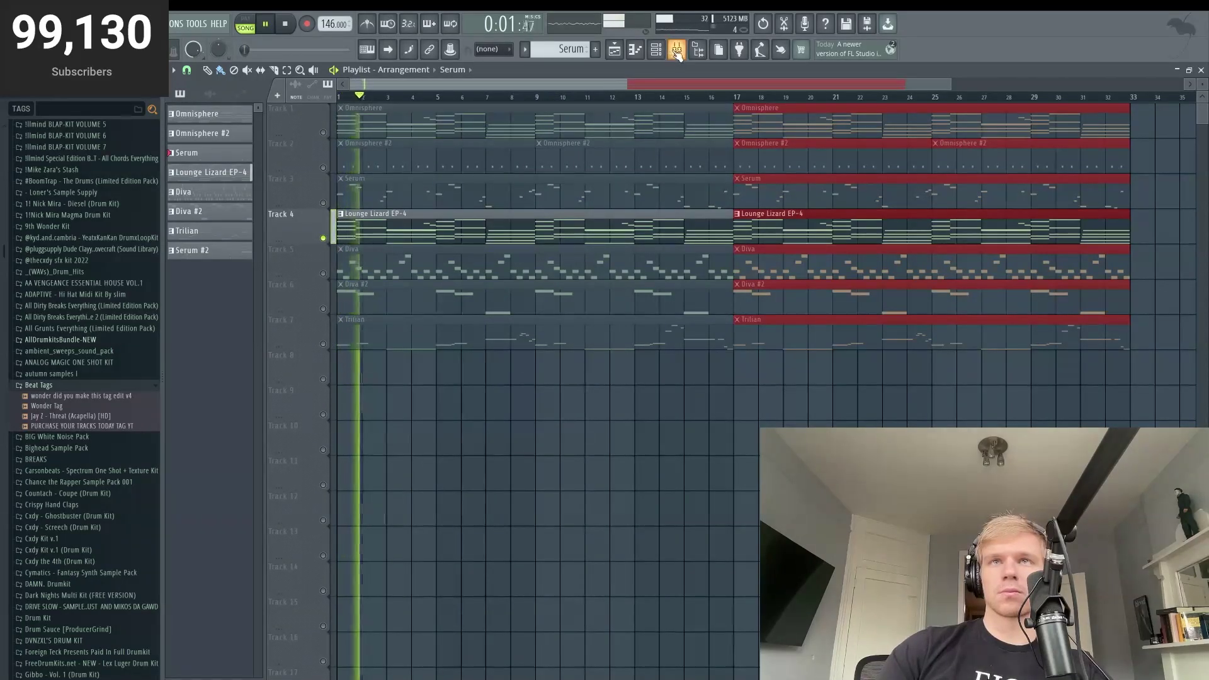
key(F9)
click(513, 447)
click(1032, 396)
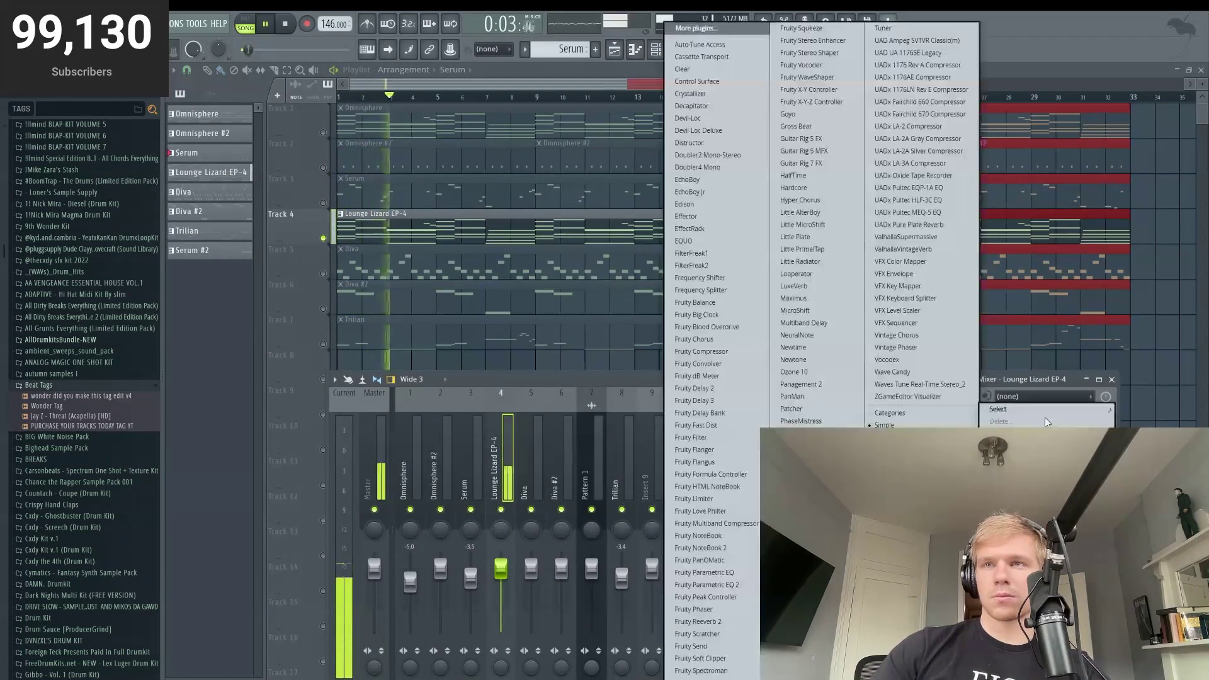
mouse_move(1008, 409)
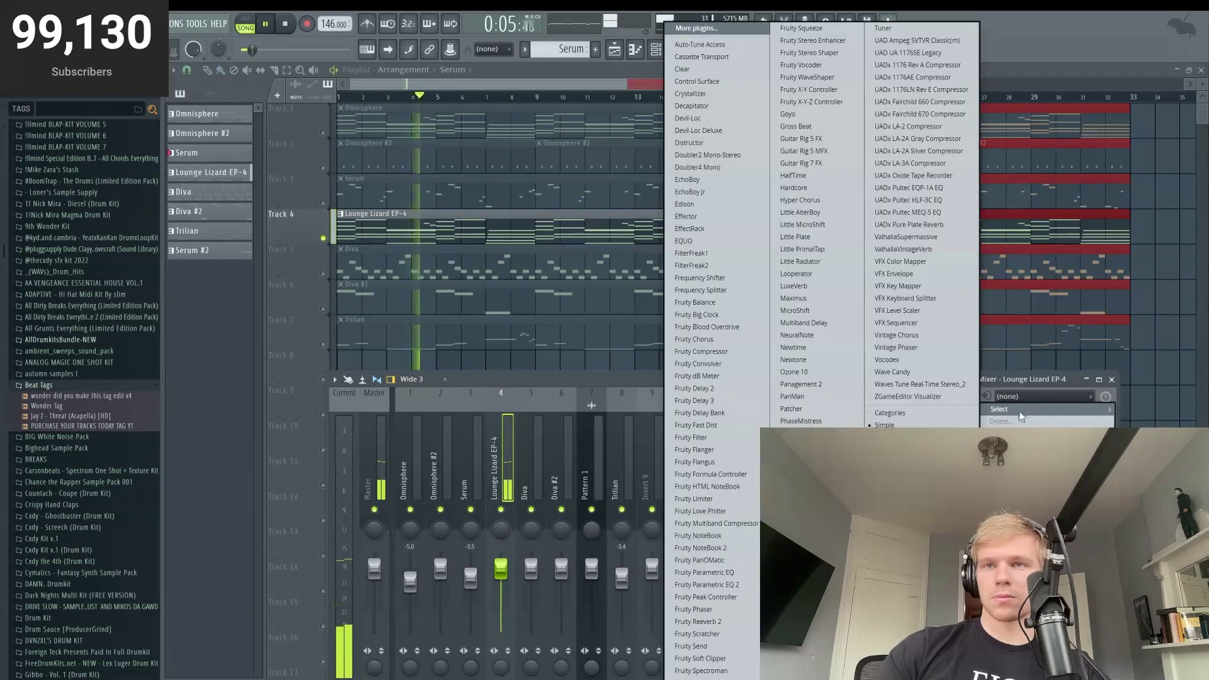
click(905, 237)
click(548, 79)
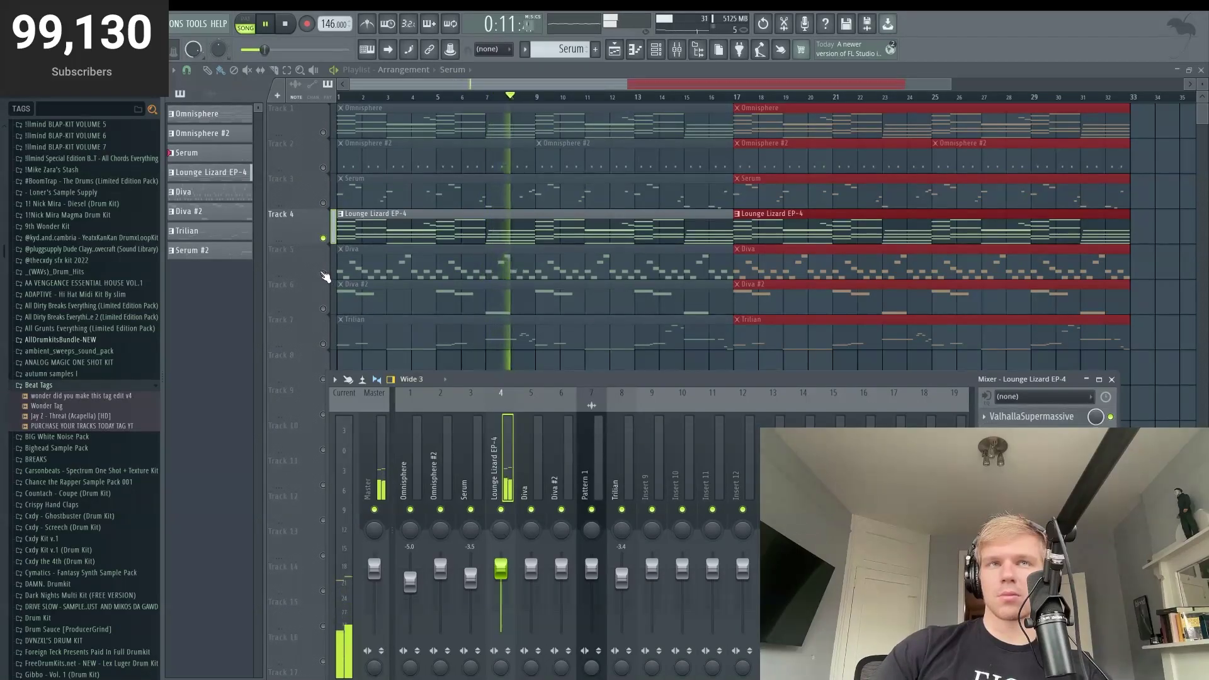
key(F9)
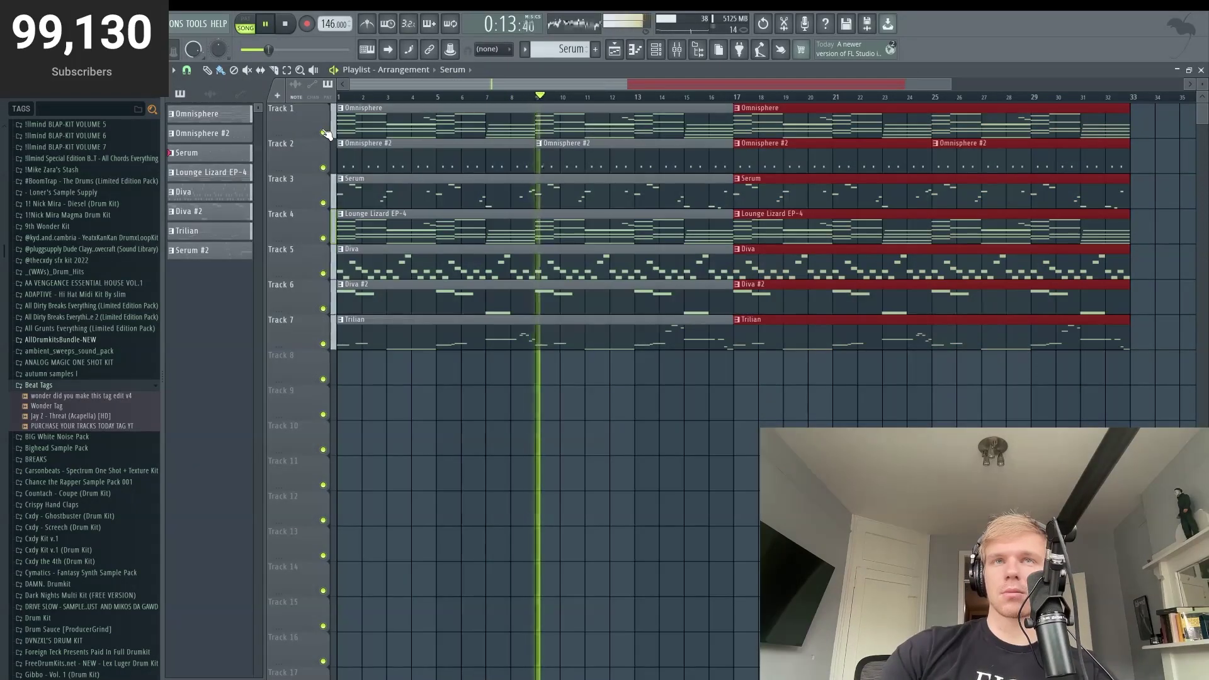
Step: Delete the Omnisphere, Omnisphere #2, Diva and Diva #2 clips from bar 17 on and the Lounge Lizard EP-4 clip at bar 1
right_click(787, 123)
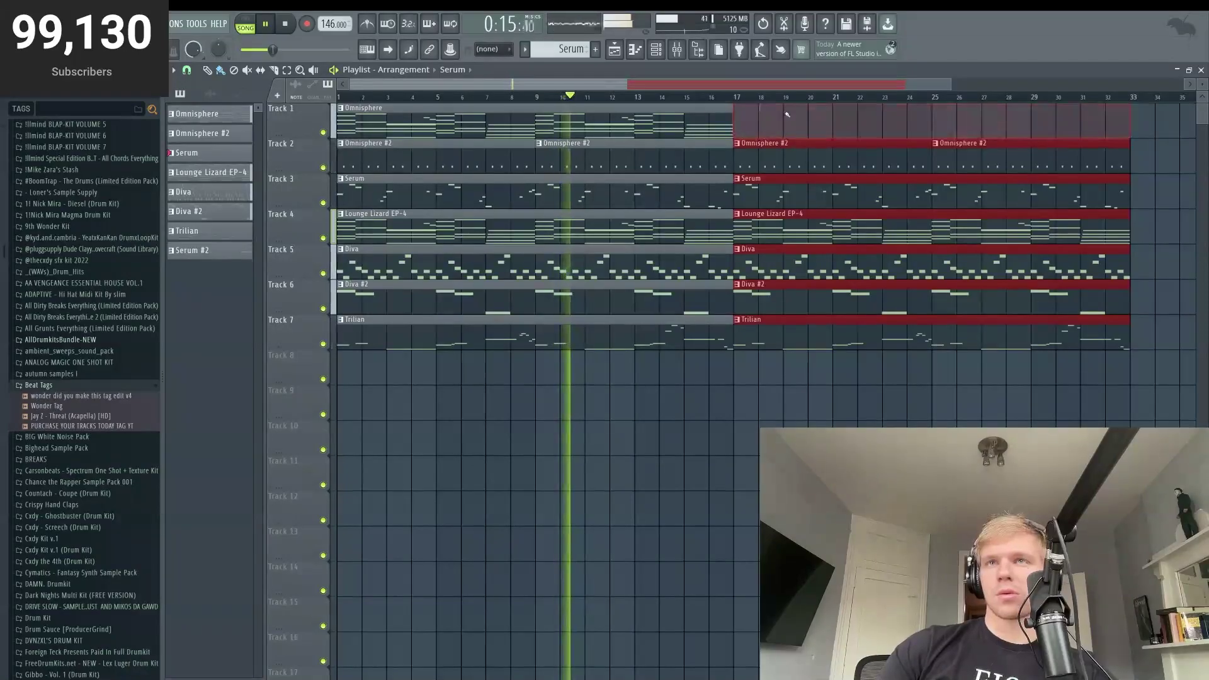
click(736, 97)
right_click(916, 165)
right_click(941, 165)
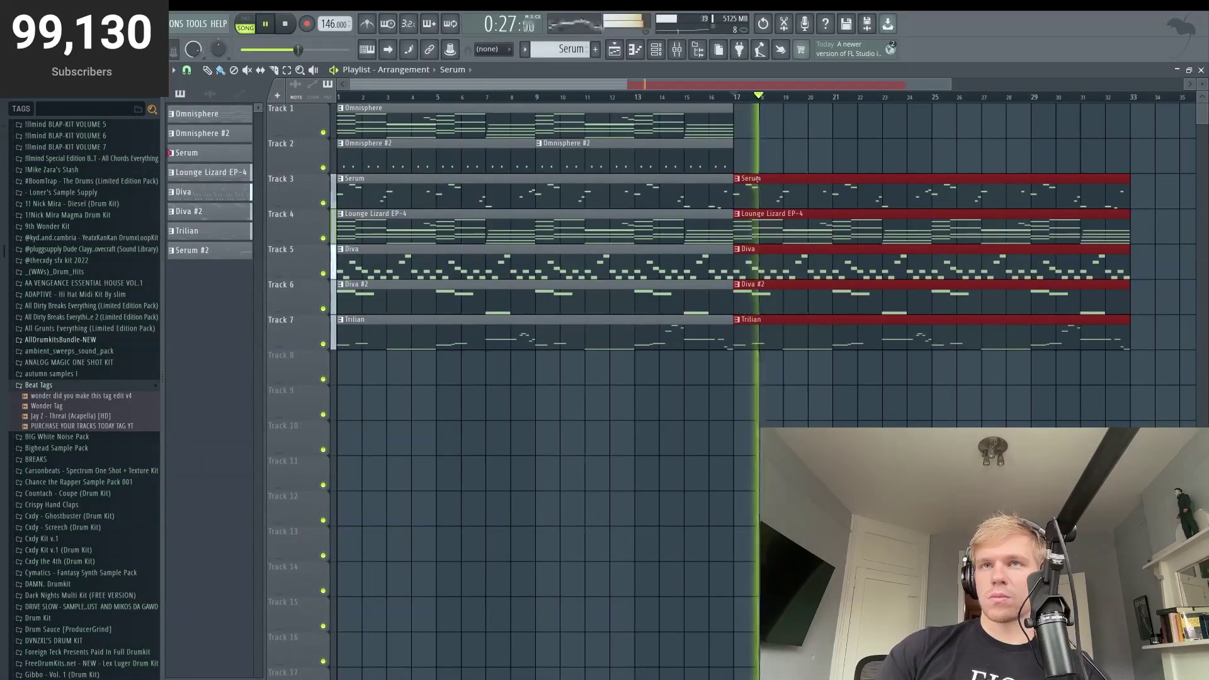
right_click(765, 251)
right_click(765, 296)
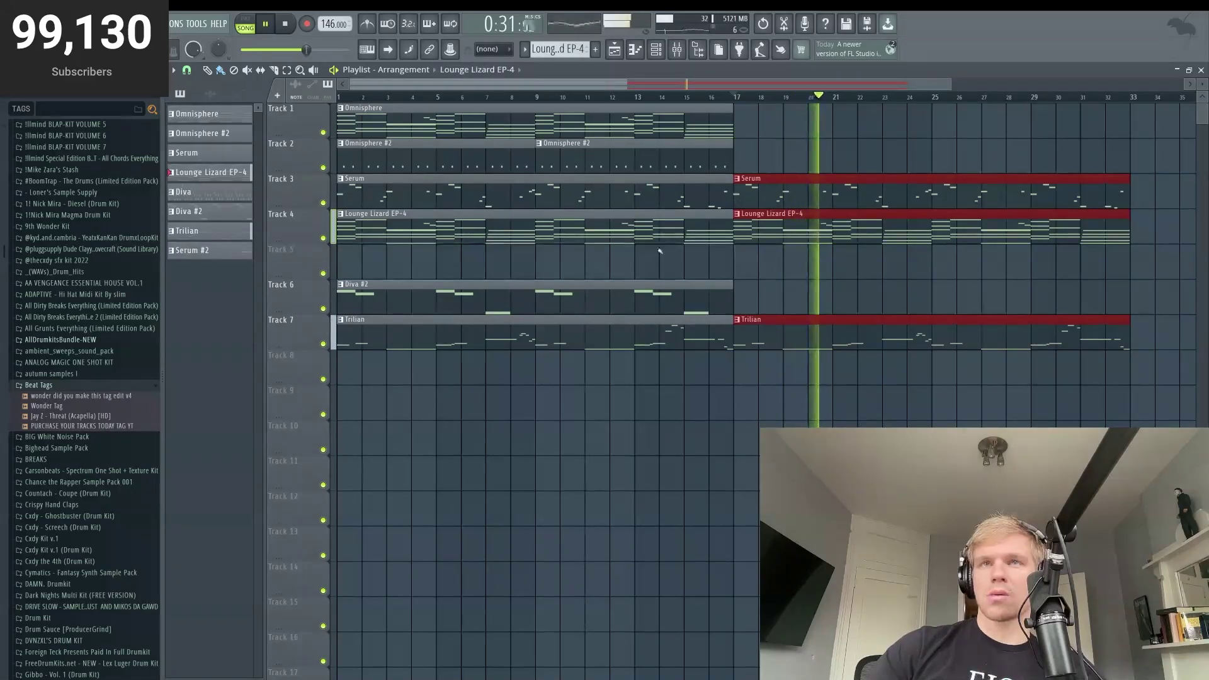
right_click(638, 223)
key(ctrl+z)
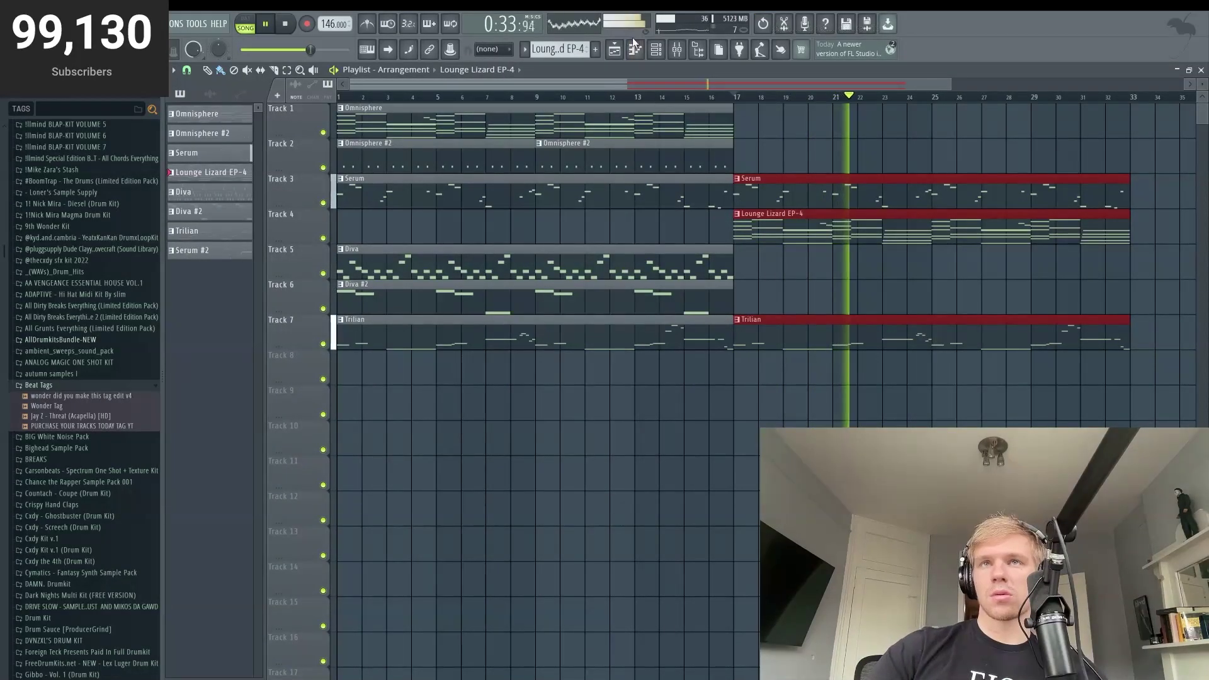
Step: Raise the velocity of all Lounge Lizard EP-4 notes in the piano roll and return to the playlist
click(655, 49)
right_click(436, 274)
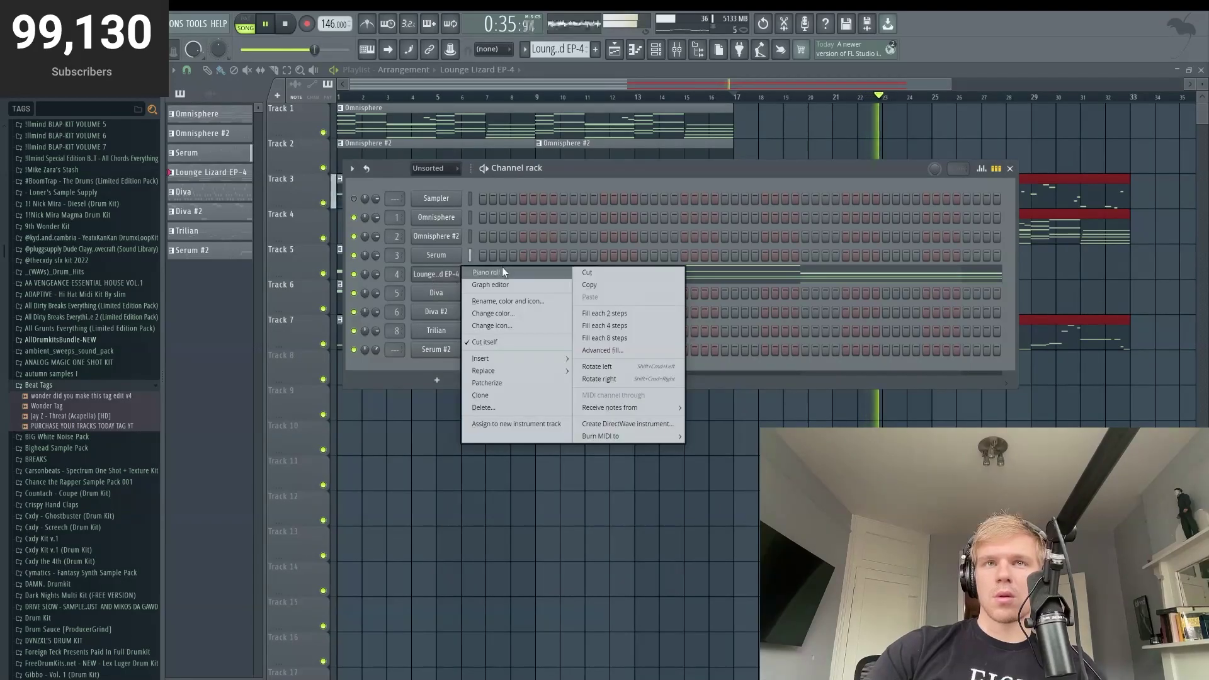
click(501, 269)
drag(953, 77, 1033, 77)
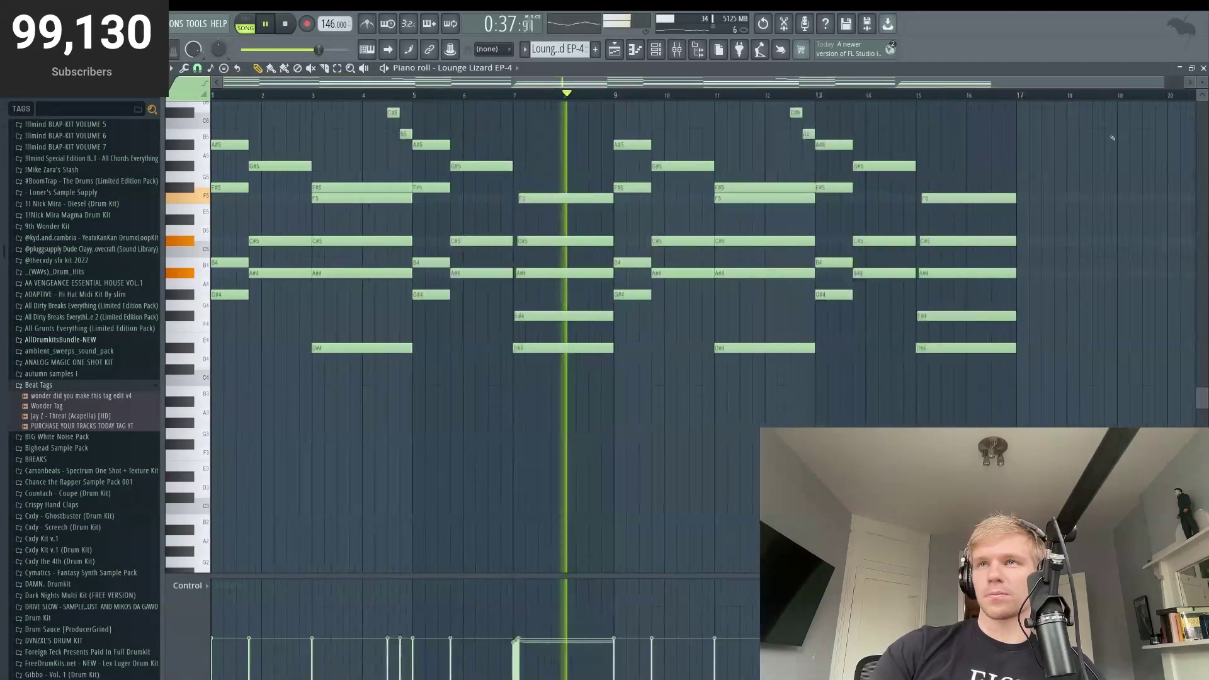
scroll(1033, 305, up, 3)
key(ctrl+a)
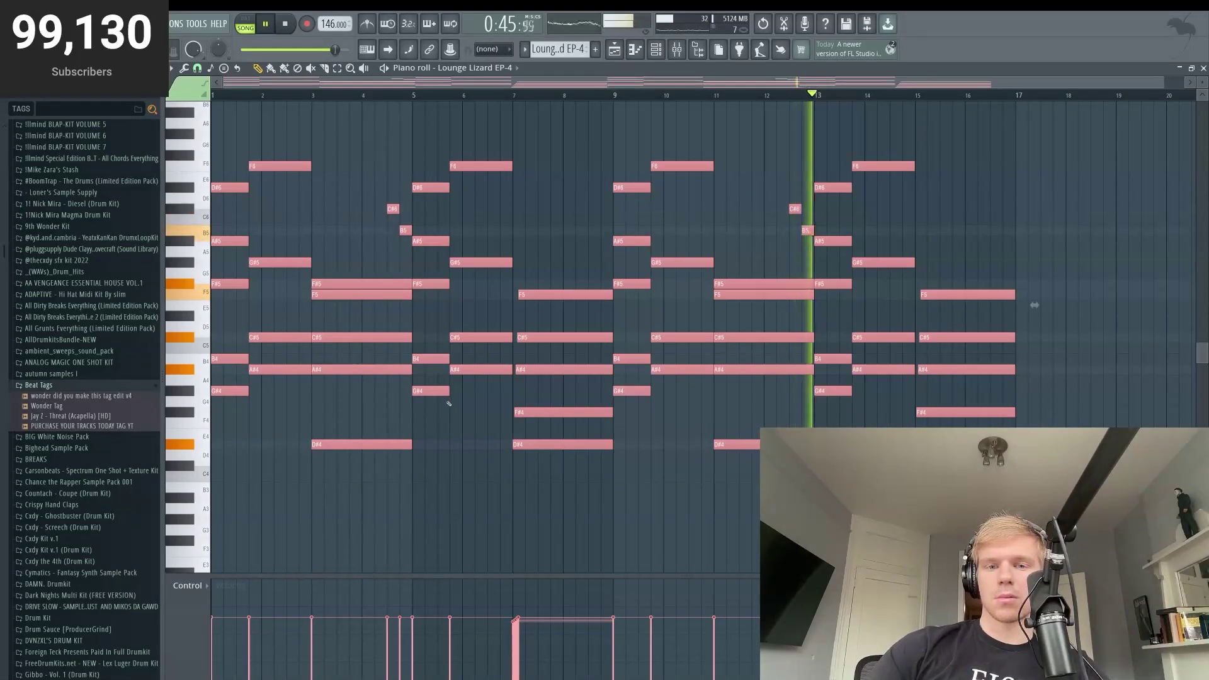
click(617, 50)
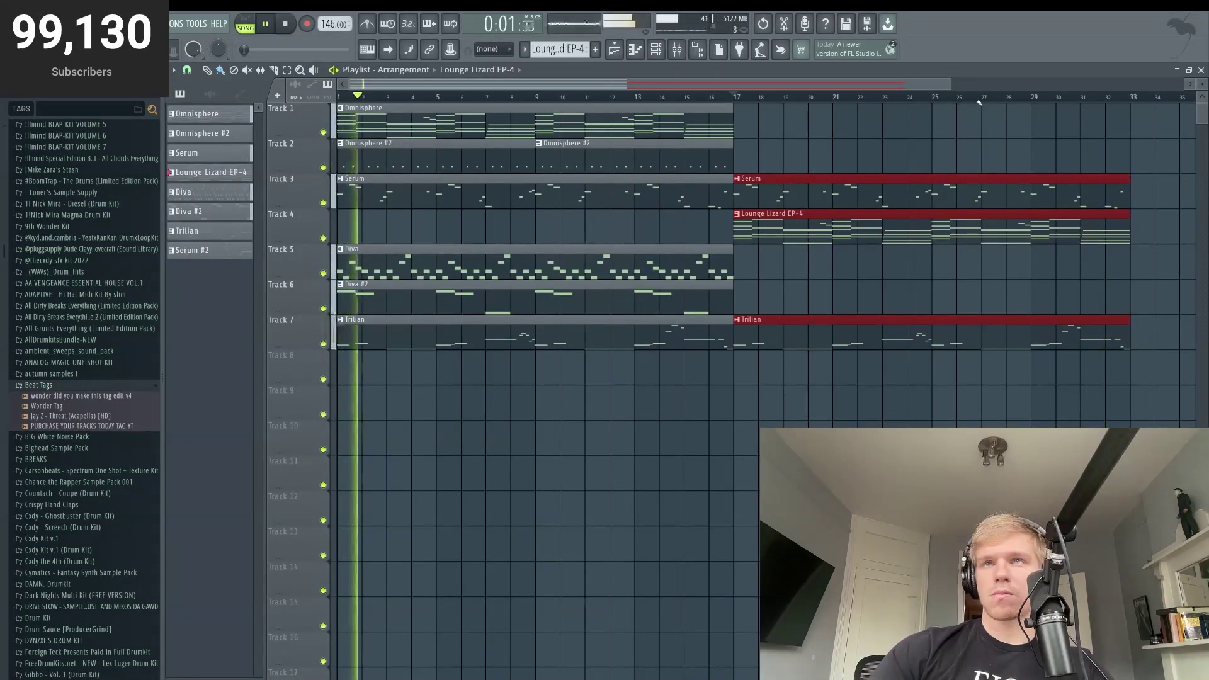
Step: Play the arrangement's first half with all clips selected and return the playhead to the start
key(ctrl+a)
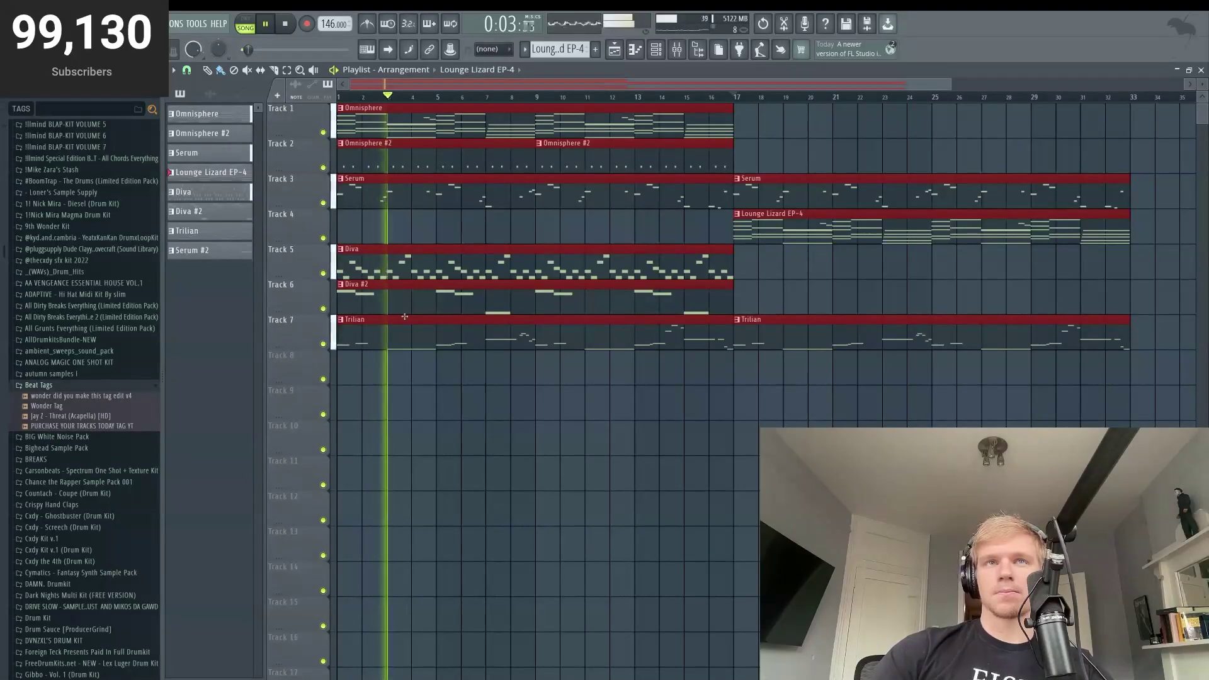
key(space)
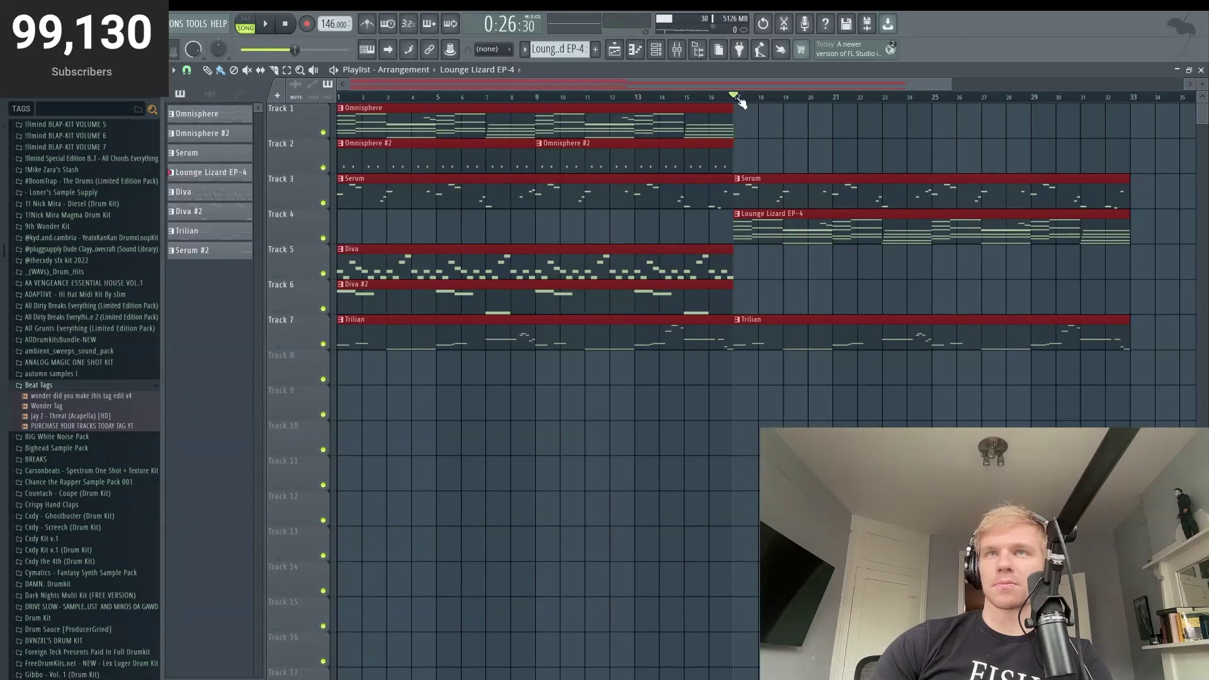
drag(740, 103, 325, 118)
click(359, 98)
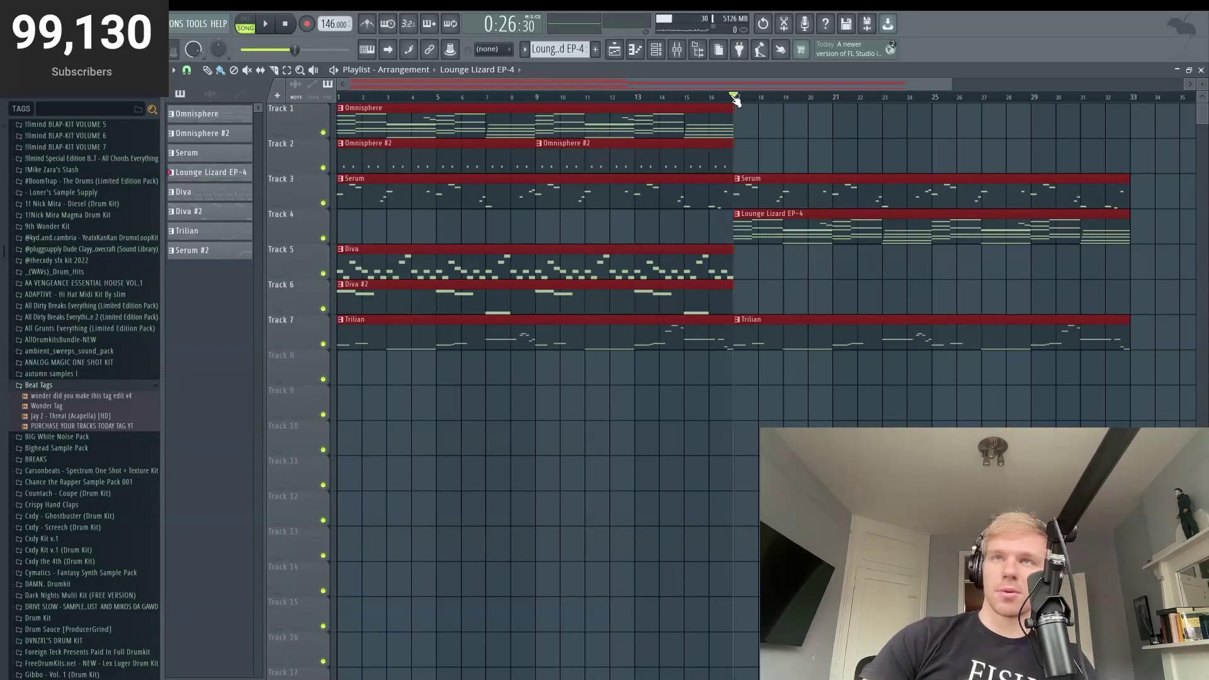
drag(739, 101, 332, 92)
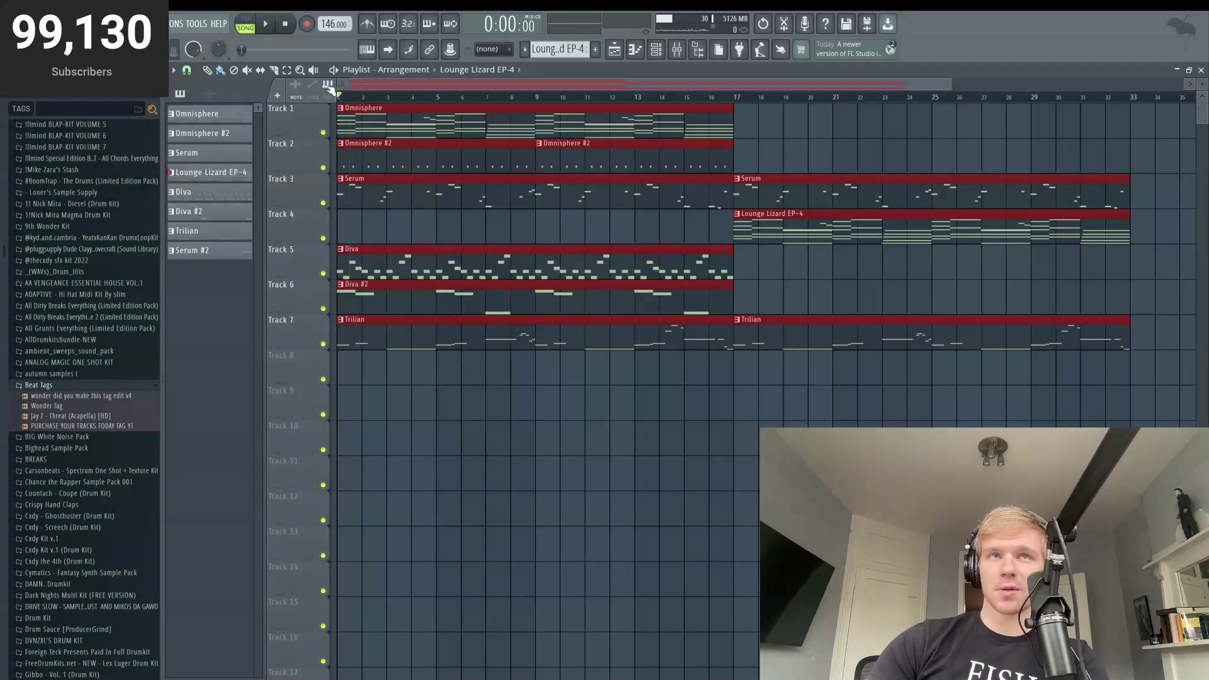
Step: Swap the two halves so the Lounge Lizard EP-4 section starts at bar 1 and the full section at bar 17
drag(950, 77, 1075, 59)
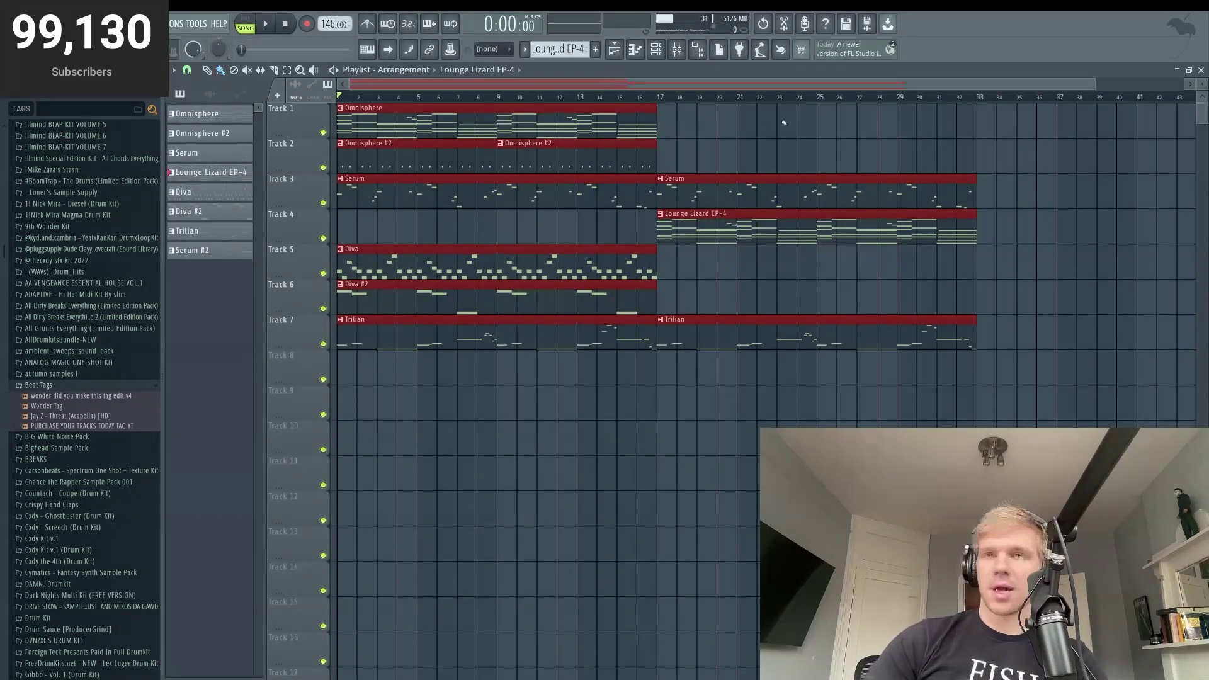
drag(940, 134, 759, 393)
drag(595, 111, 336, 385)
drag(390, 136, 729, 124)
key(ctrl+a)
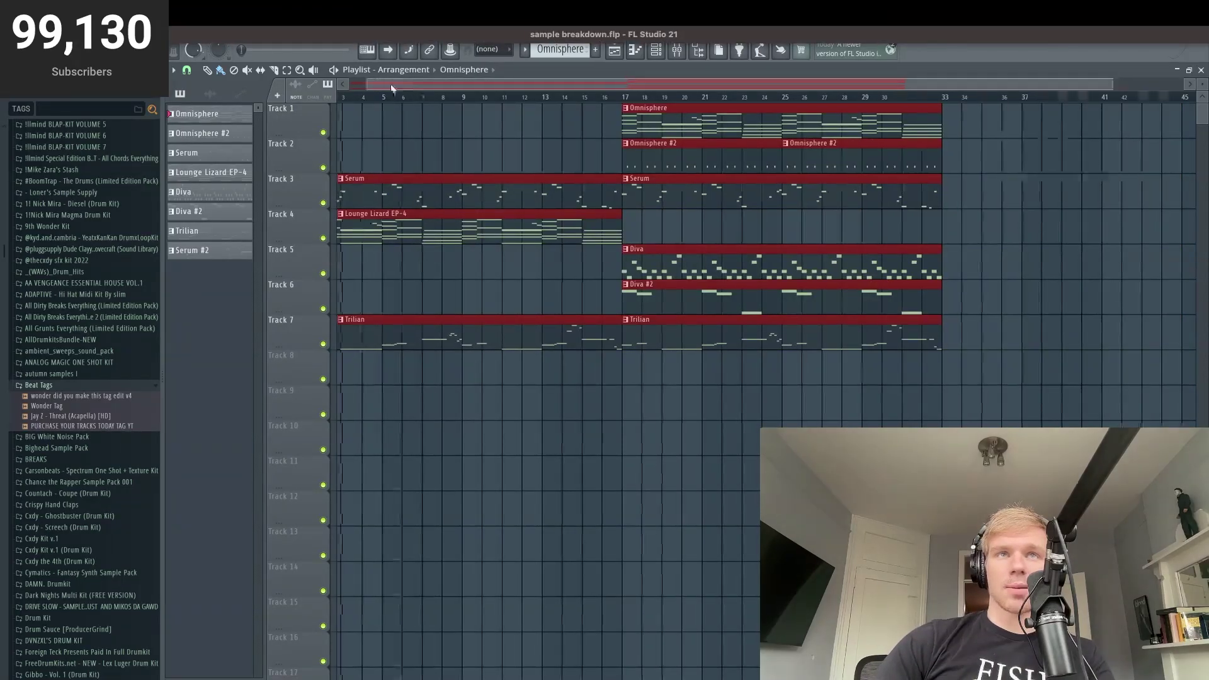
drag(392, 88, 235, 24)
Step: Copy the Diva #2 clip to bar 1, remove the opening section's Serum and Trilian clips, and play it back
key(ctrl+d)
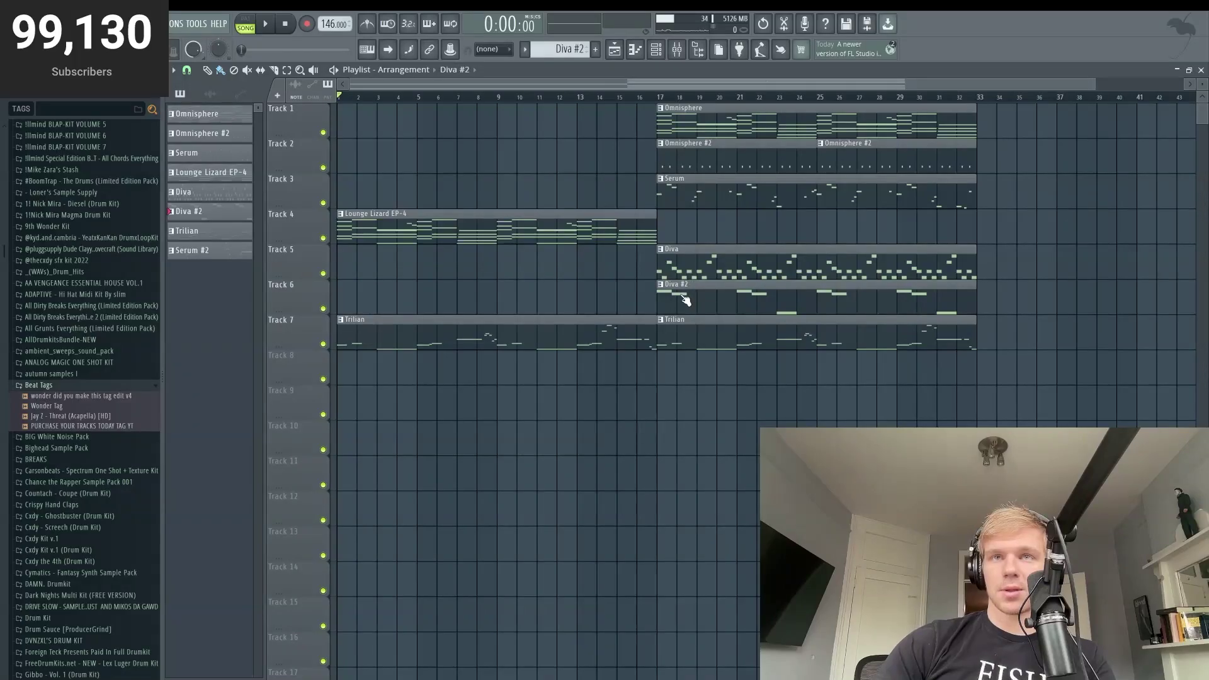
drag(685, 301, 365, 300)
right_click(405, 325)
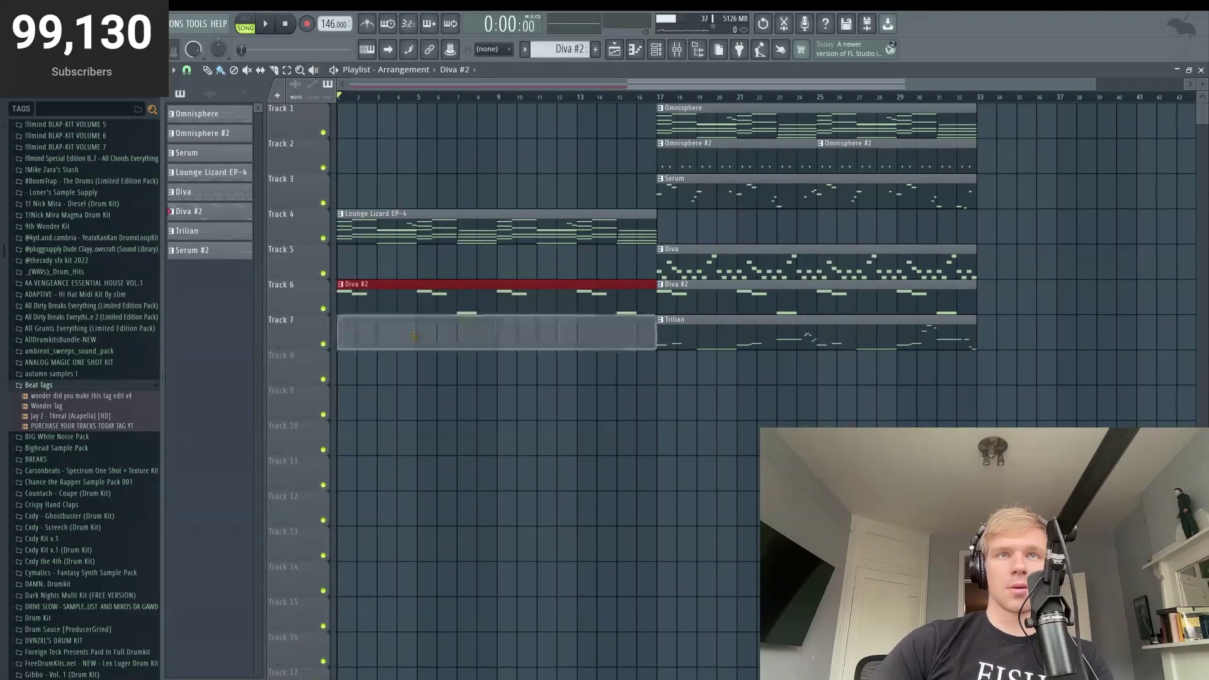
key(space)
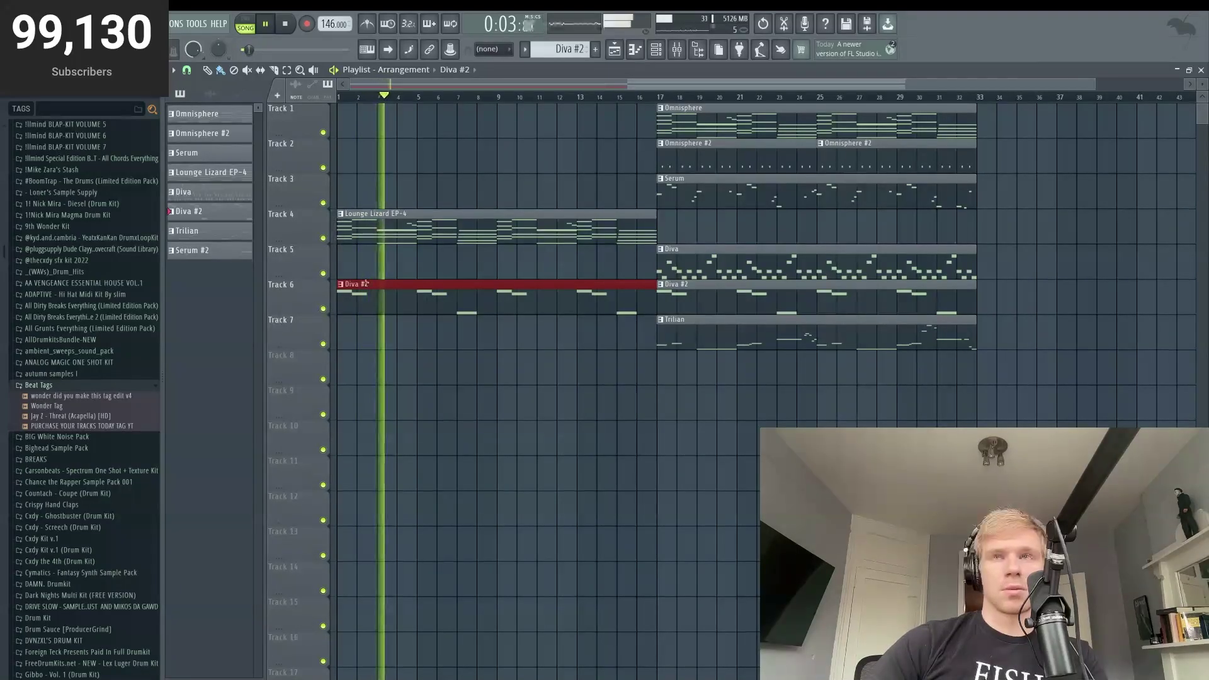
Step: Try a copy of the Diva clip at bar 1 on Track 5 in the opening section
click(671, 197)
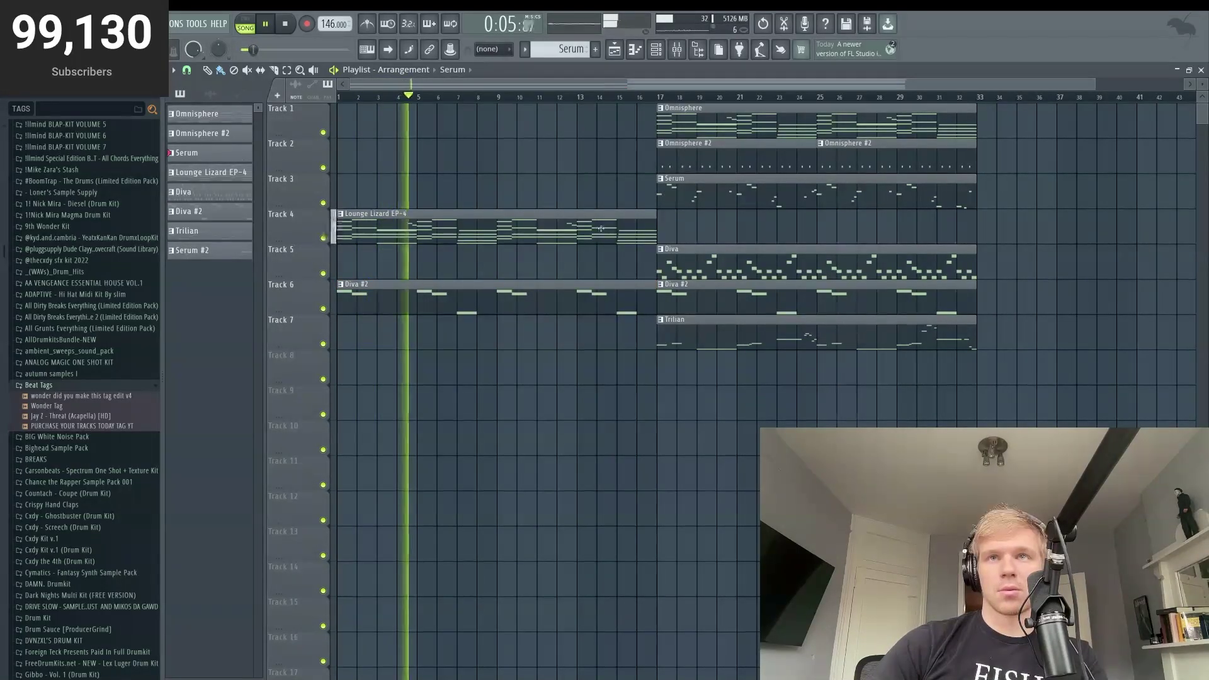
drag(652, 208, 599, 297)
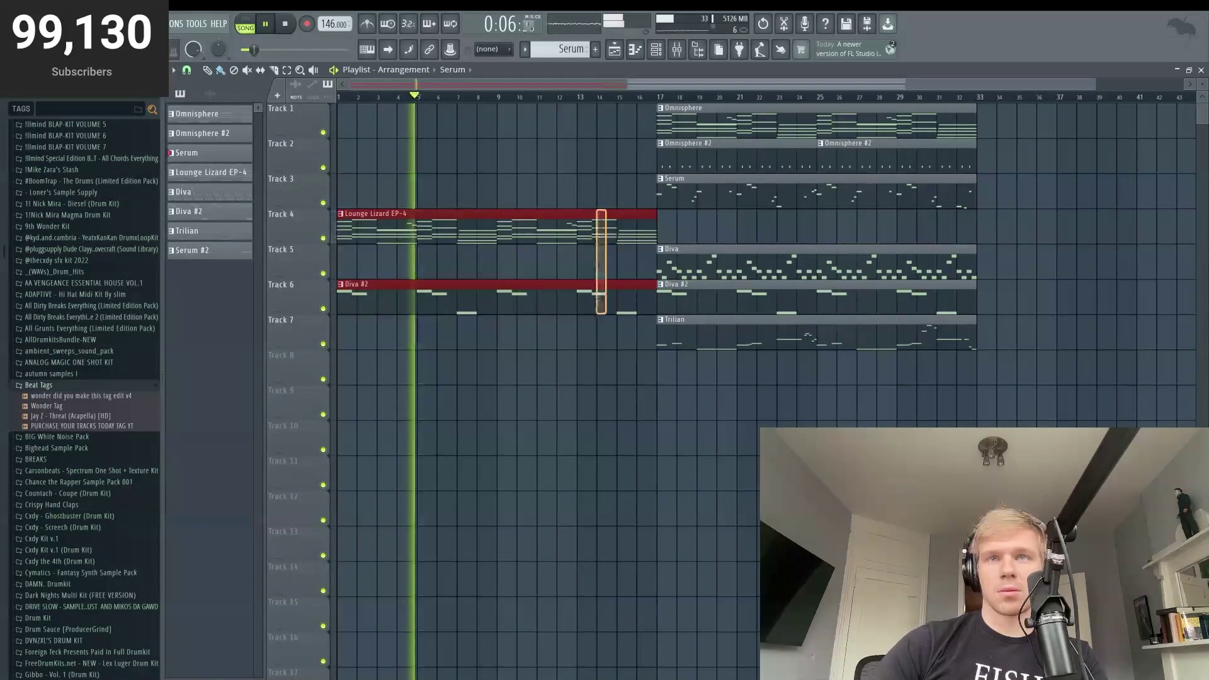
click(705, 267)
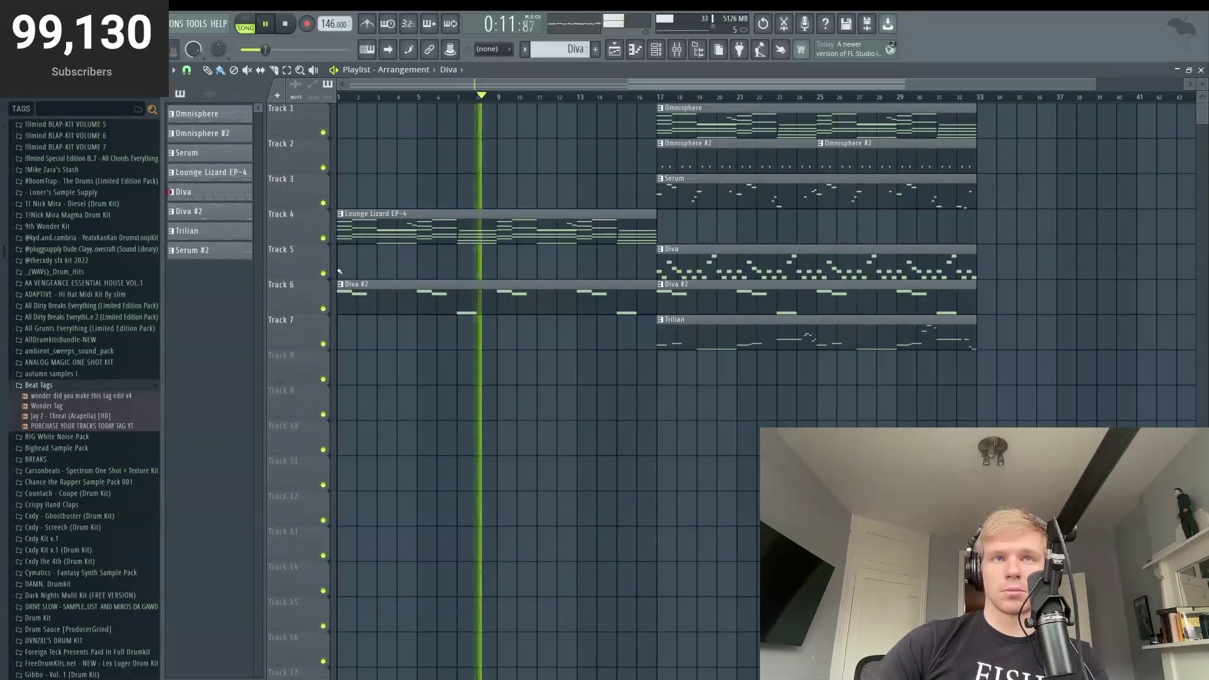
click(339, 272)
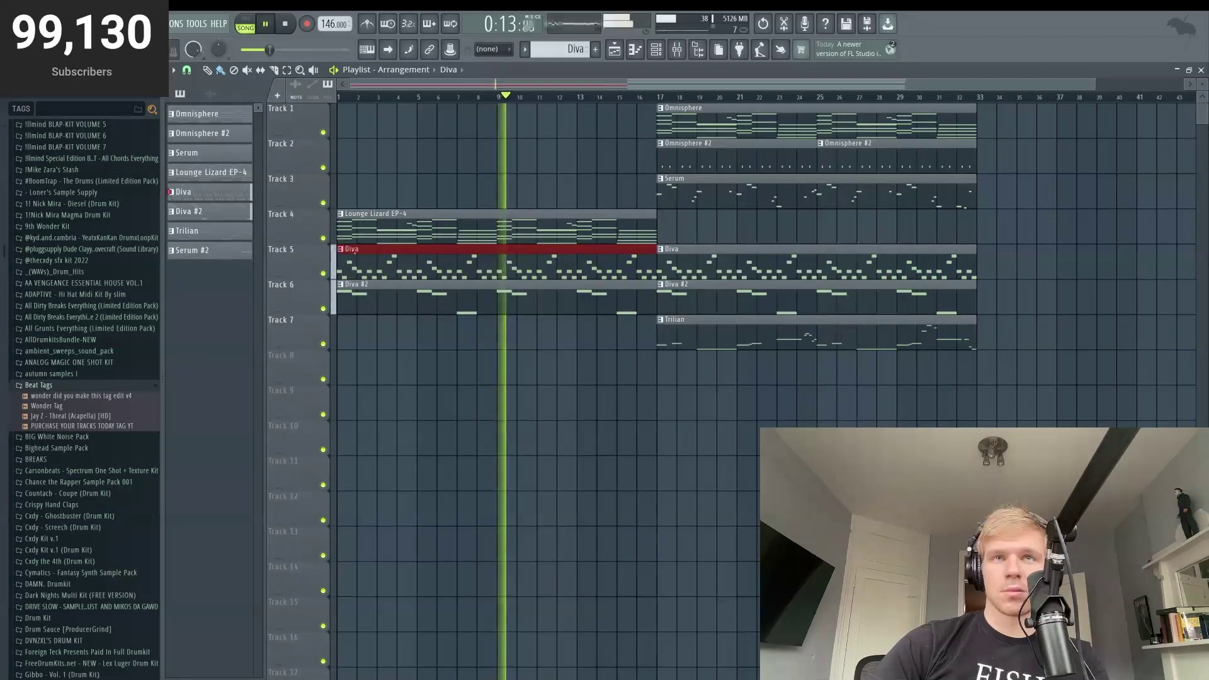
right_click(352, 264)
Step: Add the Omnisphere #2 clip to Track 2 in the opening section, keeping only the copy at bar 9
click(664, 191)
click(683, 156)
drag(343, 154, 503, 154)
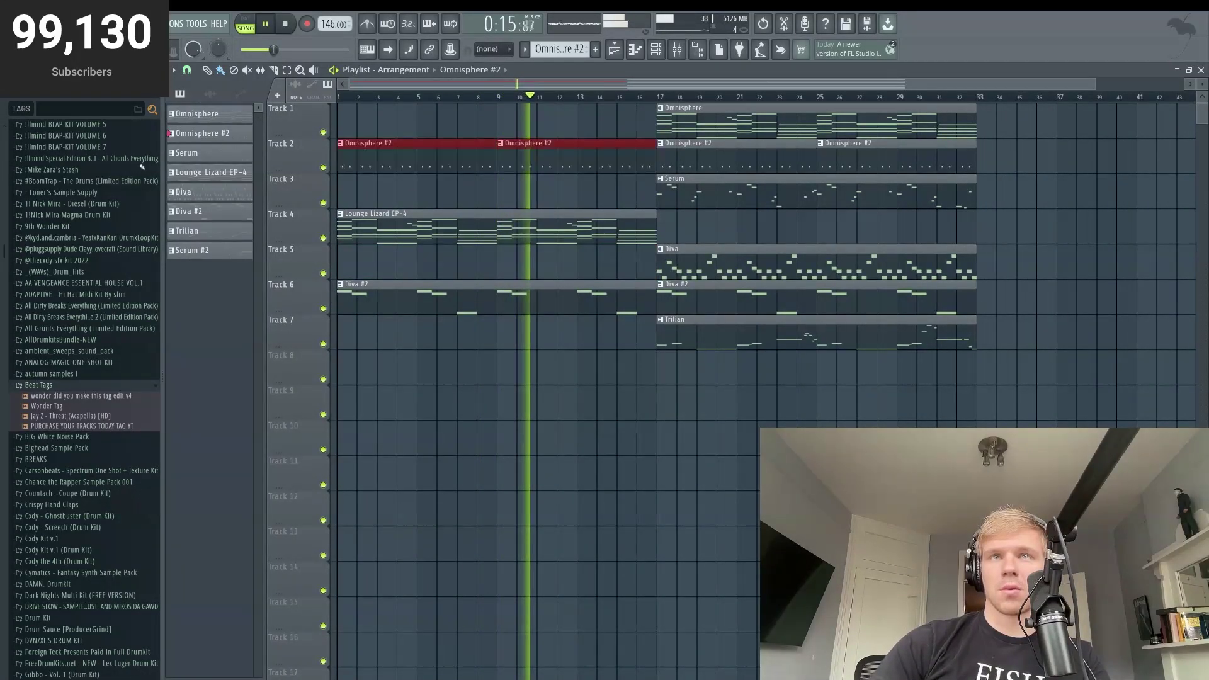
right_click(381, 165)
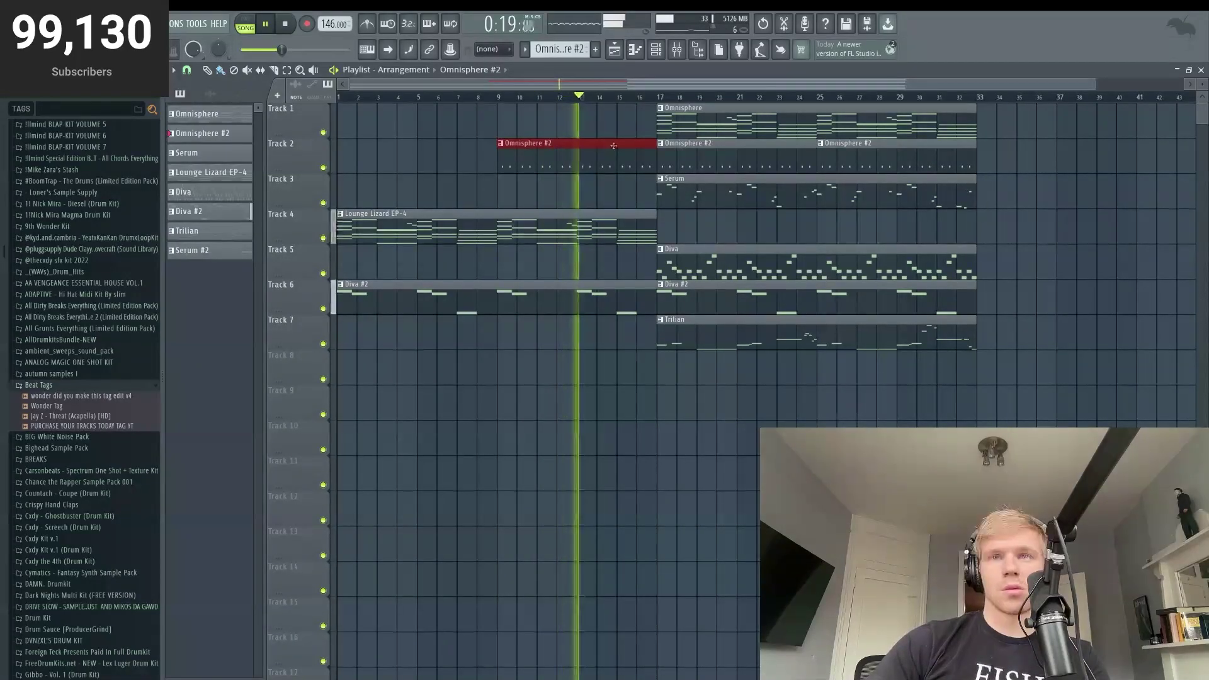
Step: Remove the Diva #2 clip from the full section on Track 6 and check the mixer levels
drag(332, 284, 661, 137)
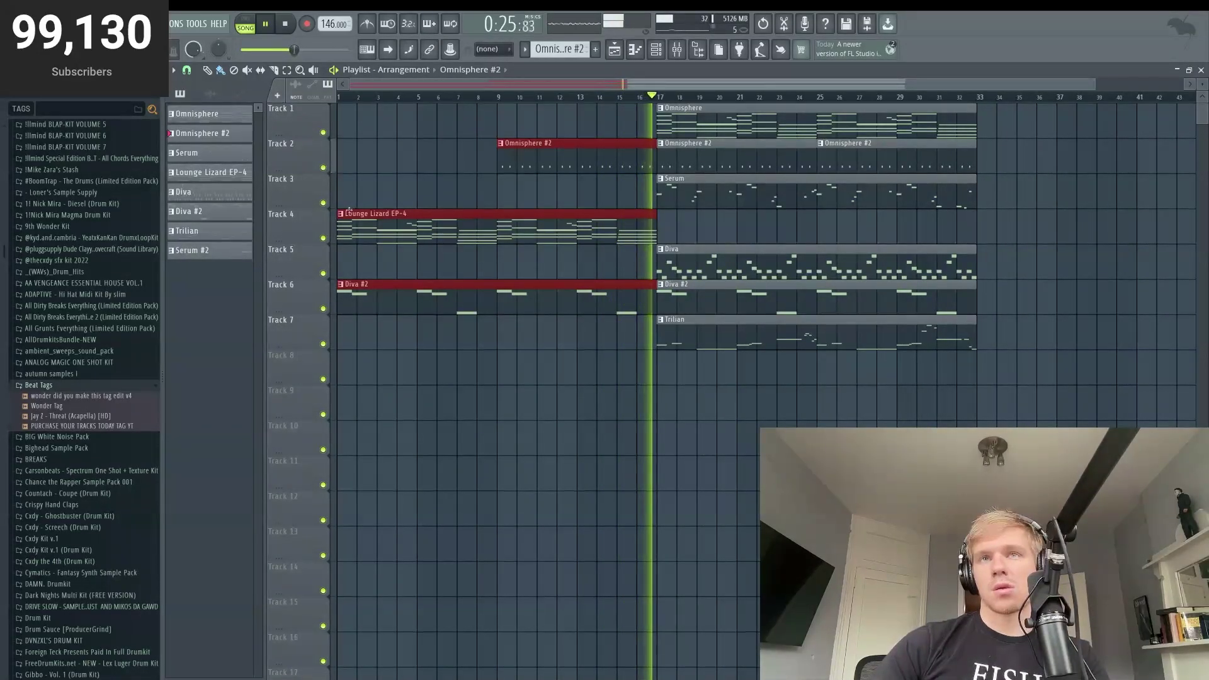
right_click(755, 295)
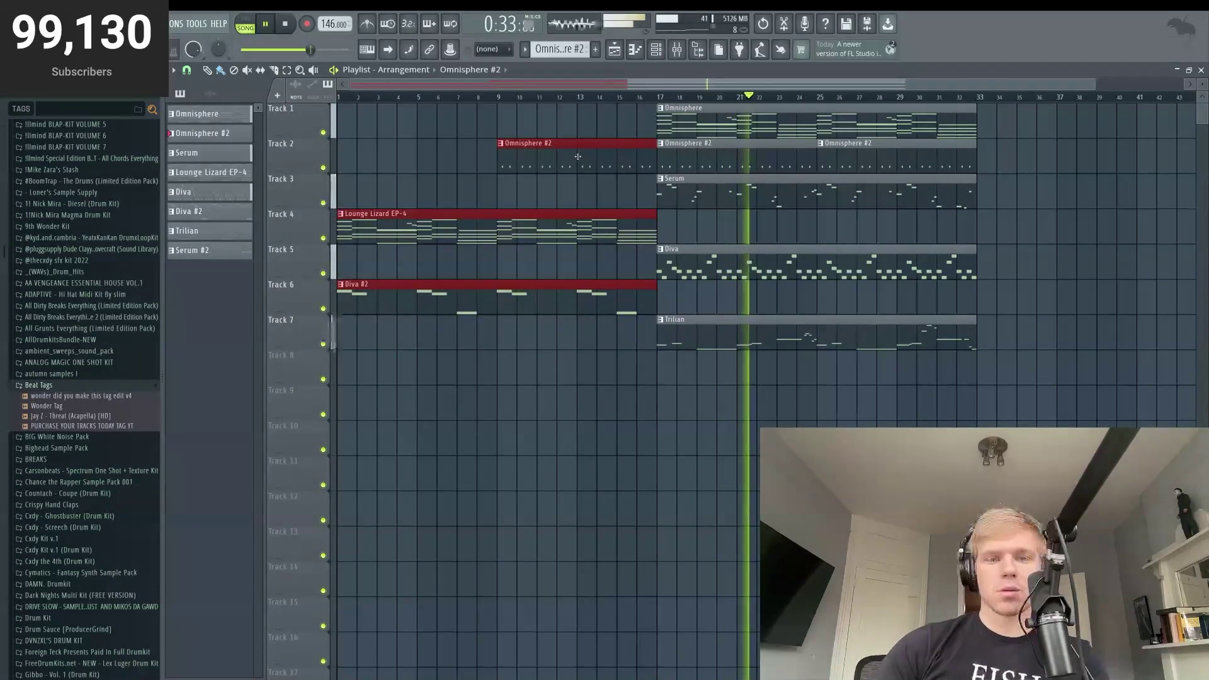
click(676, 50)
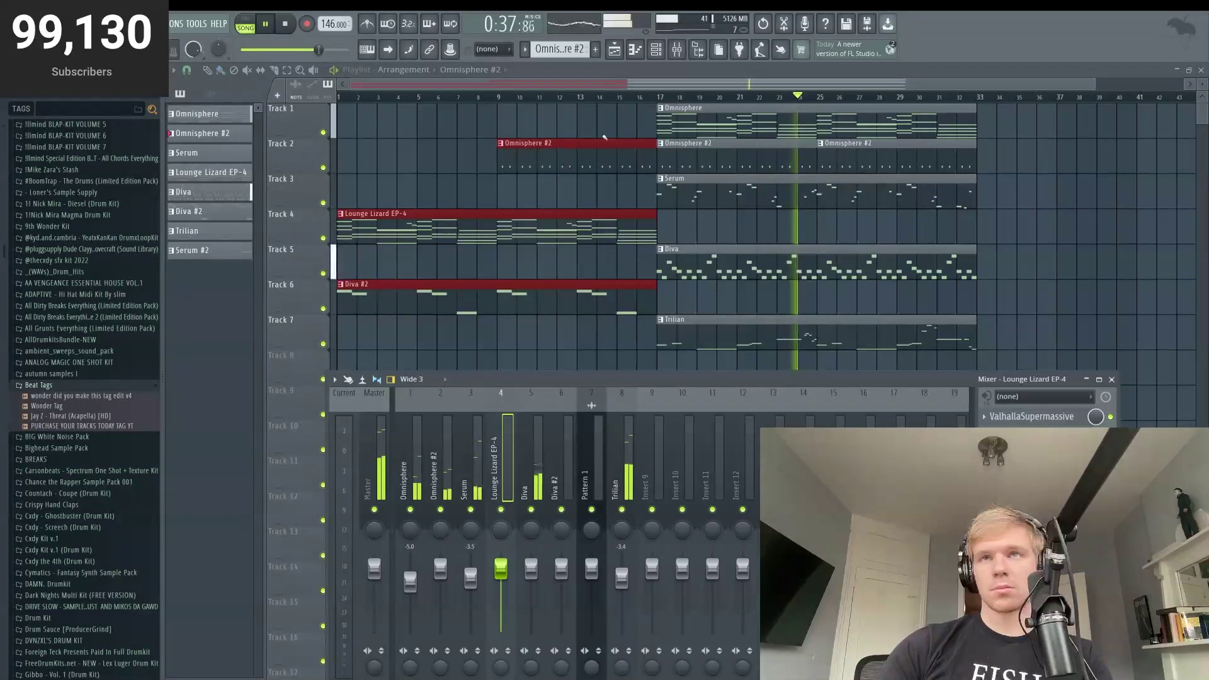
Step: Extend the ends of the full section's Omnisphere, last Omnisphere #2, Serum, Diva and Trilian clips to bar 35, and stop playback
drag(1094, 83, 1155, 83)
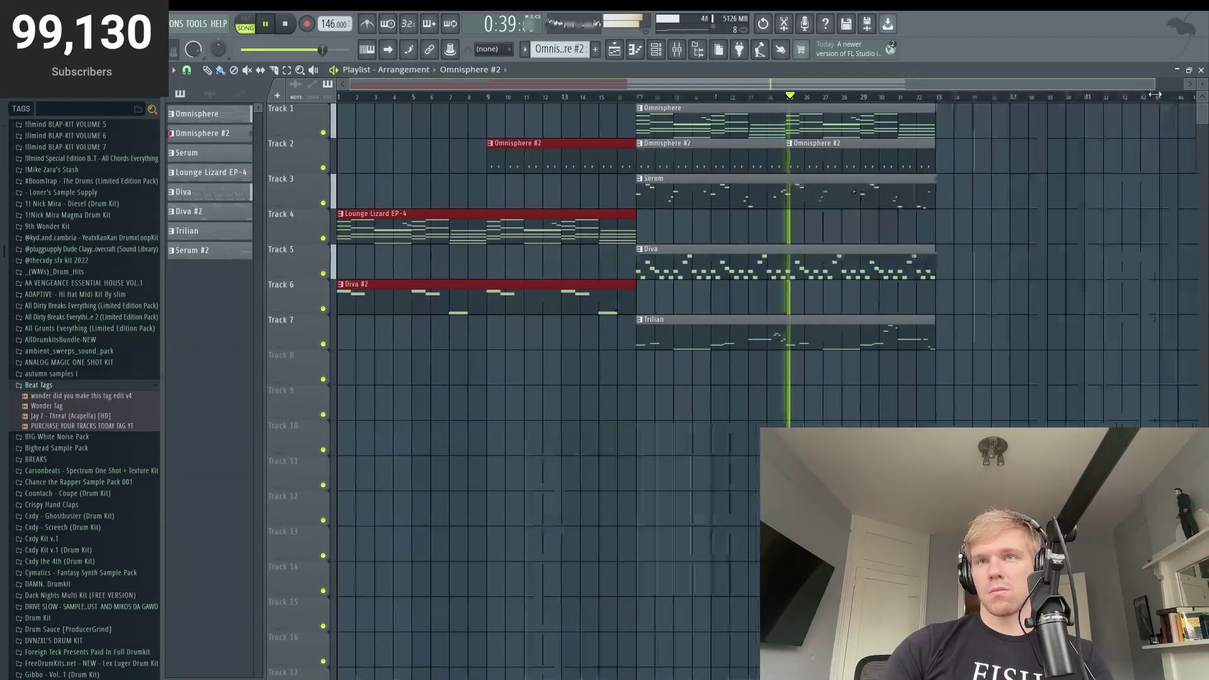
drag(941, 104, 685, 348)
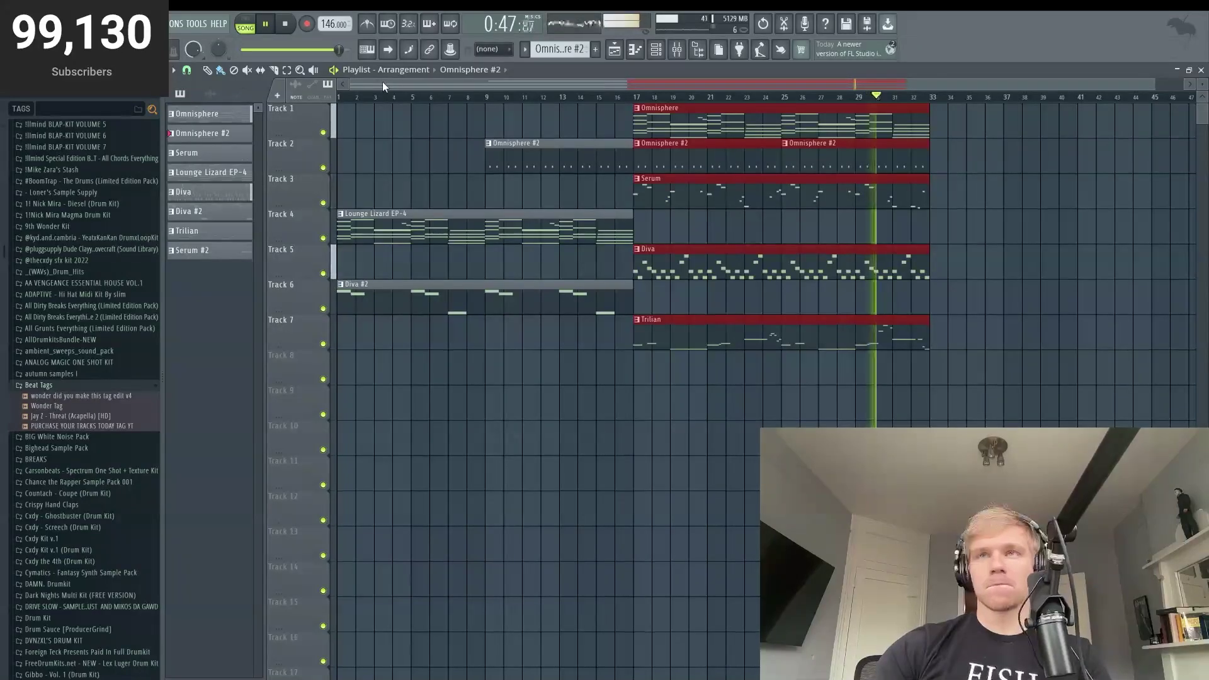
click(956, 130)
drag(957, 130, 925, 384)
drag(928, 326, 965, 318)
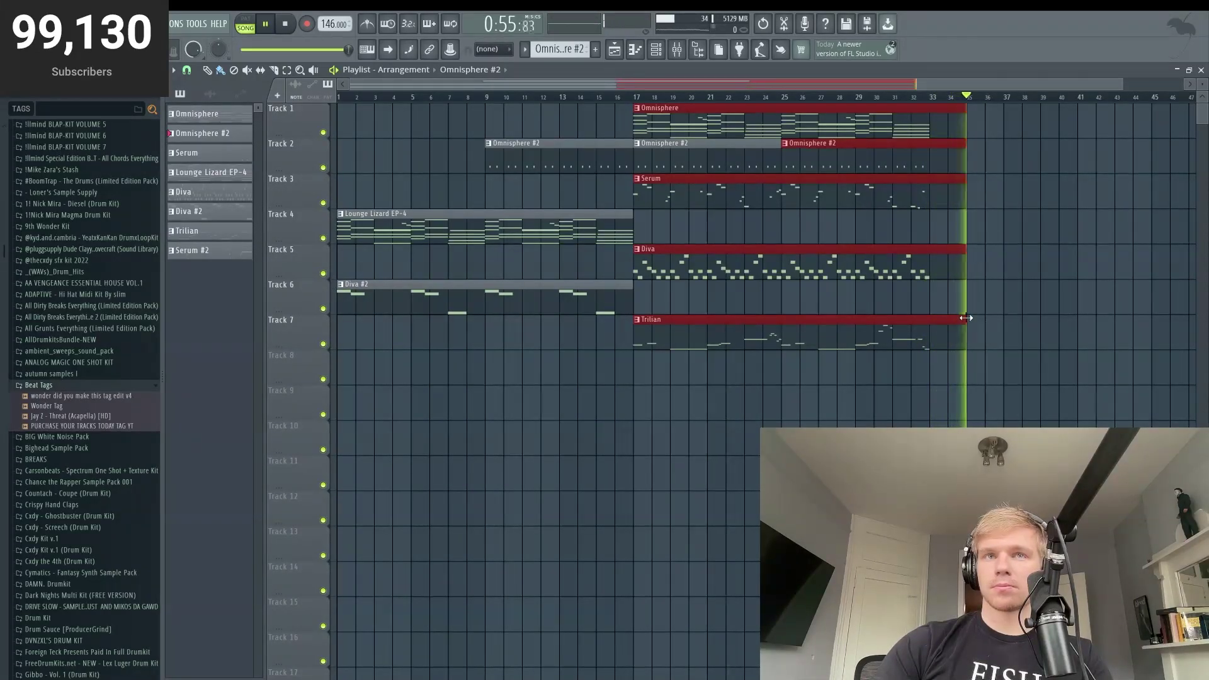
click(284, 28)
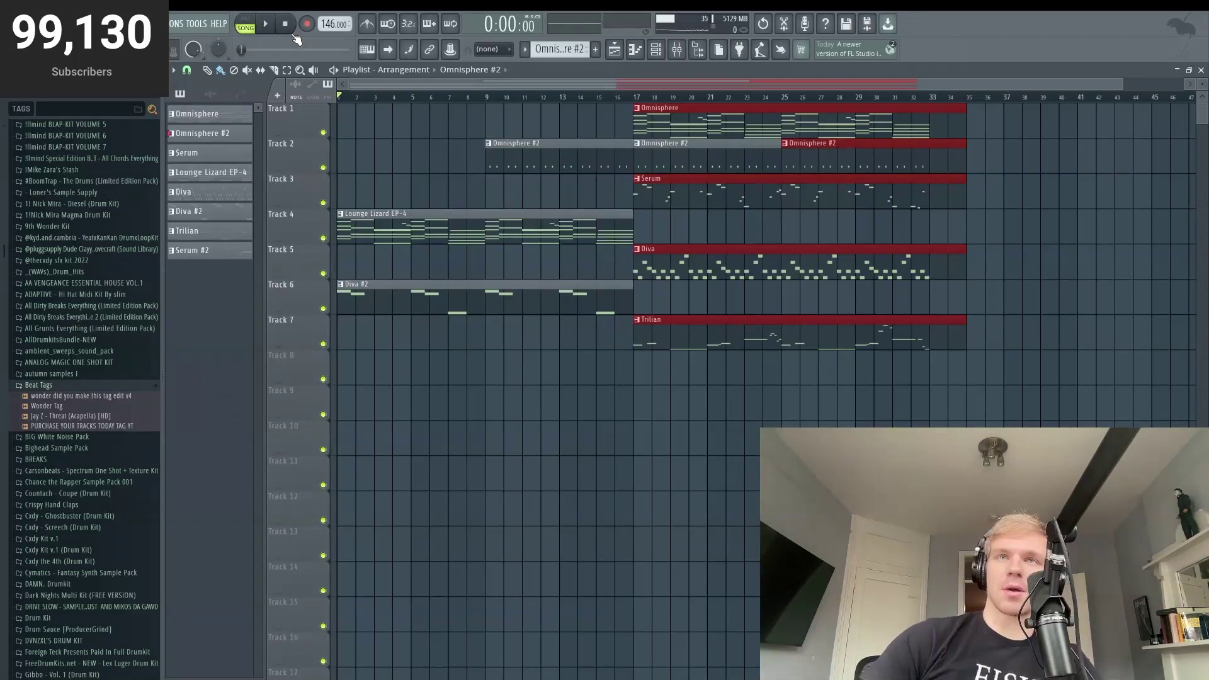
click(398, 240)
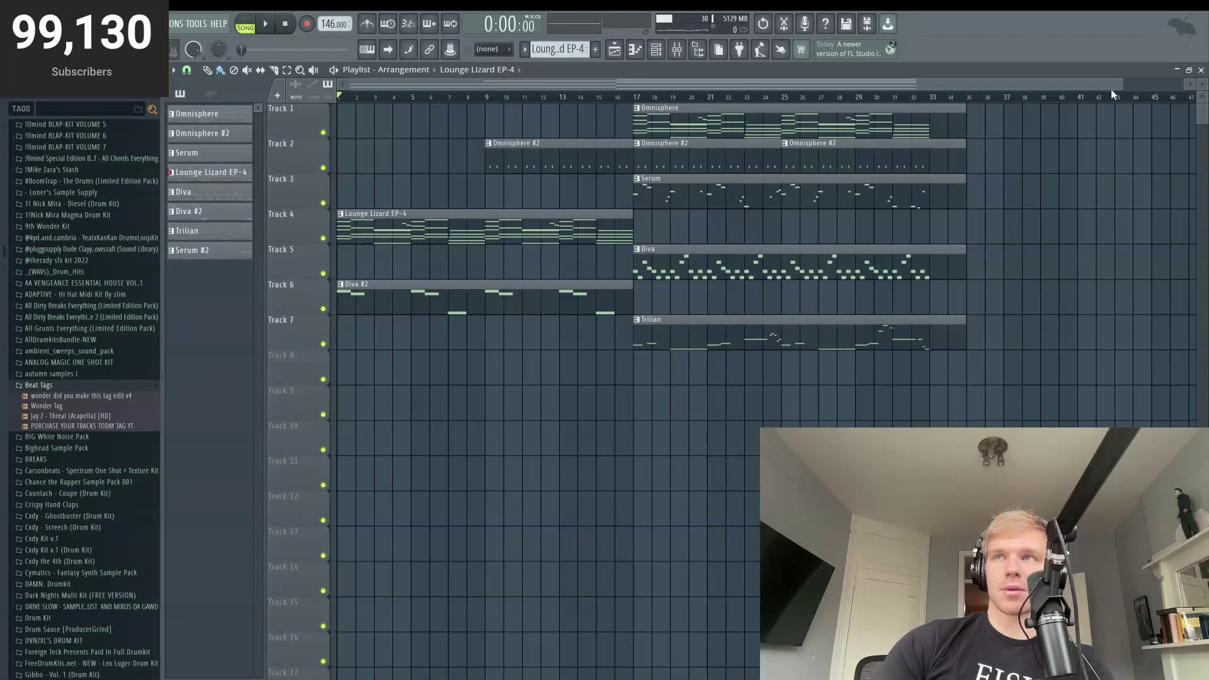
Step: Solo Track 2 and play the Omnisphere #2 part from bar 9
scroll(1116, 86, up, 2)
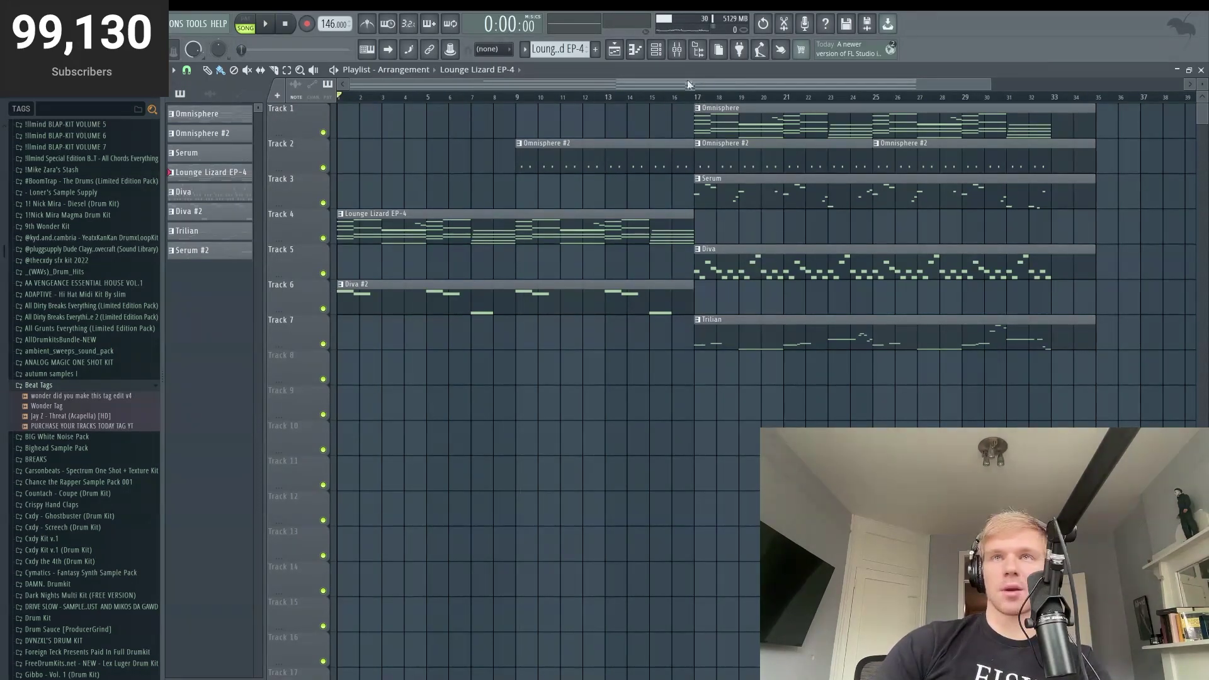
ctrl+click(323, 168)
click(527, 96)
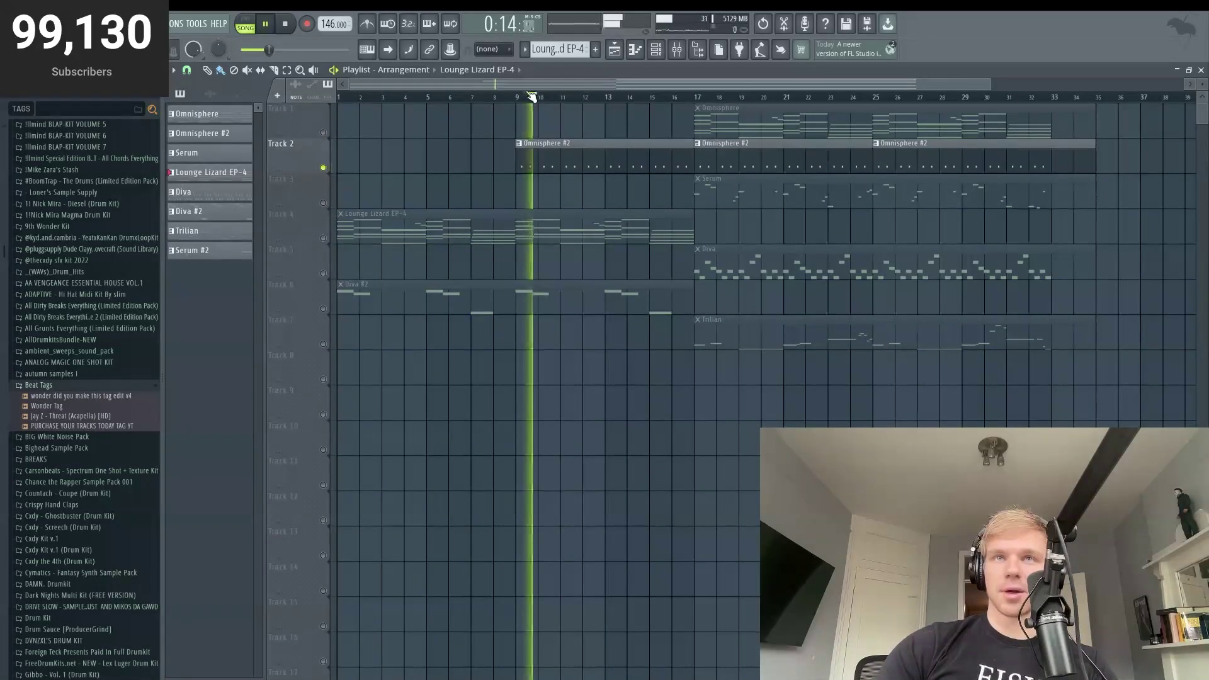
key(space)
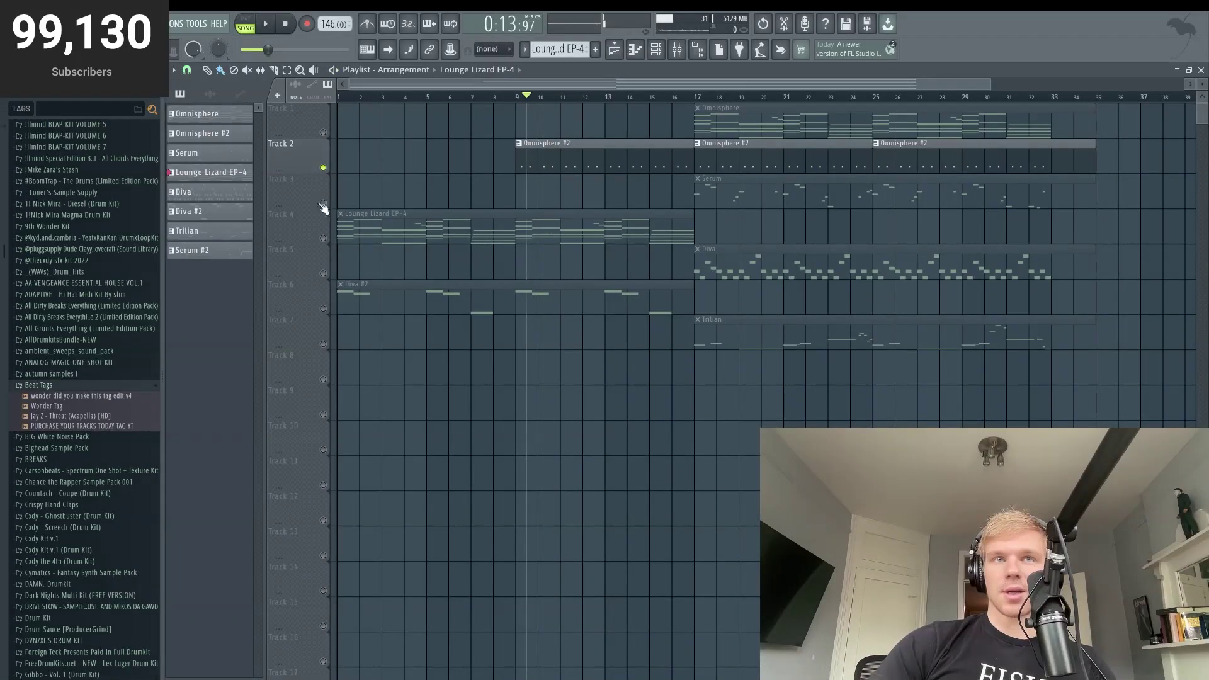
Step: Solo Track 3, play the Serum part from bar 17, restore all tracks to unmuted and stop playback
ctrl+click(323, 204)
click(696, 97)
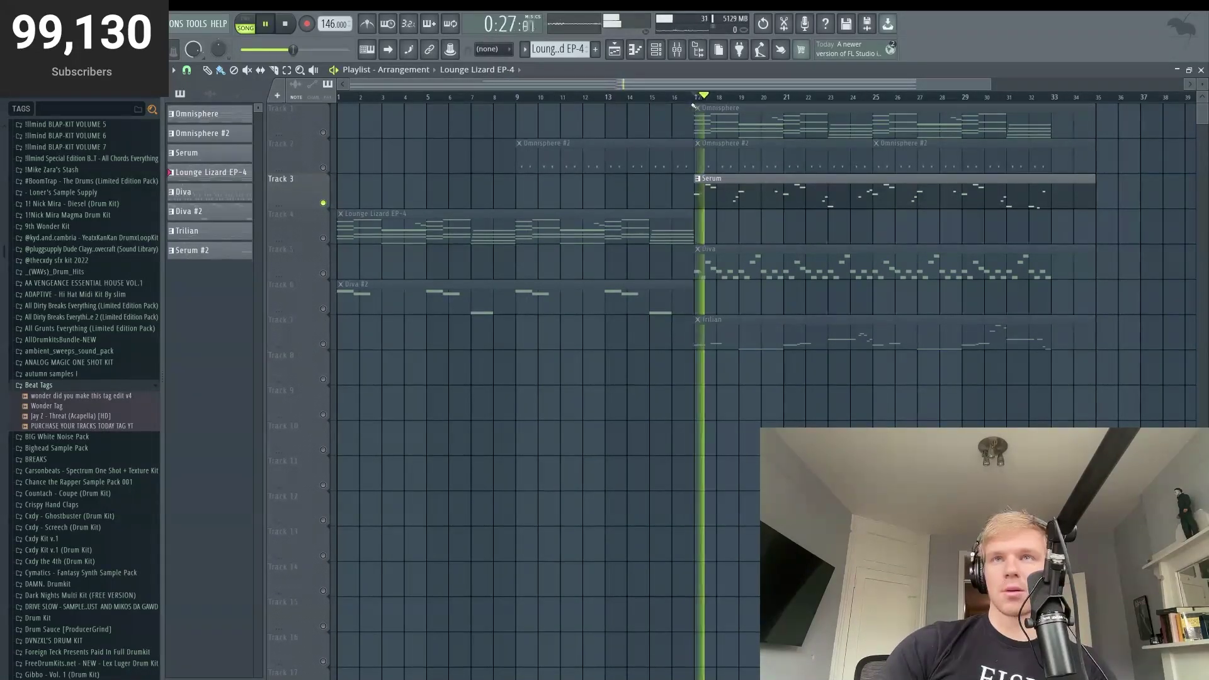
ctrl+click(323, 132)
ctrl+click(323, 132)
key(space)
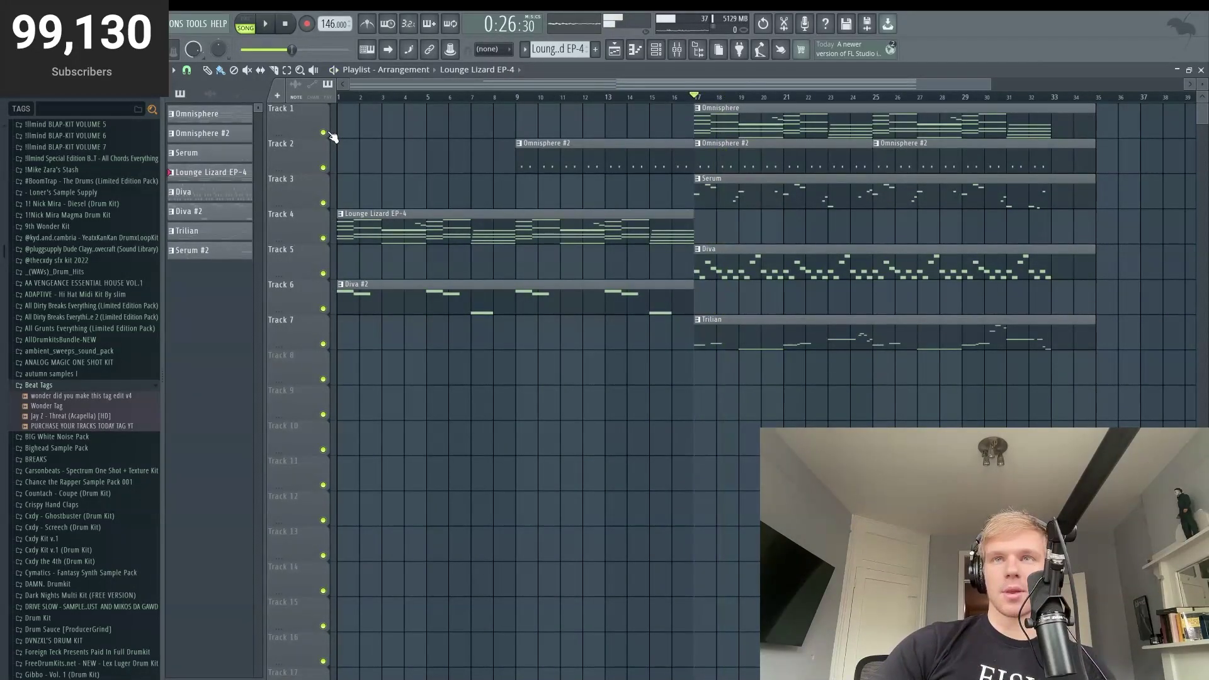